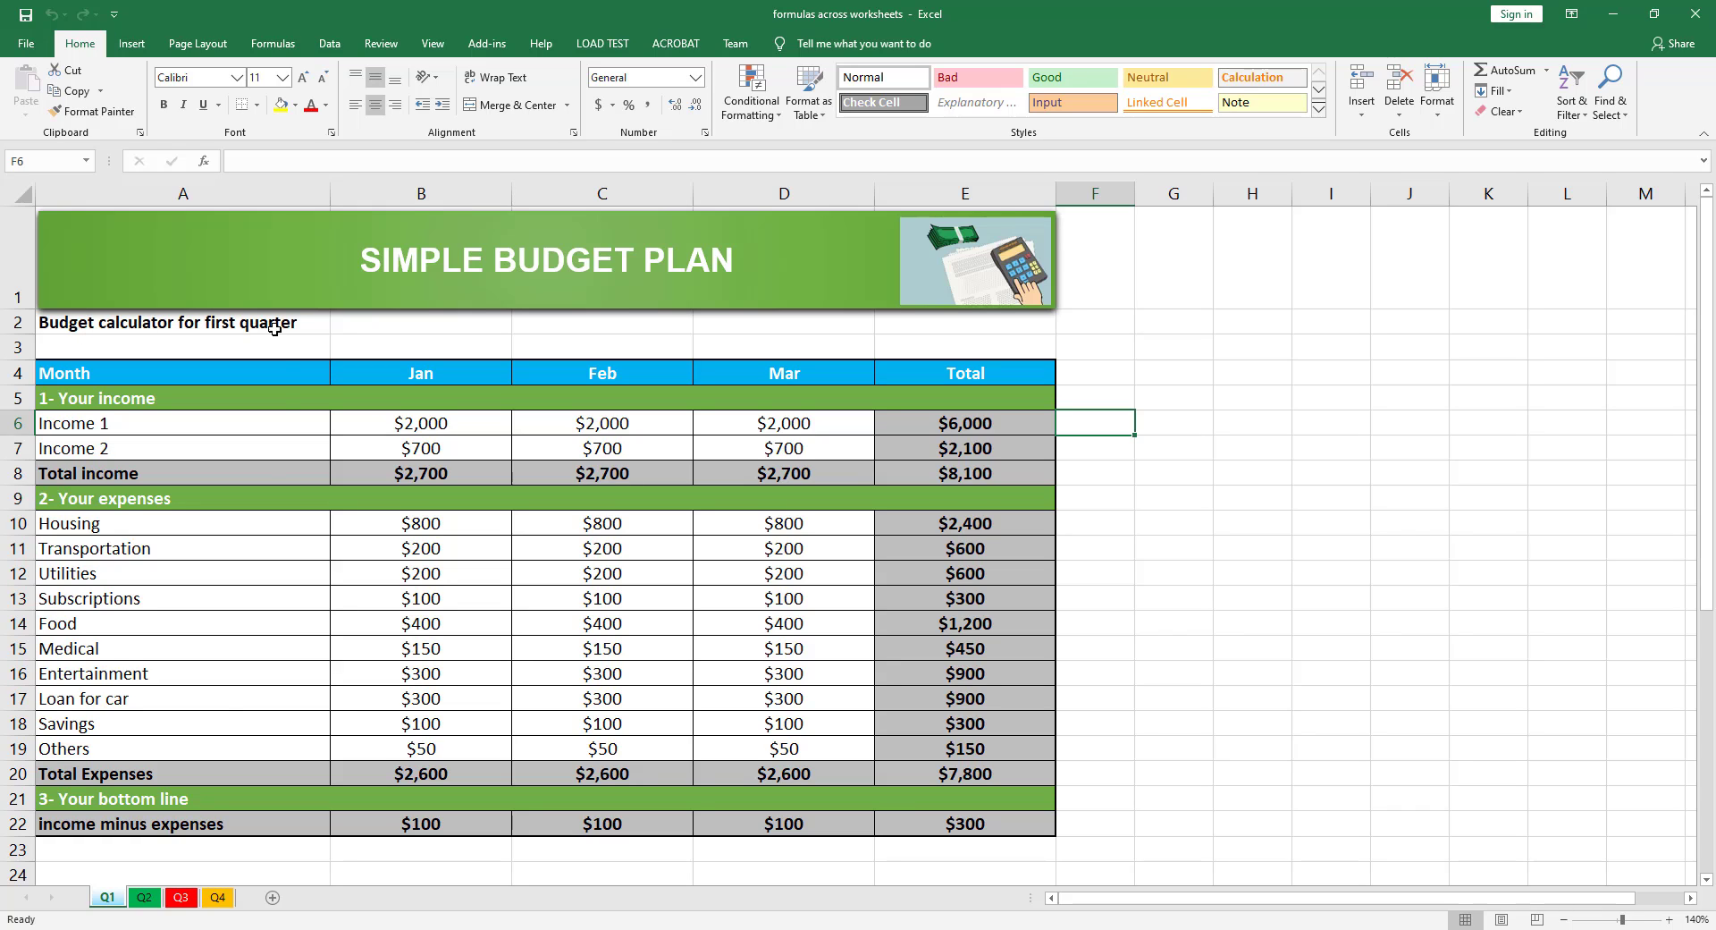
Review the budget tables on the Q2, Q3 and Q4 sheets, including the income and expense categories
left_click(145, 899)
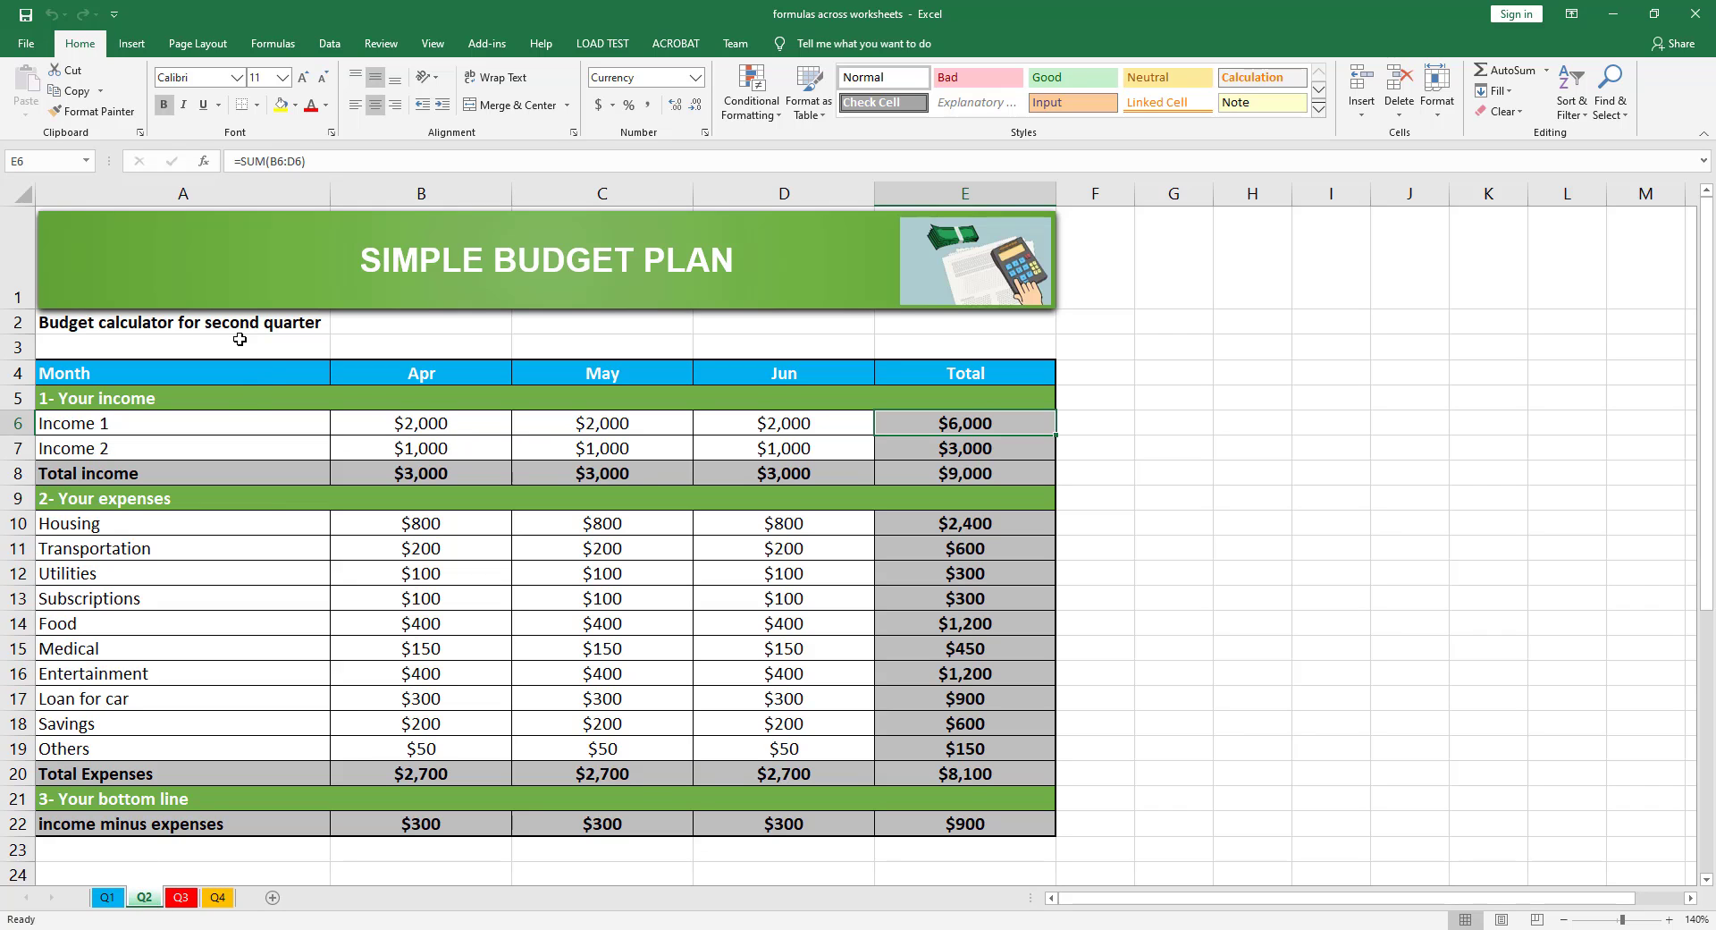
left_click(179, 899)
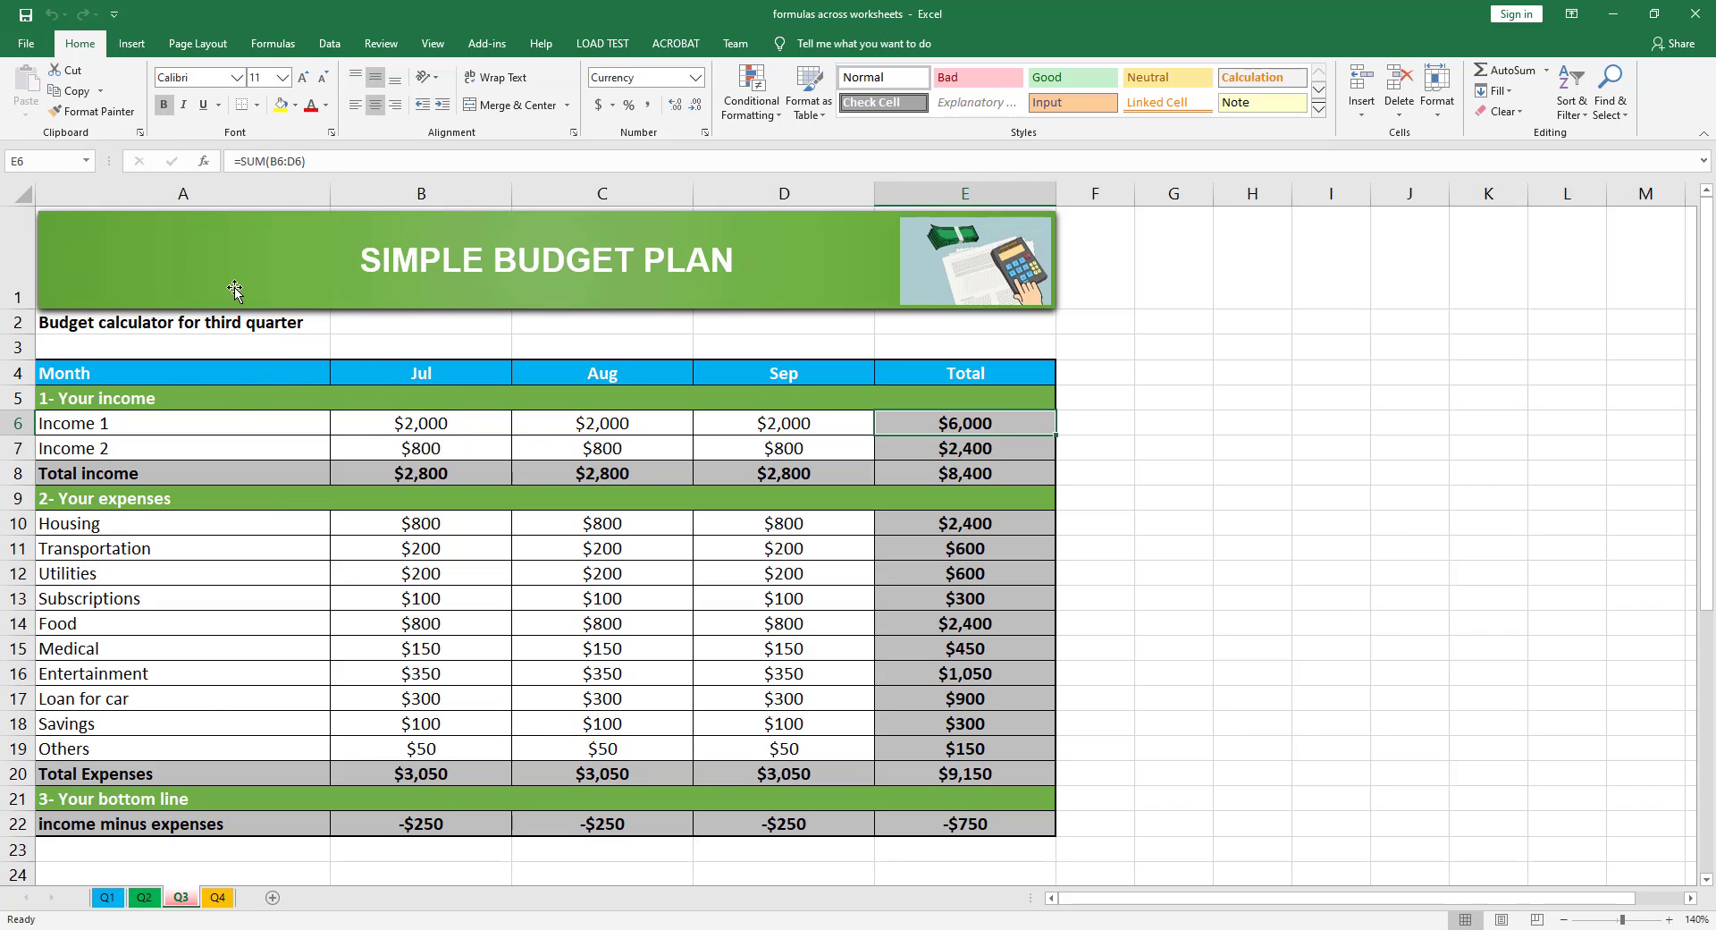
left_click(217, 897)
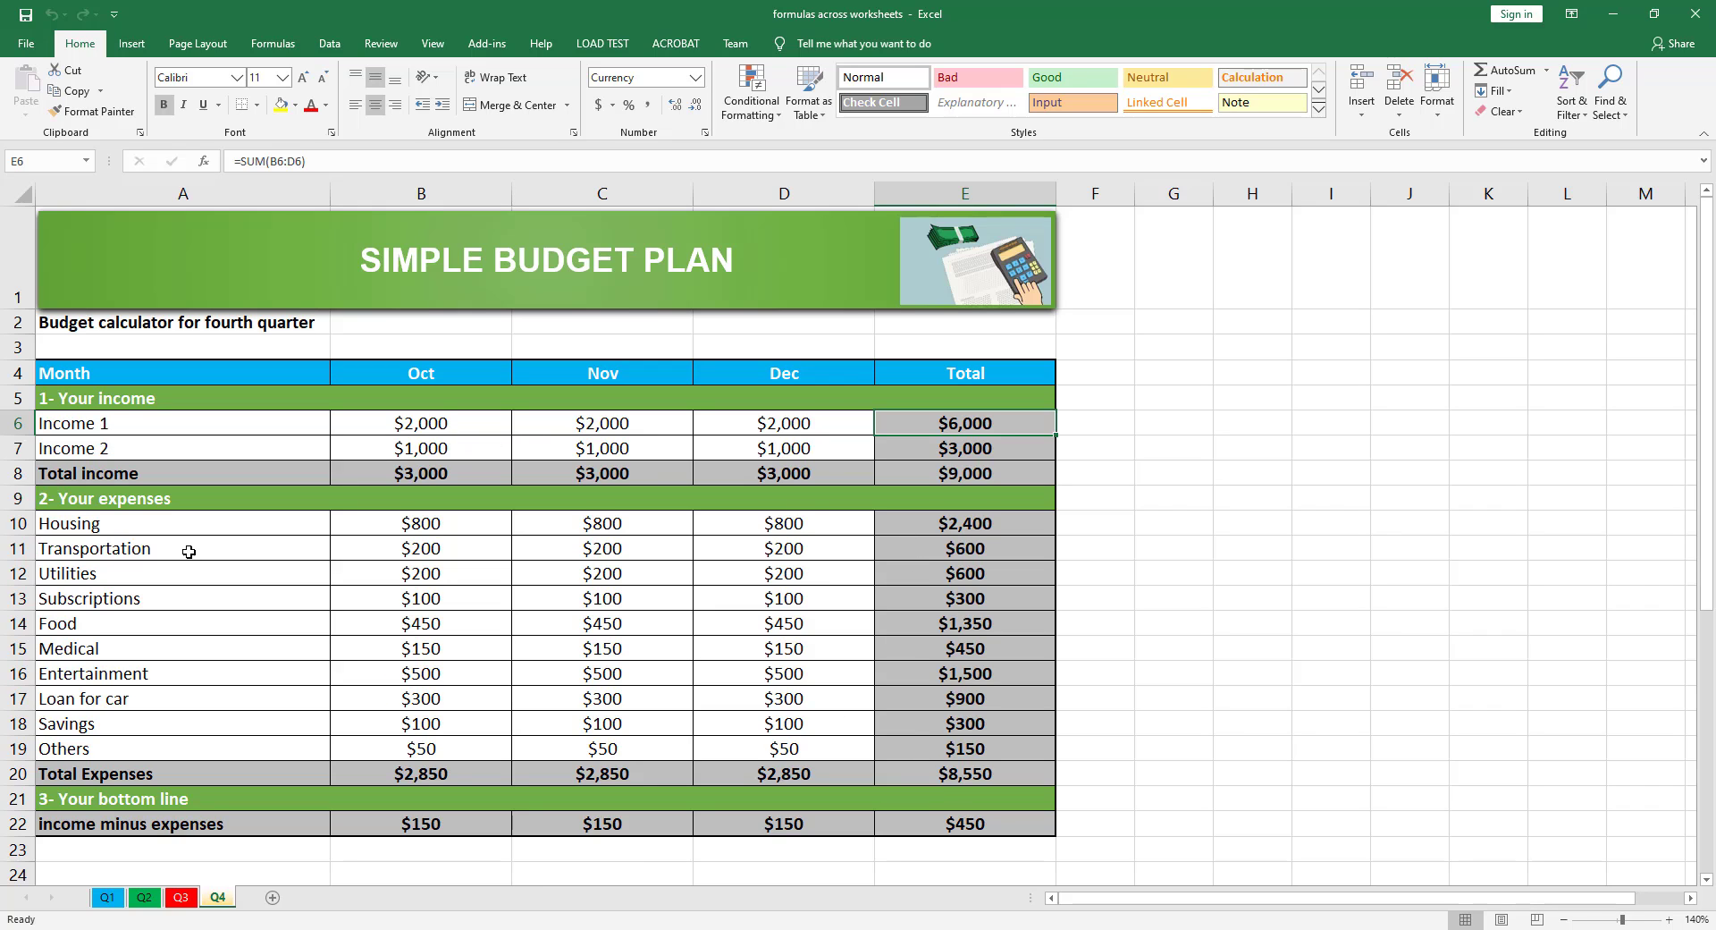
left_click(101, 518)
left_click(107, 450)
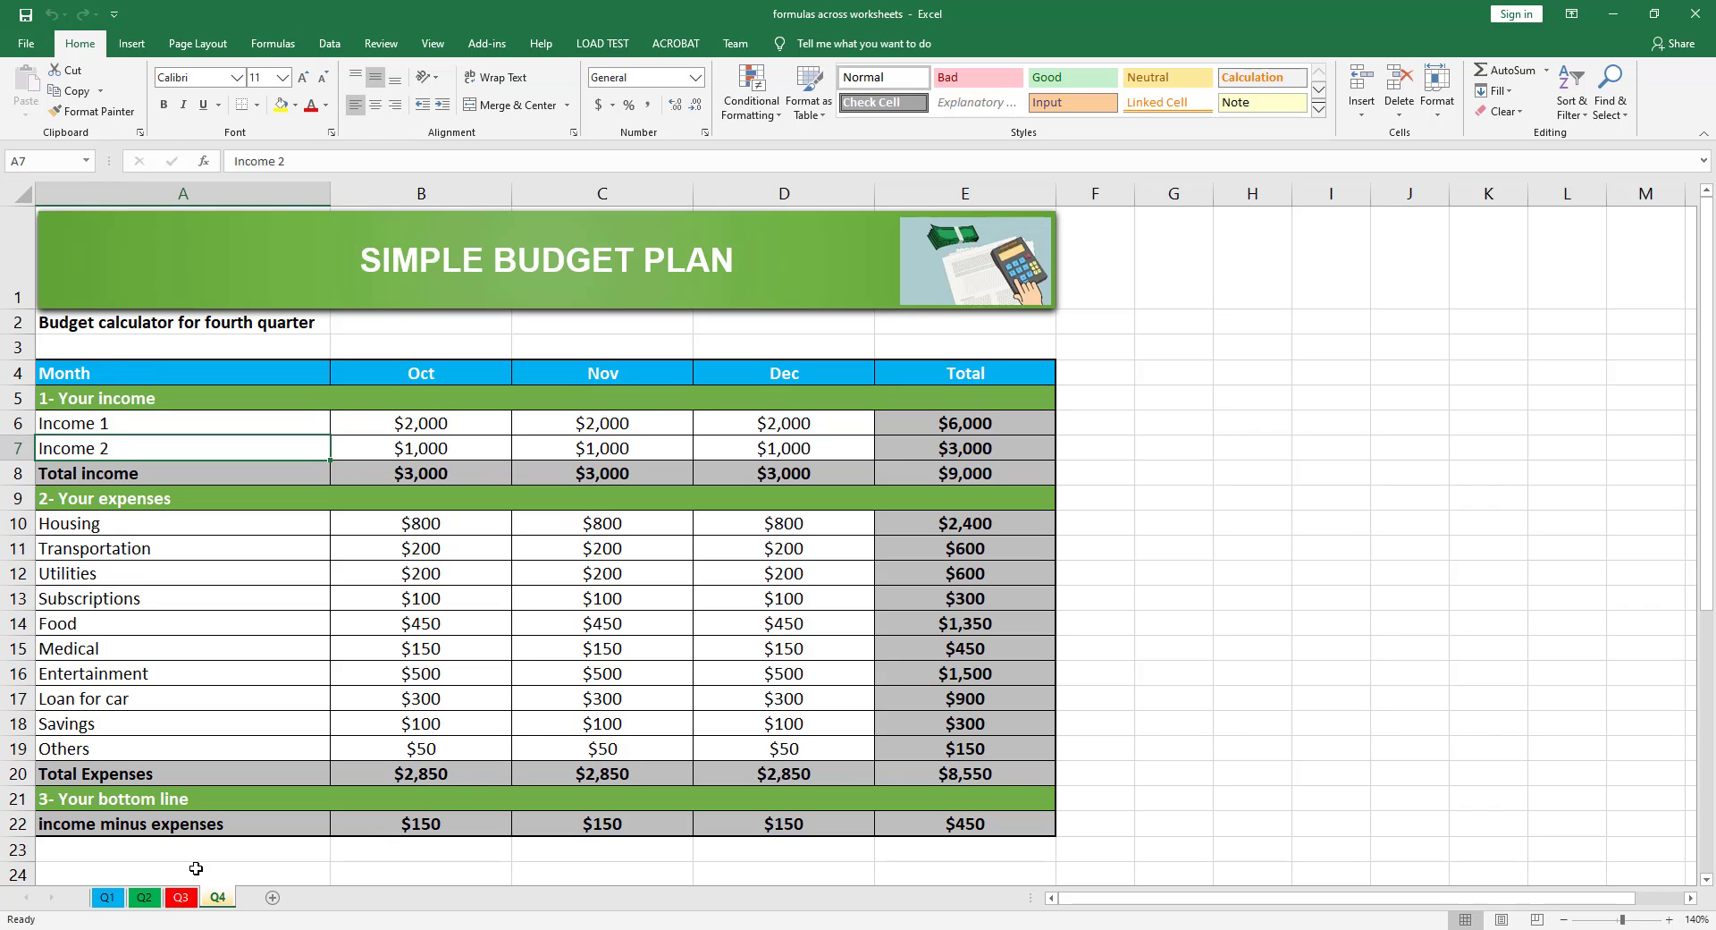
Create a copy of the Q1 sheet at the end of the same workbook
left_click(107, 899)
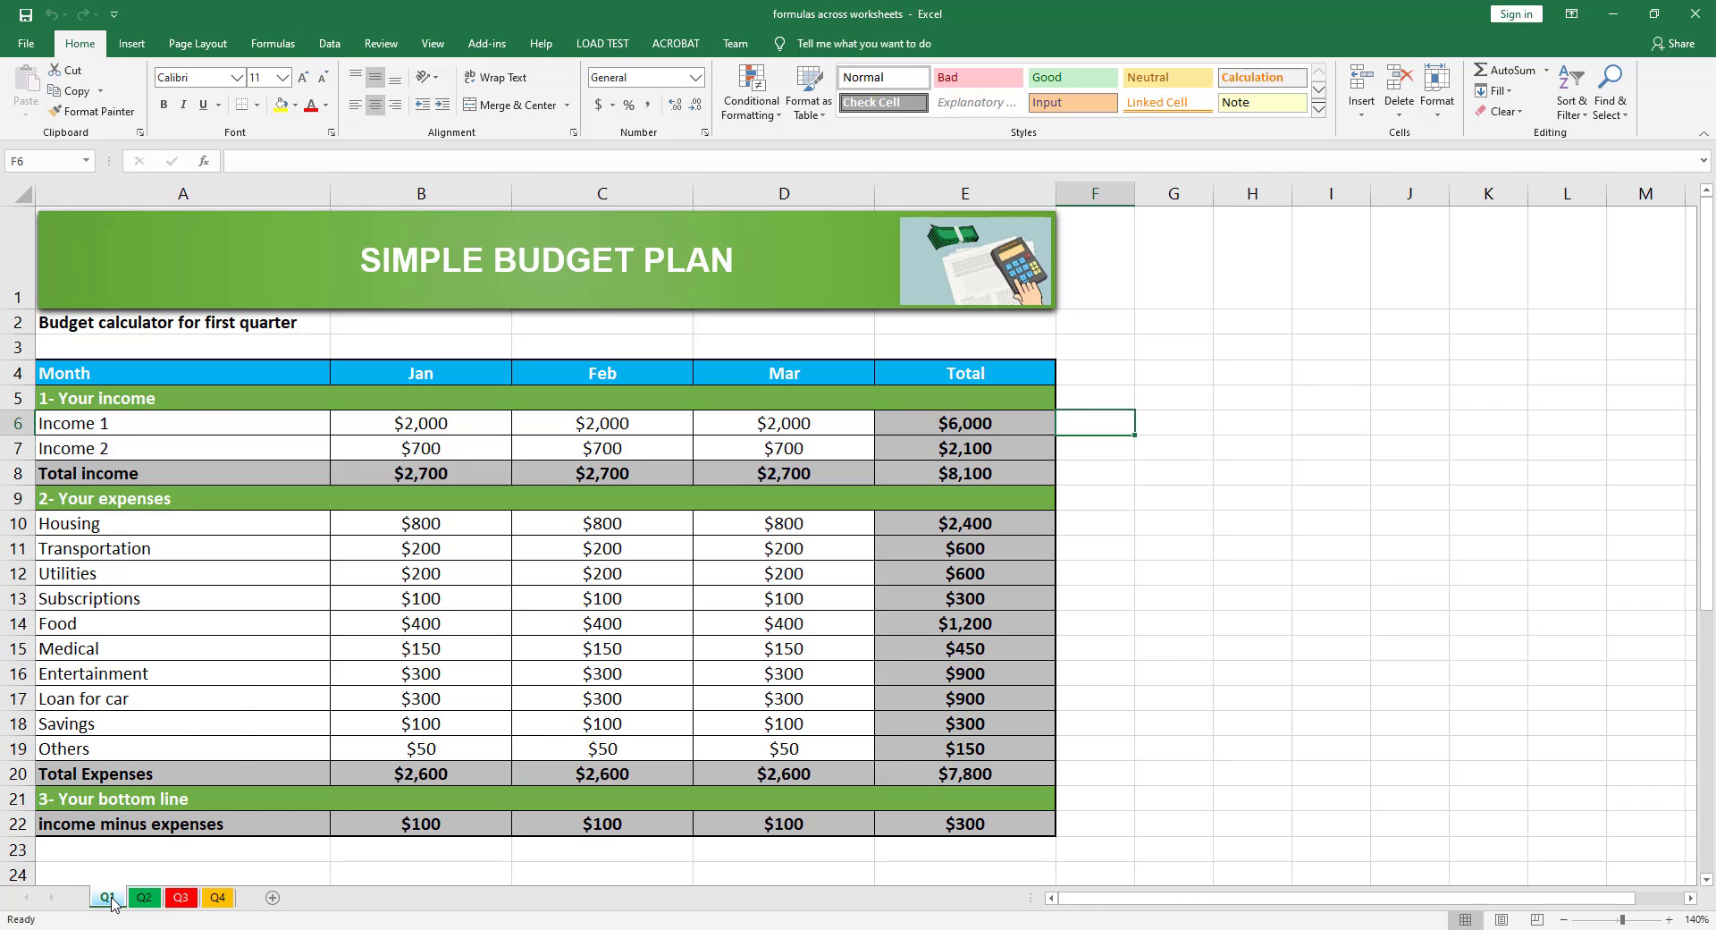
right_click(112, 905)
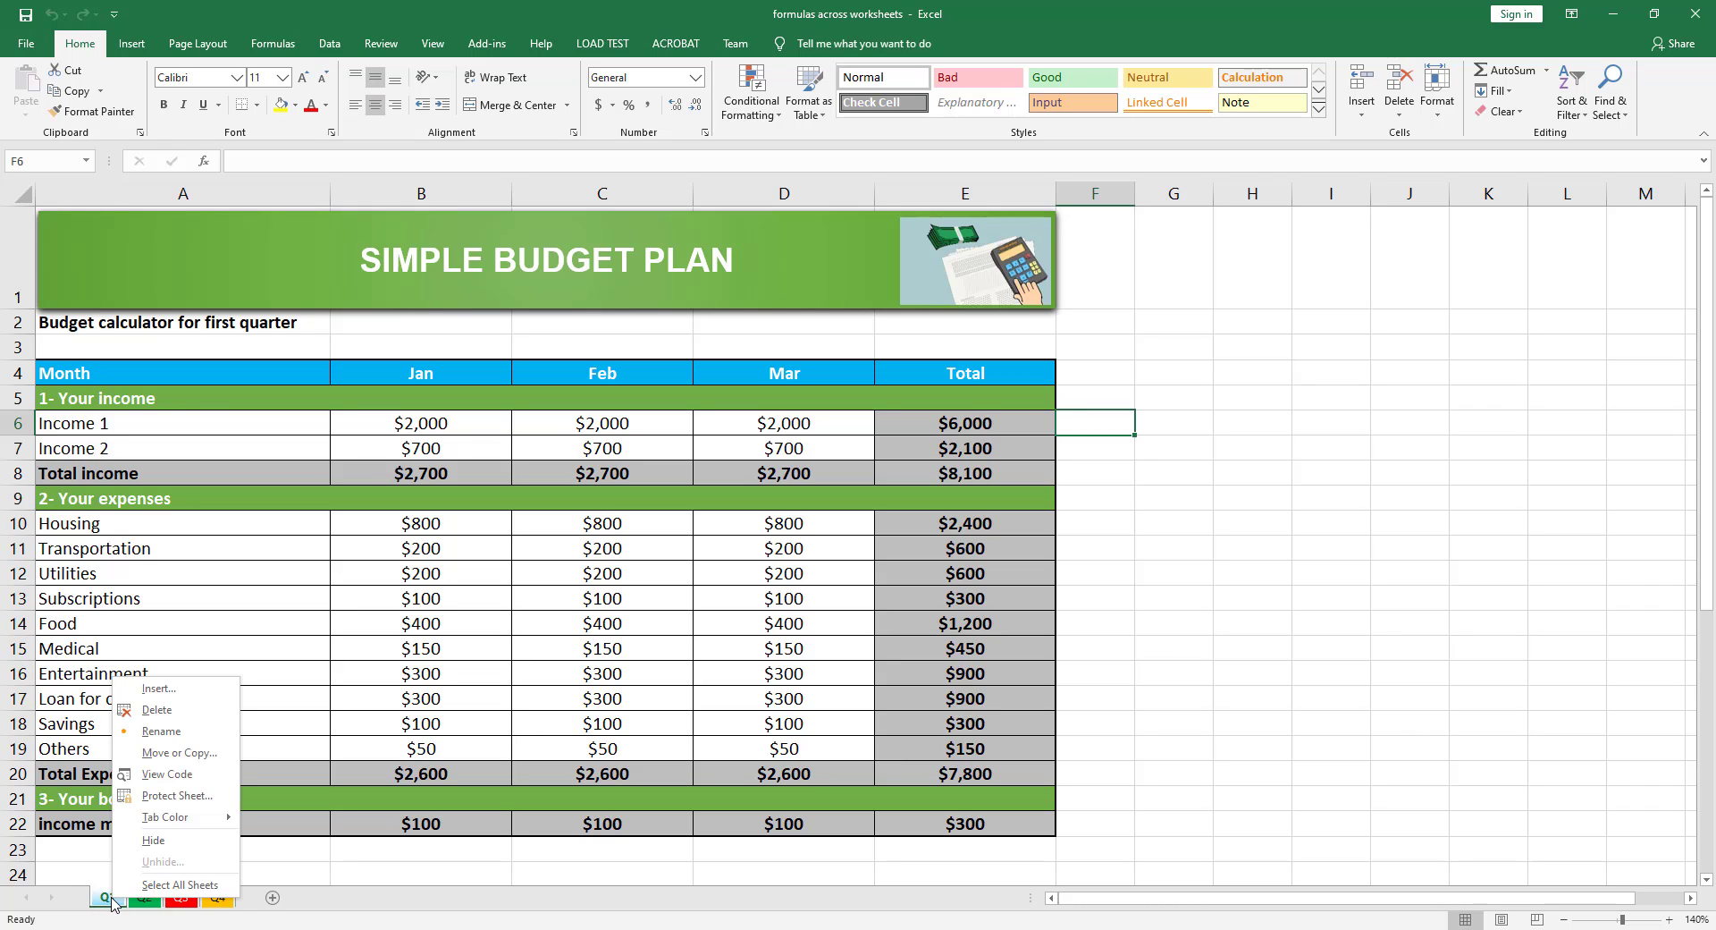
left_click(176, 752)
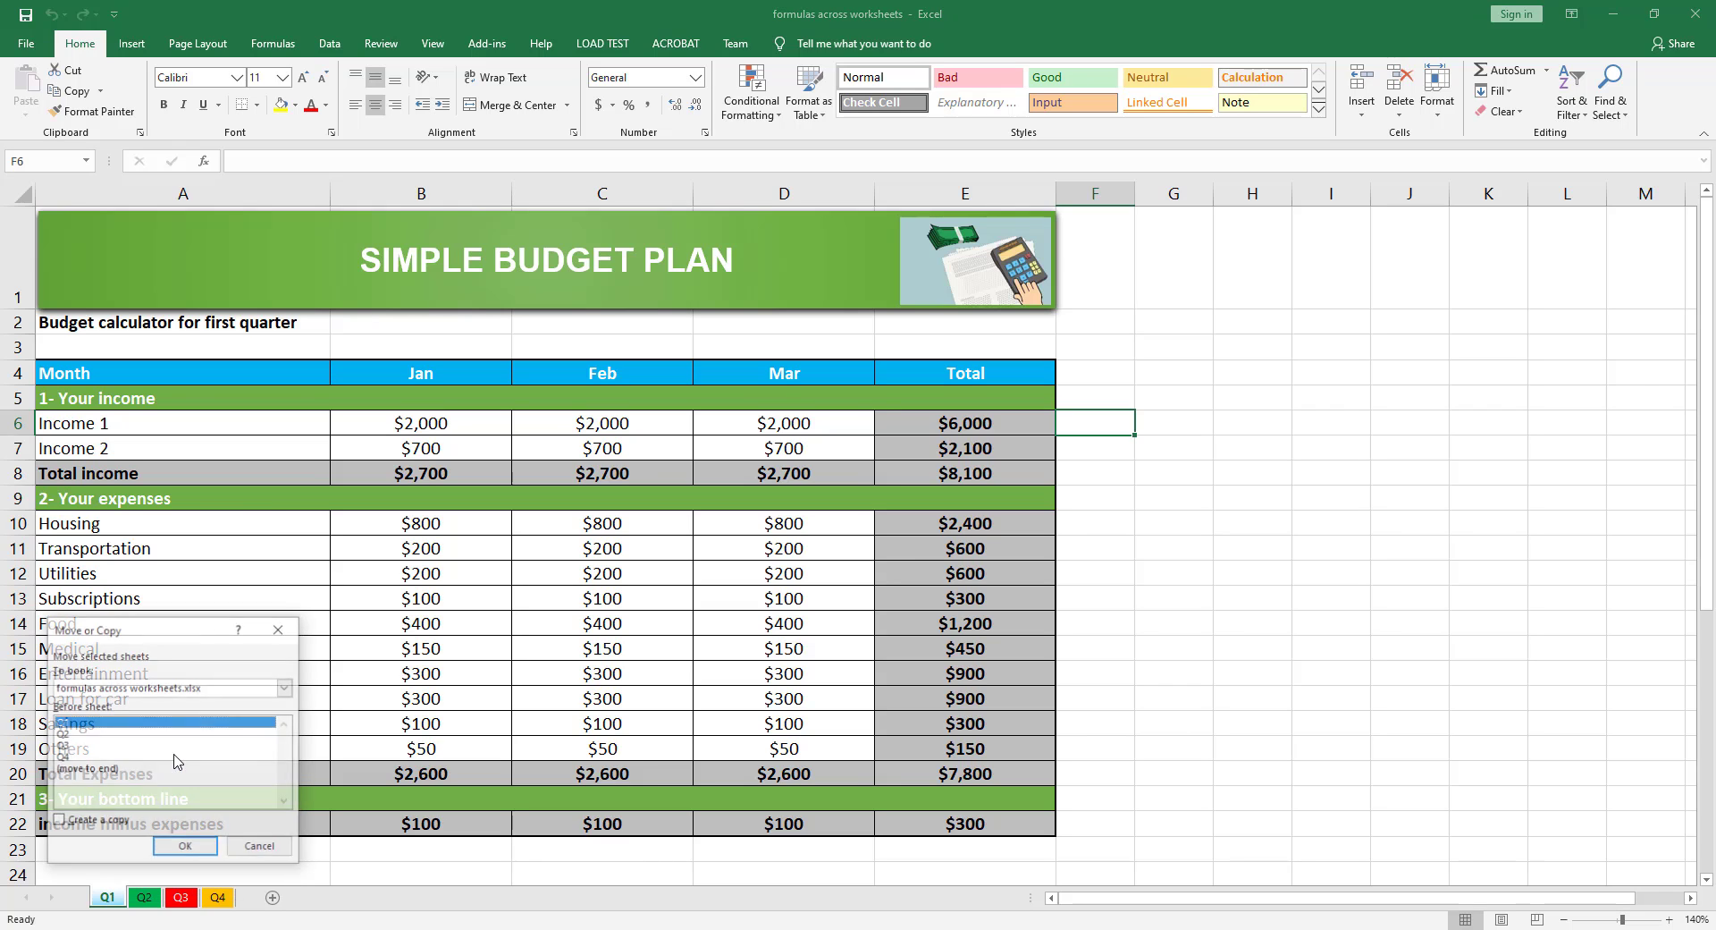
left_click_drag(188, 630, 569, 412)
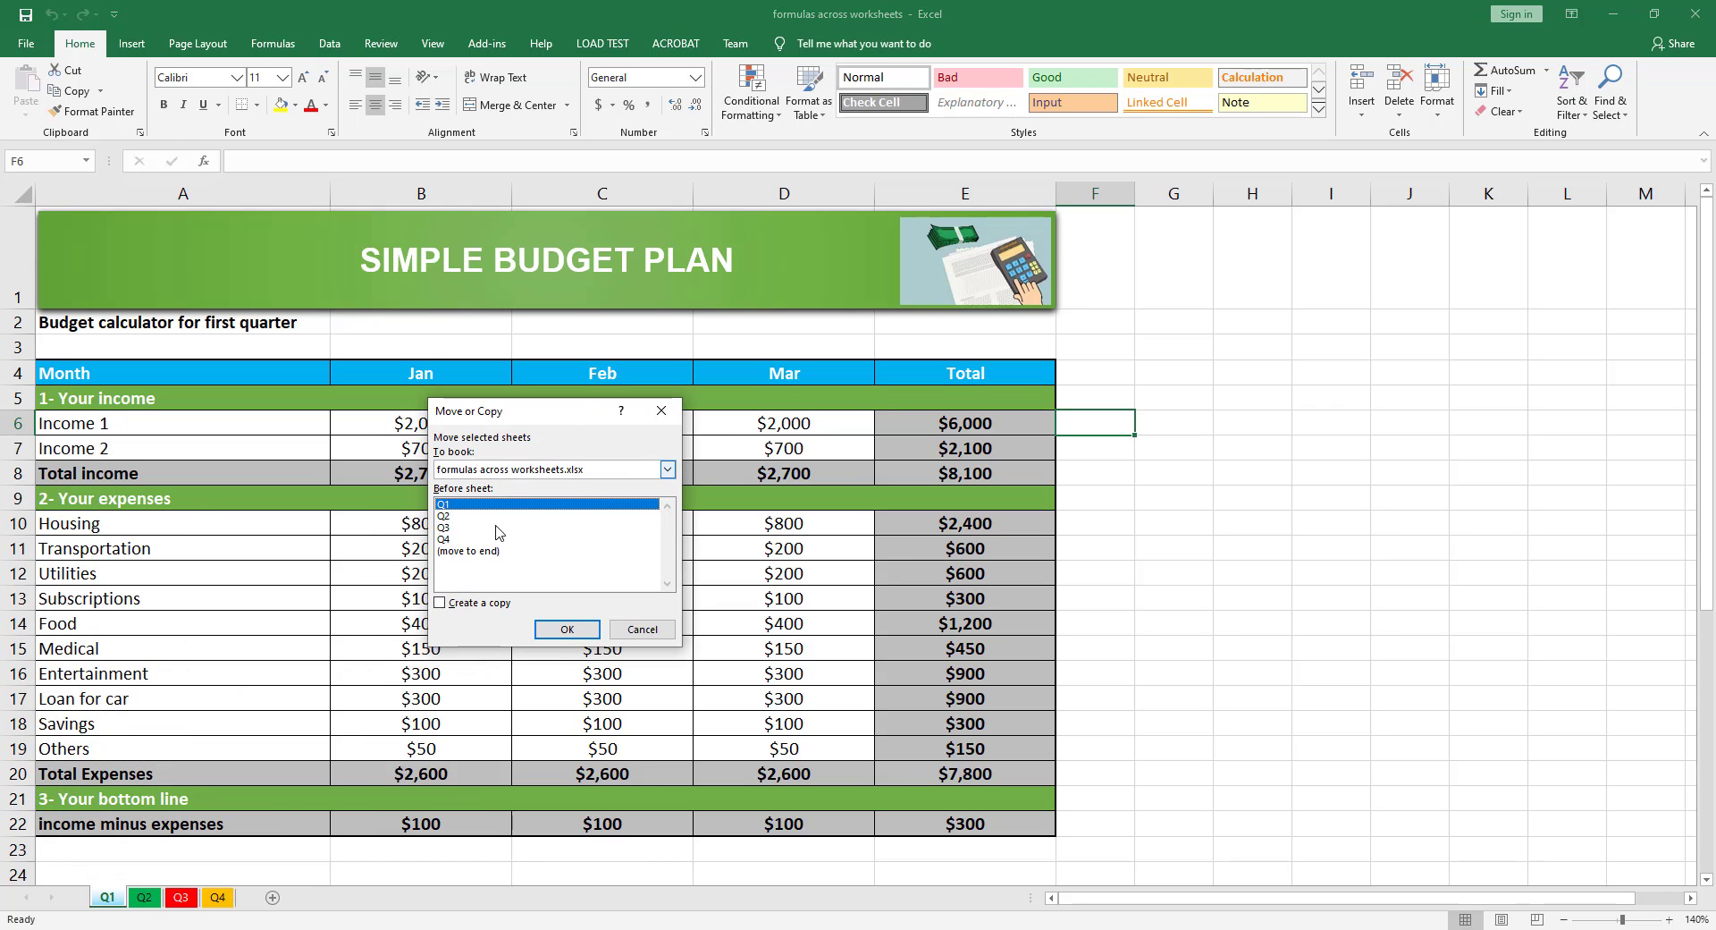
left_click(440, 605)
left_click(461, 552)
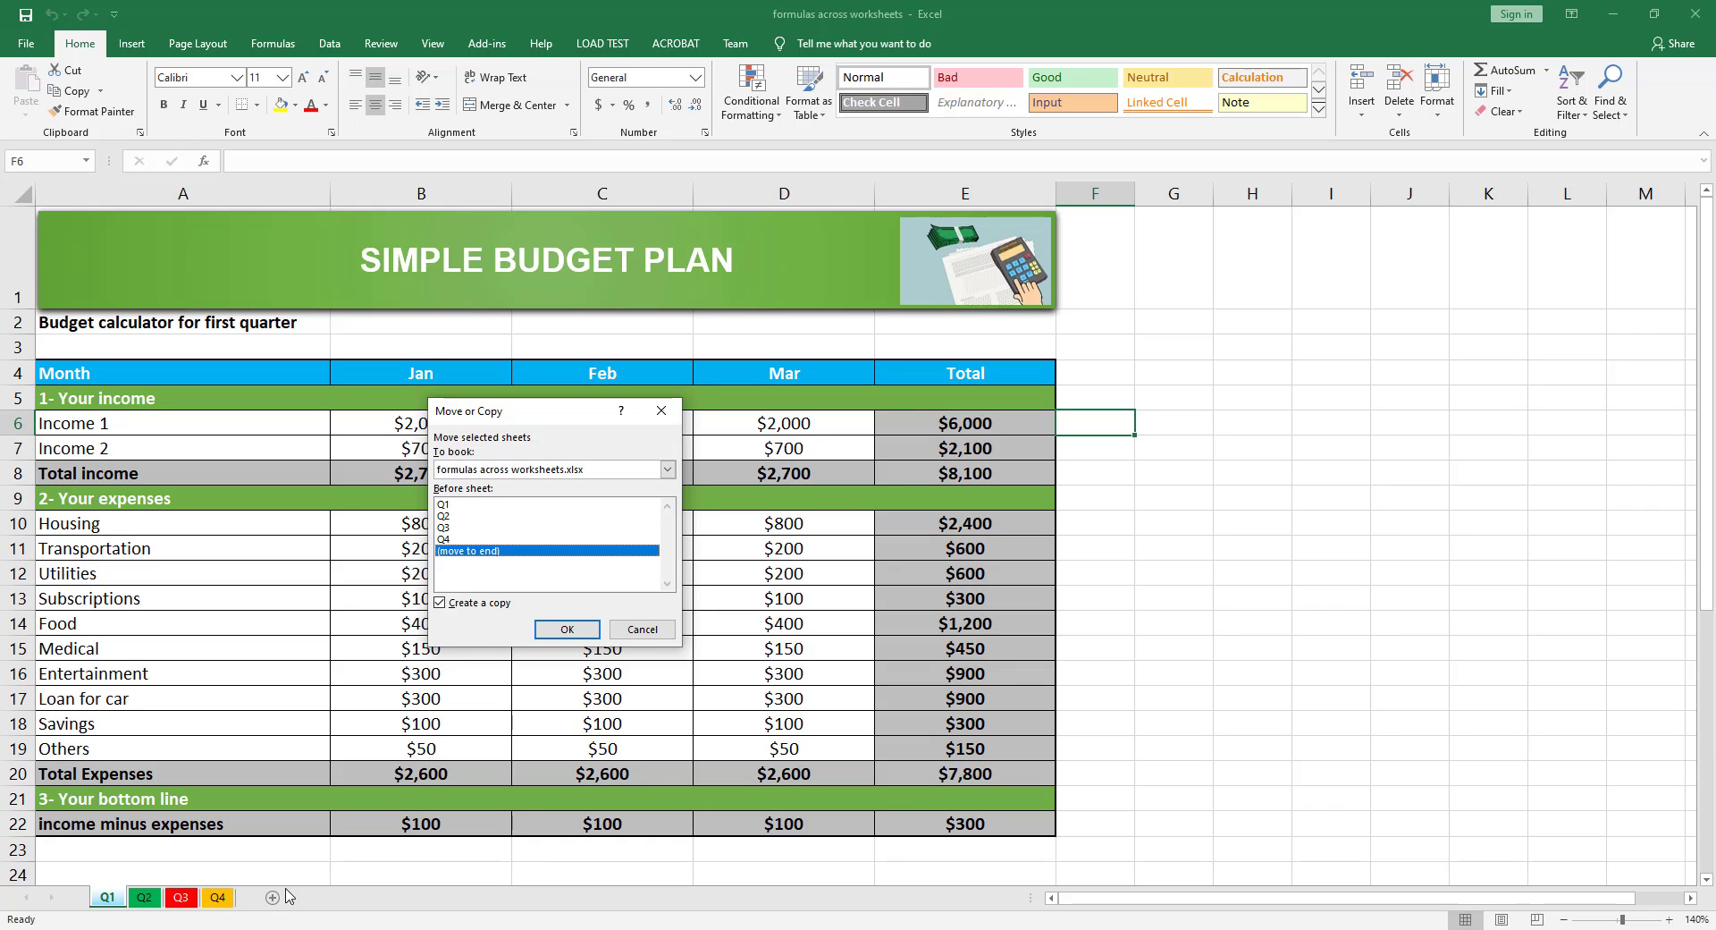
left_click(567, 630)
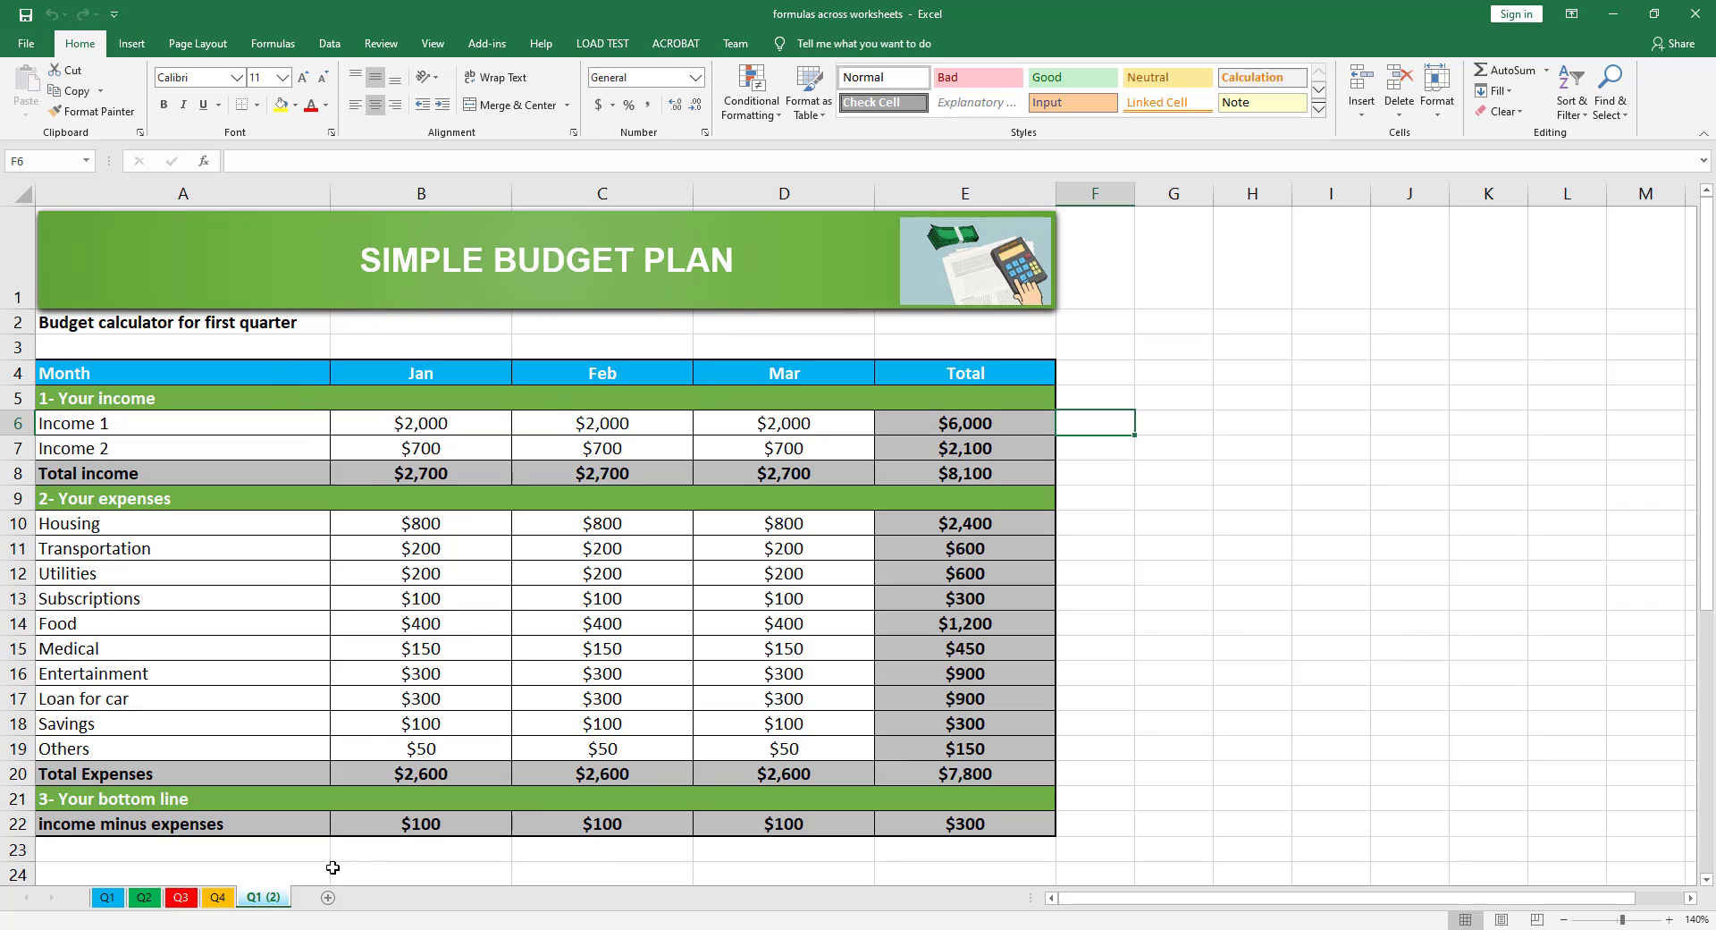
Rename the copied Q1 sheet as Summary
double_click(272, 898)
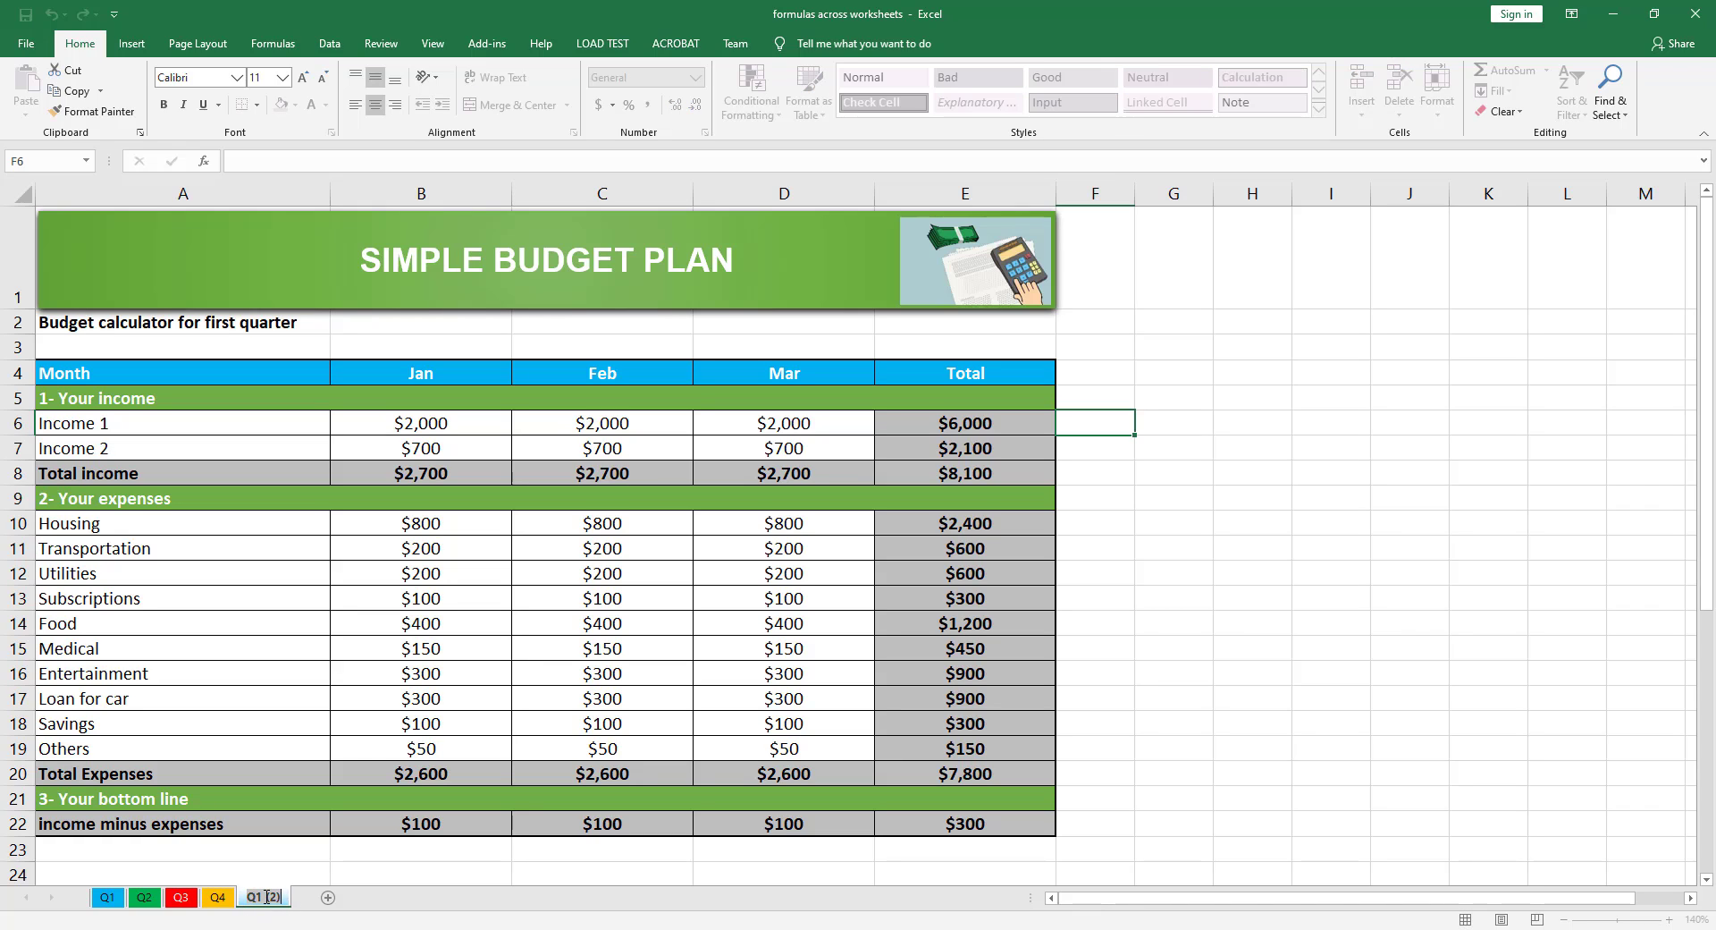
type("Summary")
key("Return")
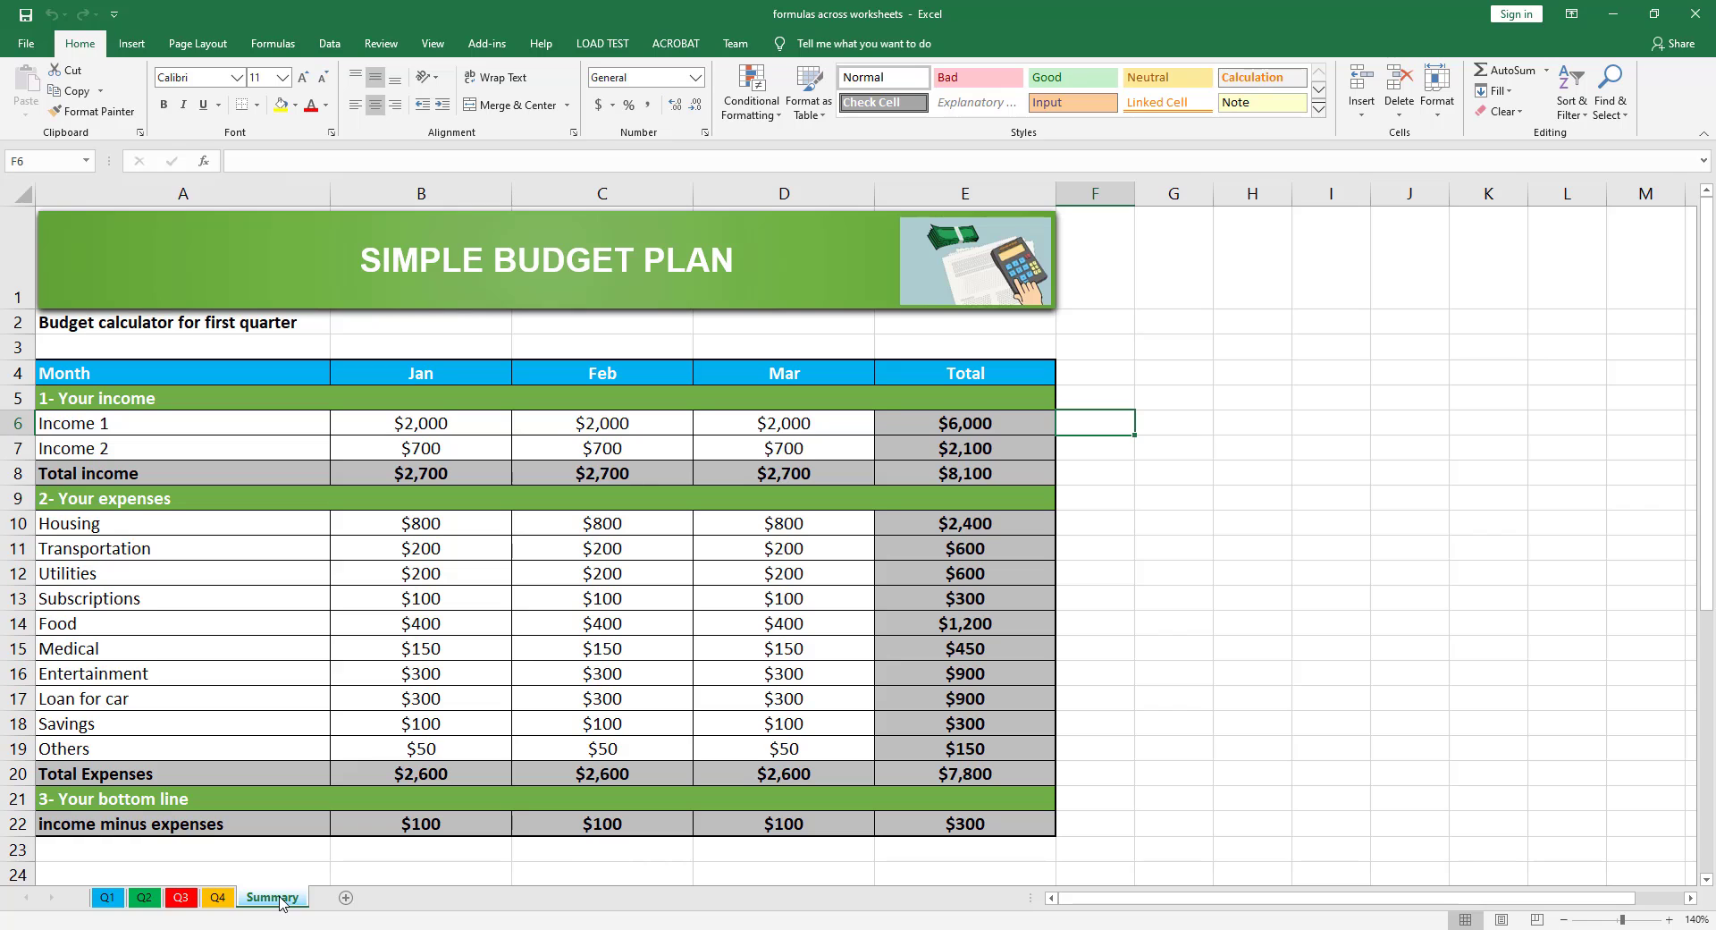
Remove the tab color from the Summary sheet
right_click(289, 903)
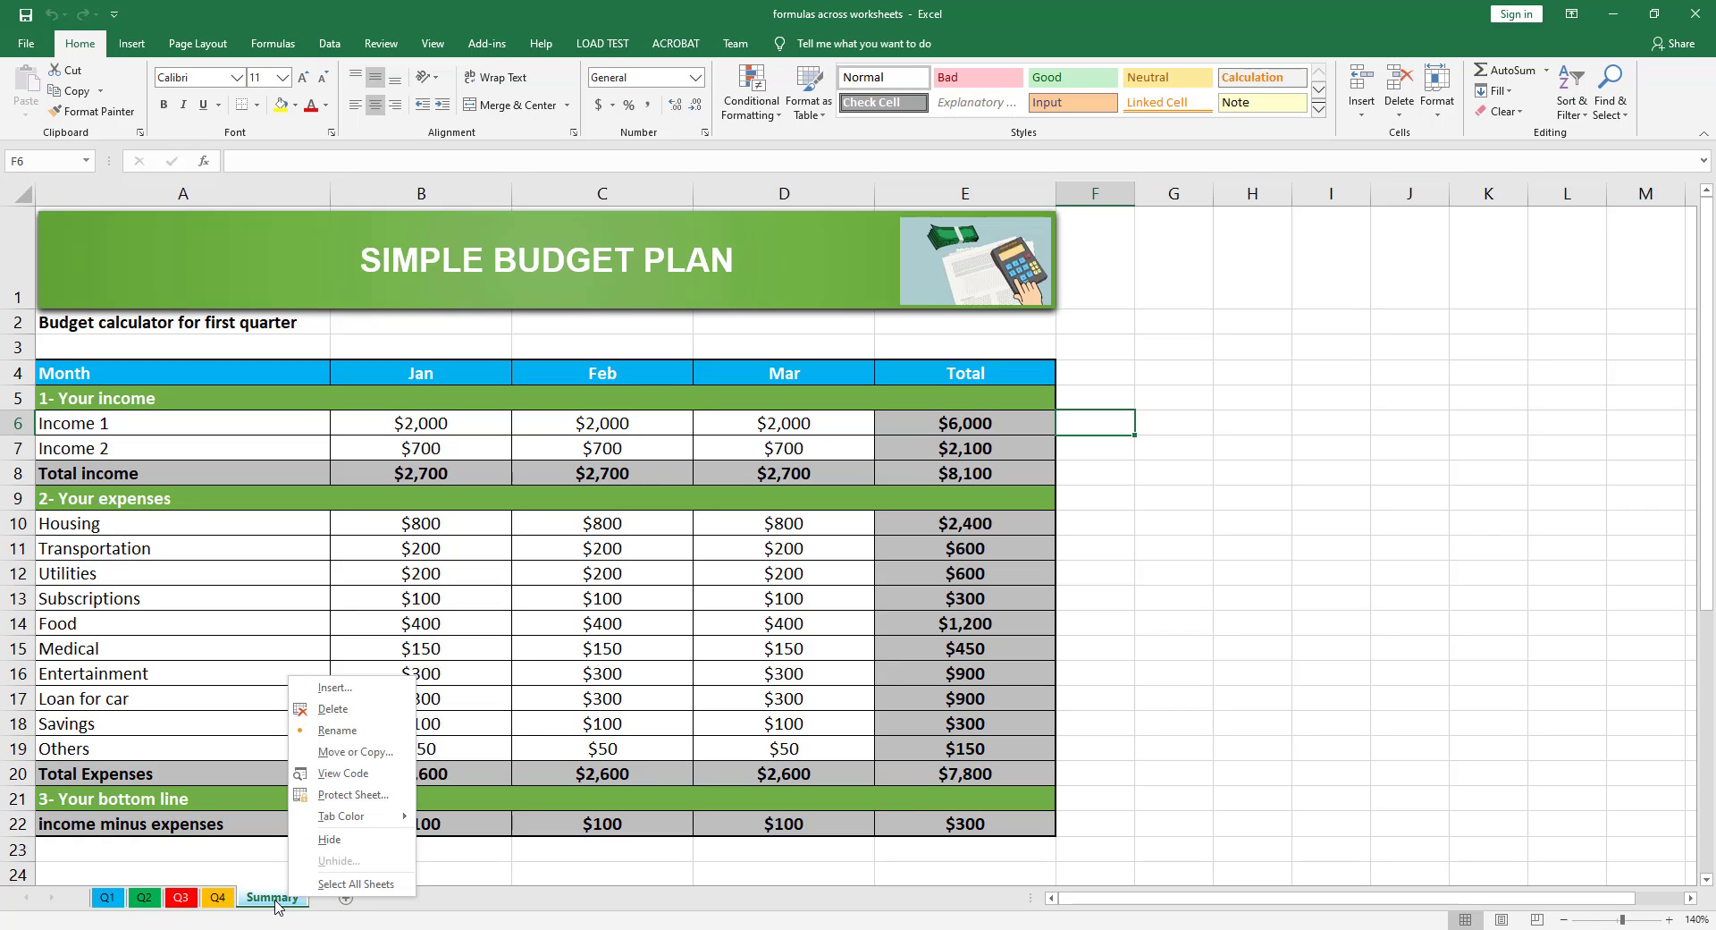
mouse_move(376, 816)
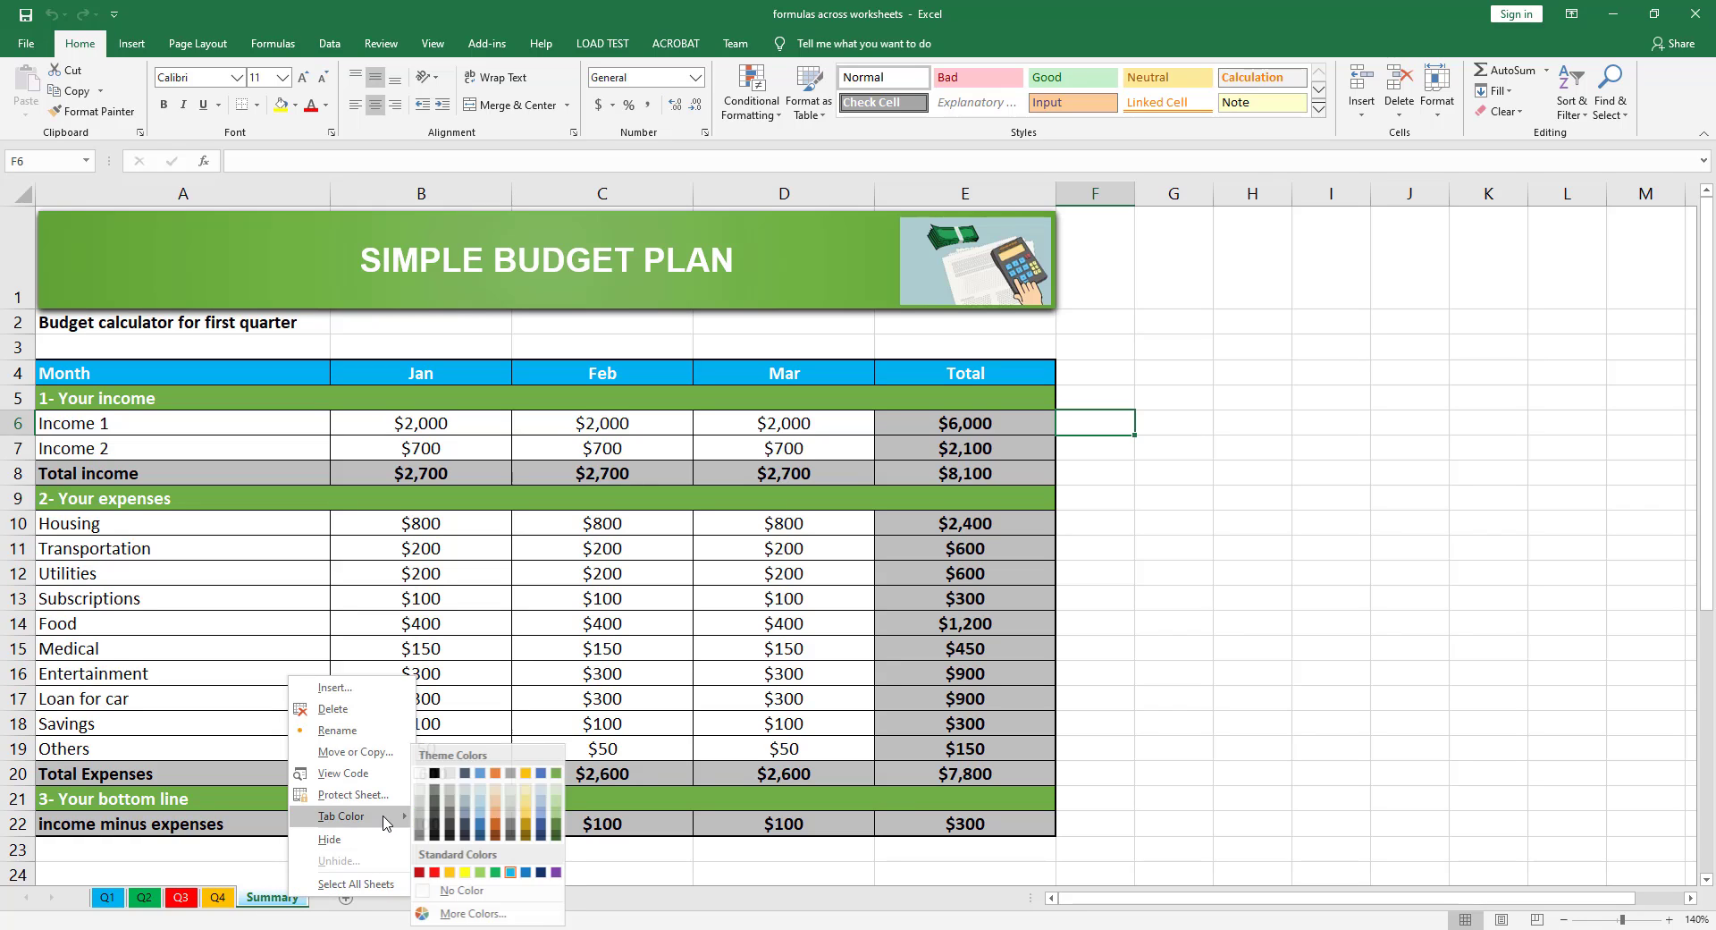
left_click(485, 894)
left_click(413, 851)
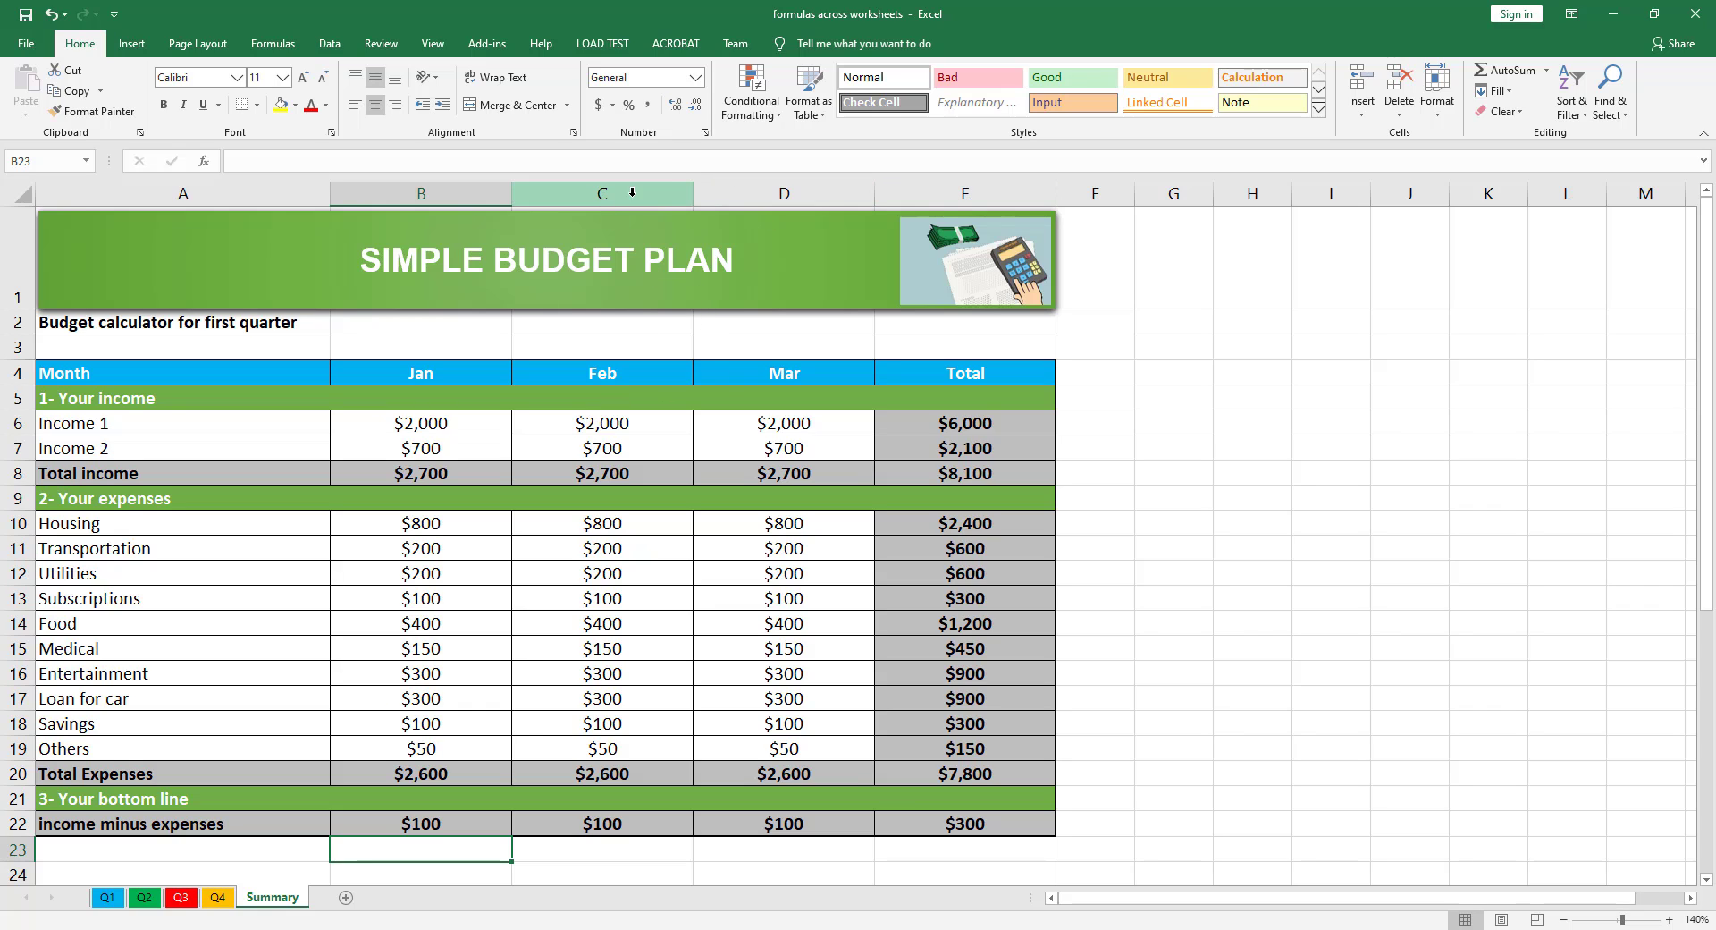
Delete columns C through E, holding Feb, Mar and Total, from the Summary sheet
left_click_drag(631, 191, 935, 183)
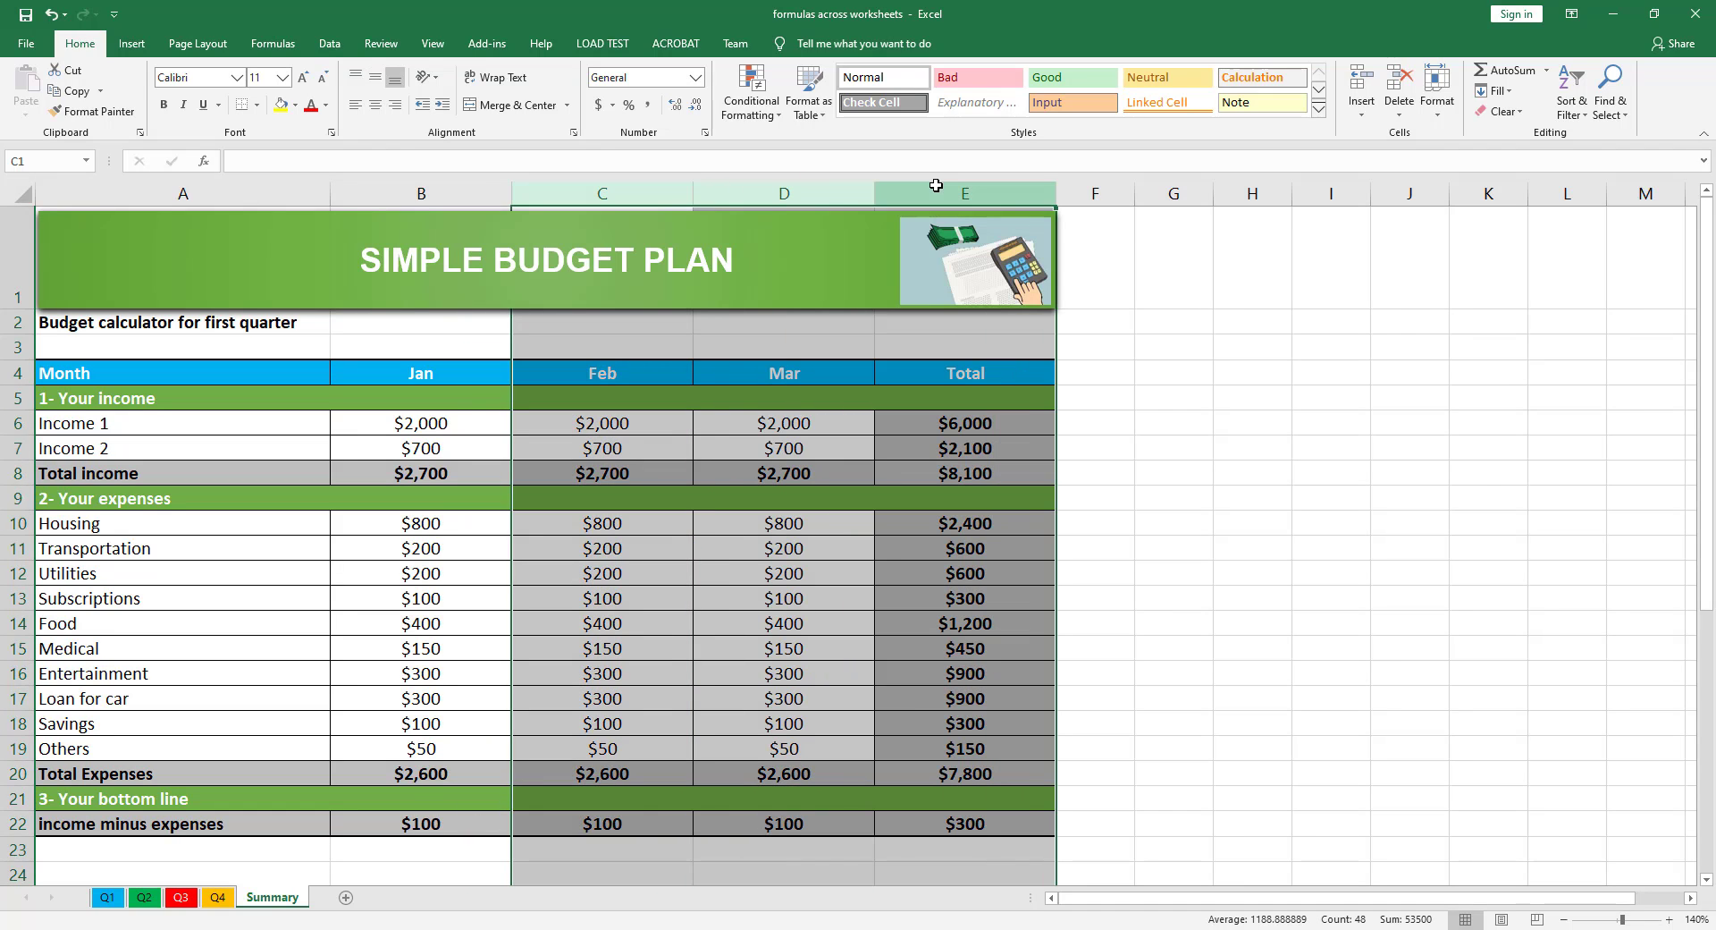
right_click(801, 191)
left_click(835, 346)
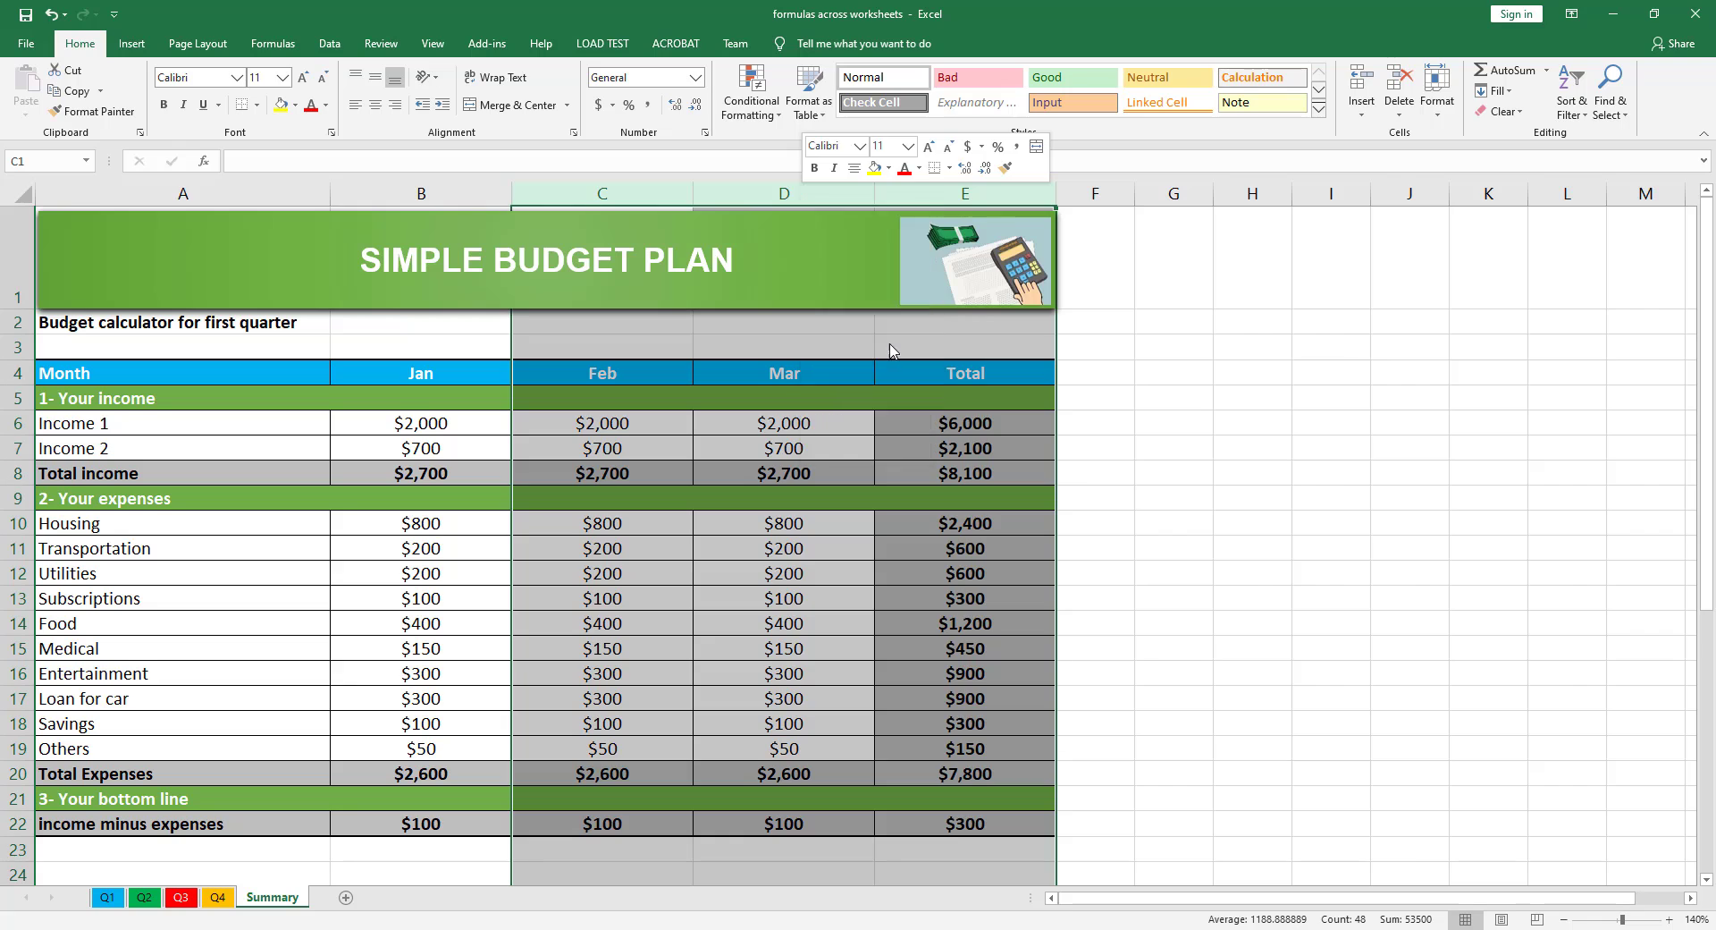
left_click(651, 450)
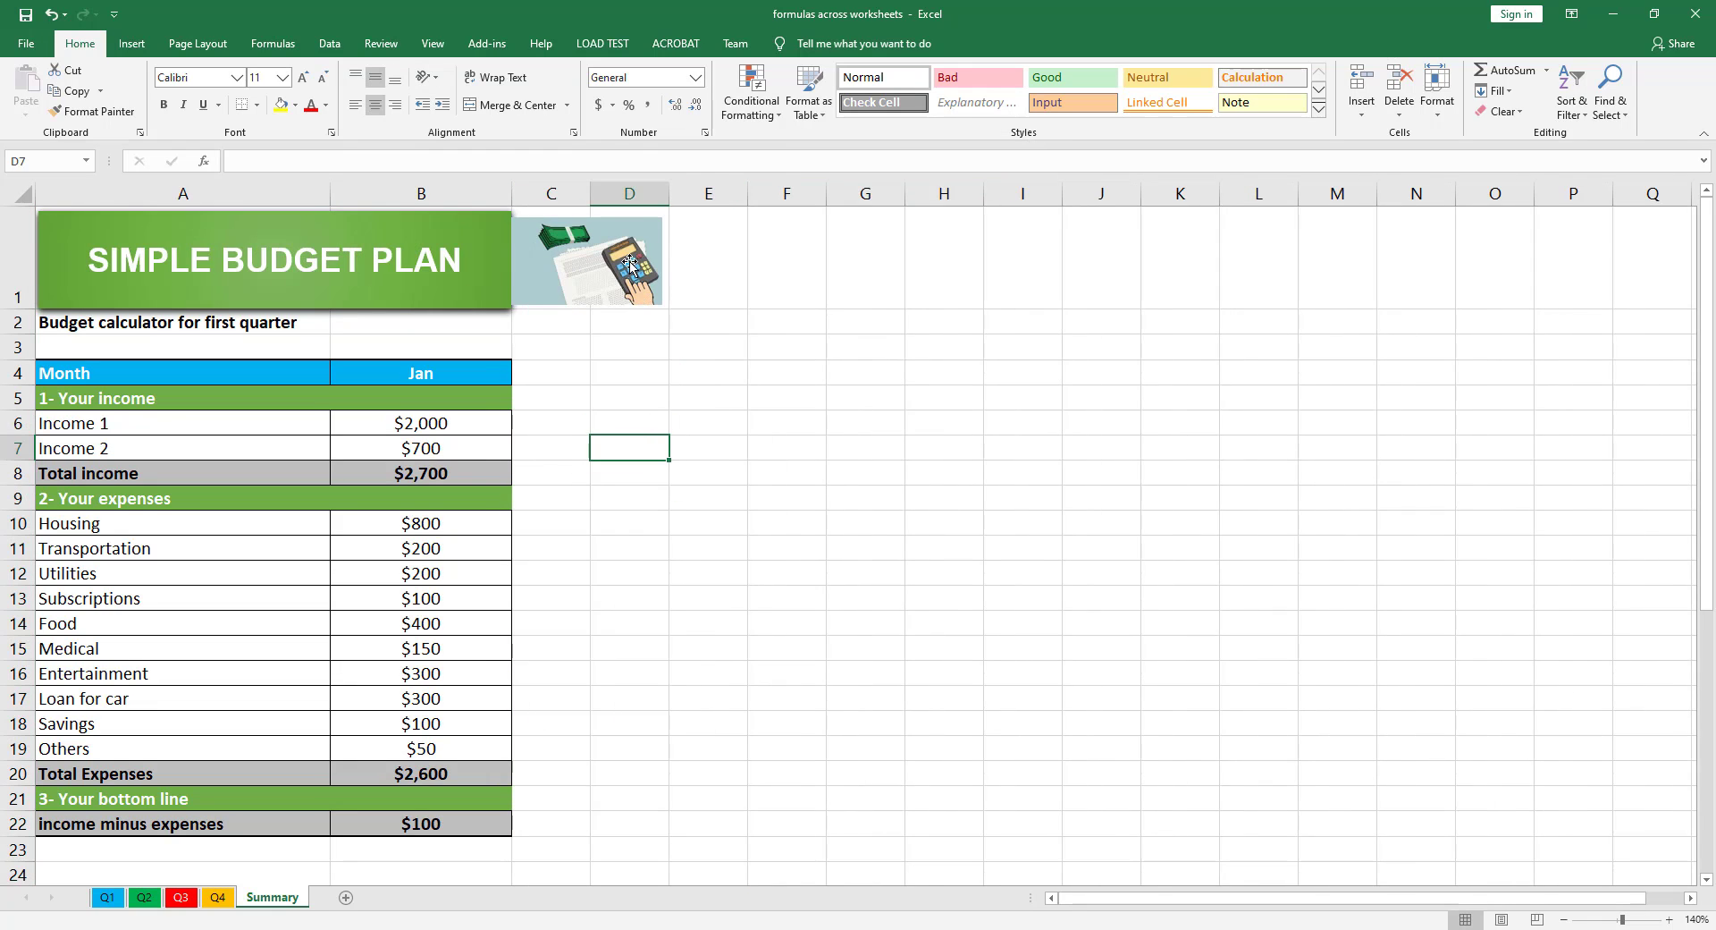
Delete the calculator picture beside the banner and clear the first-quarter subtitle in cell A2
left_click(593, 266)
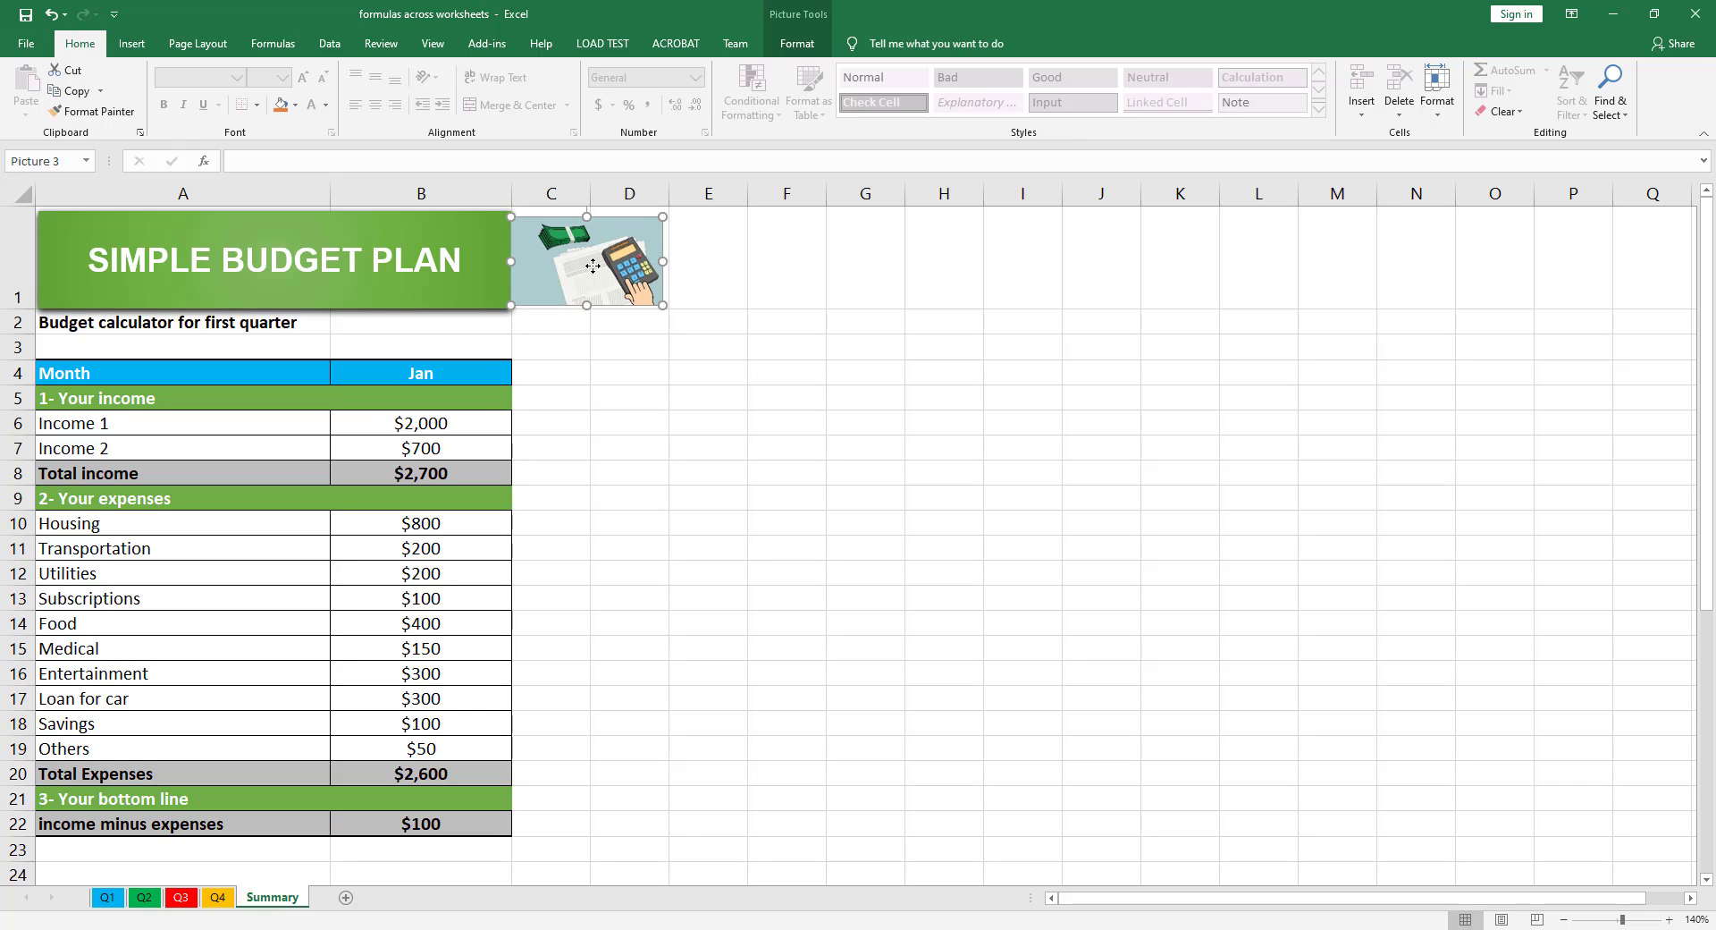
key("Delete")
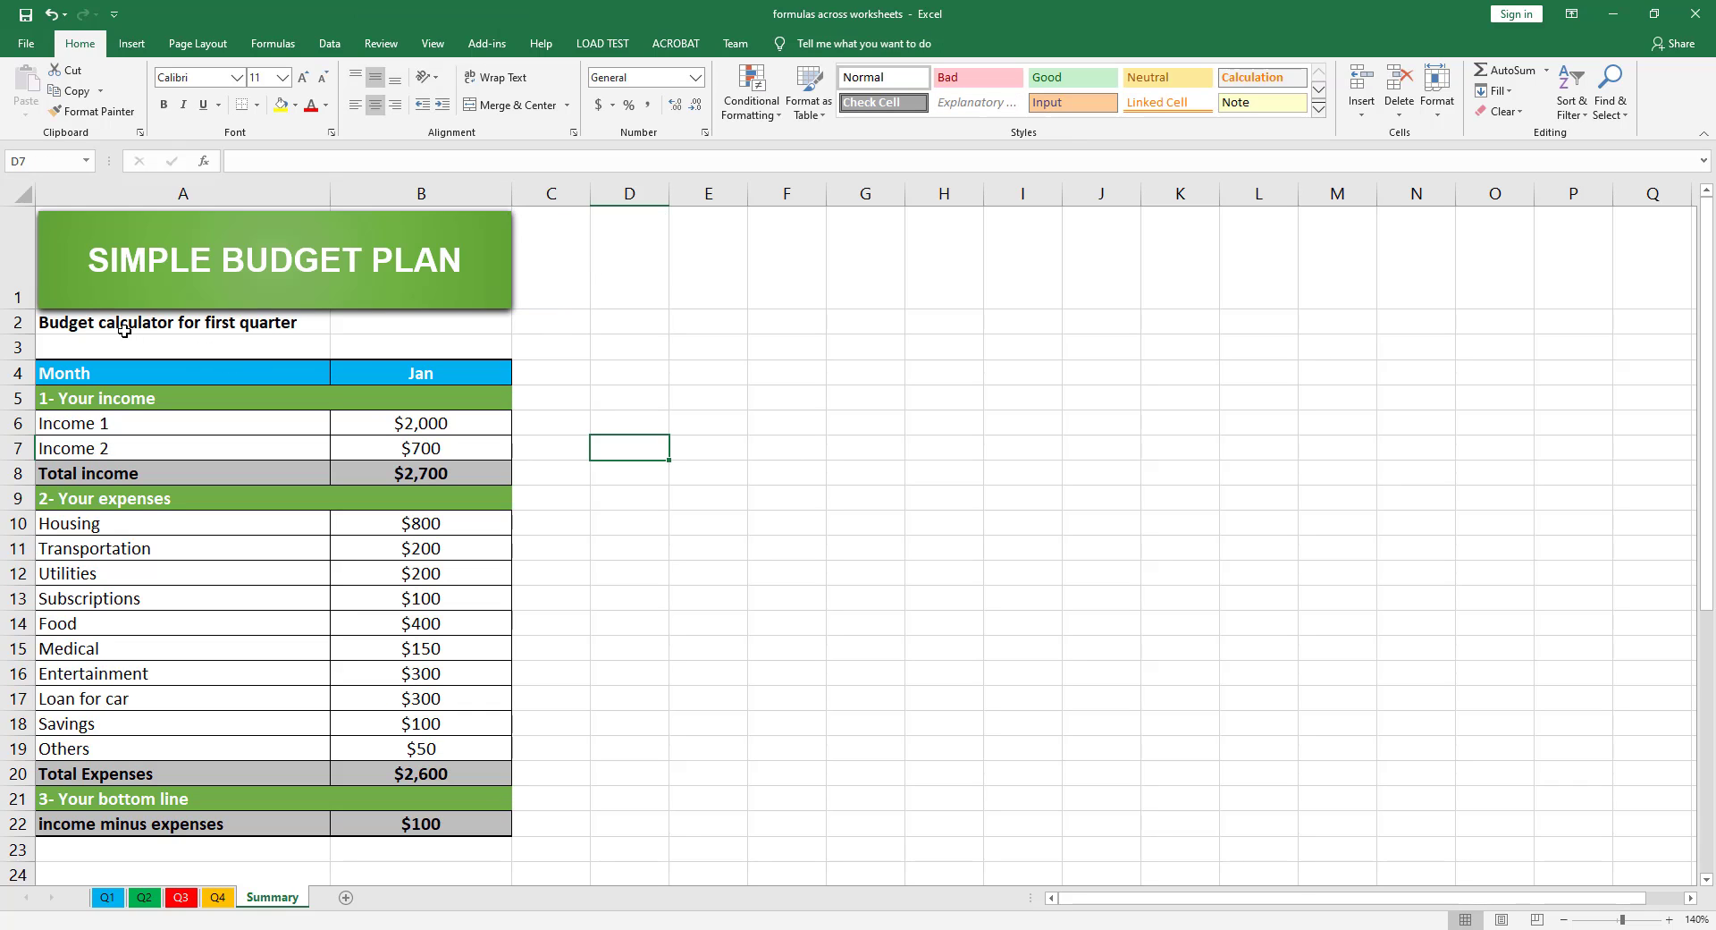
left_click(70, 323)
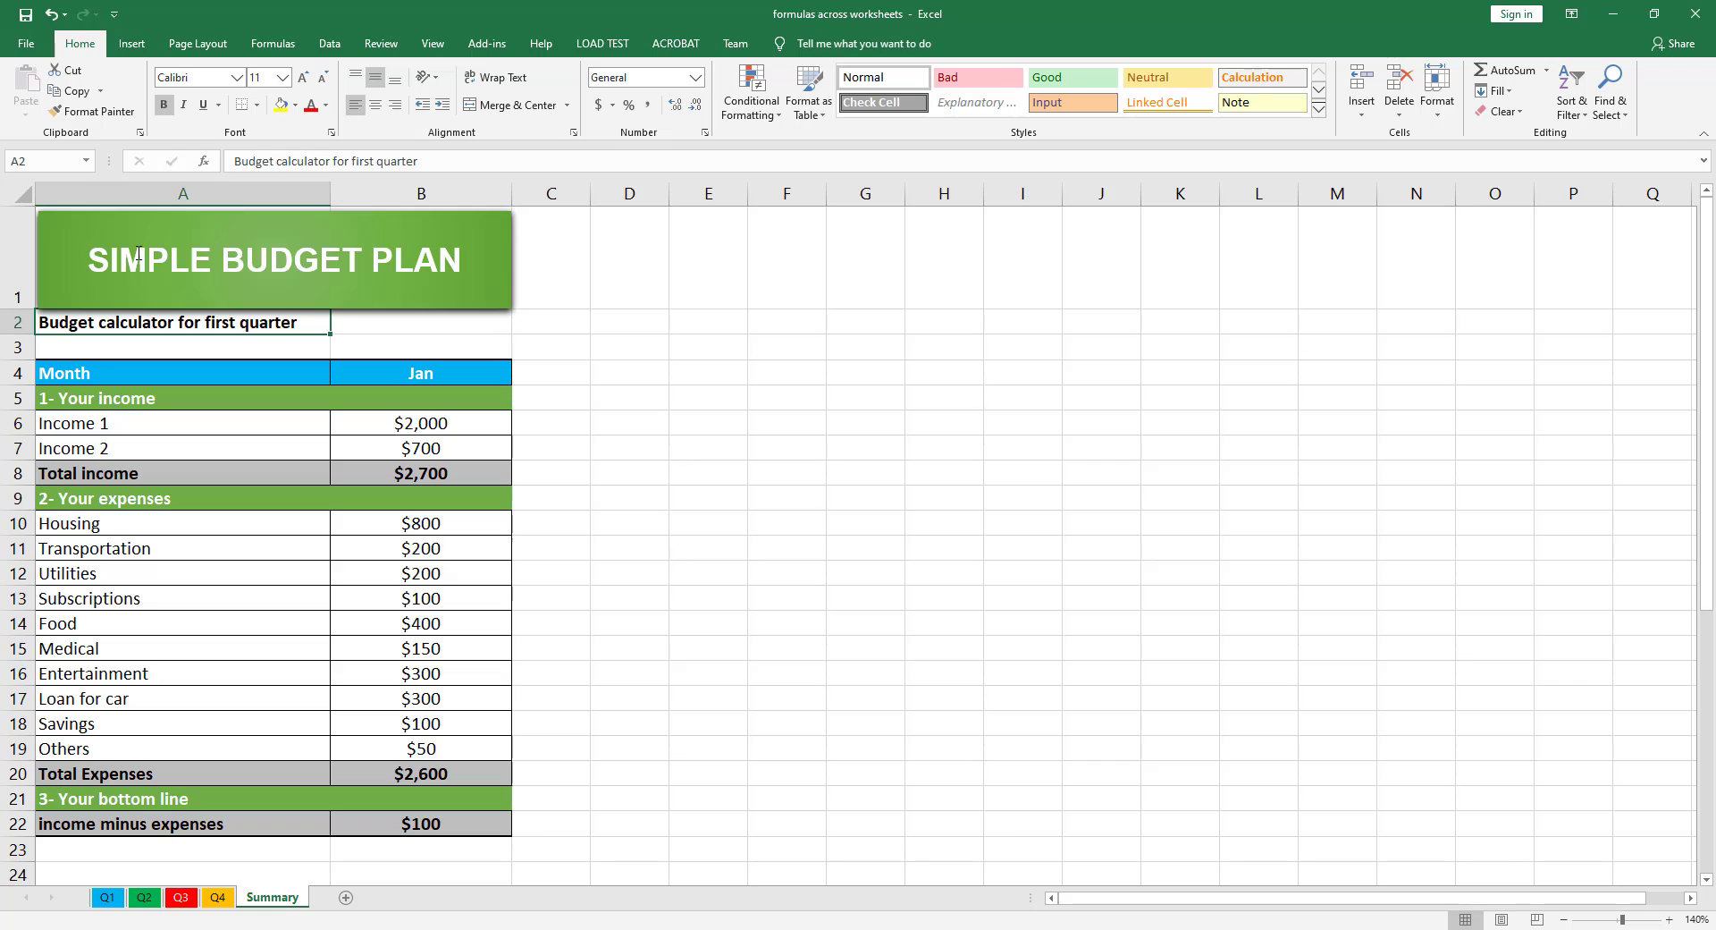
key("Delete")
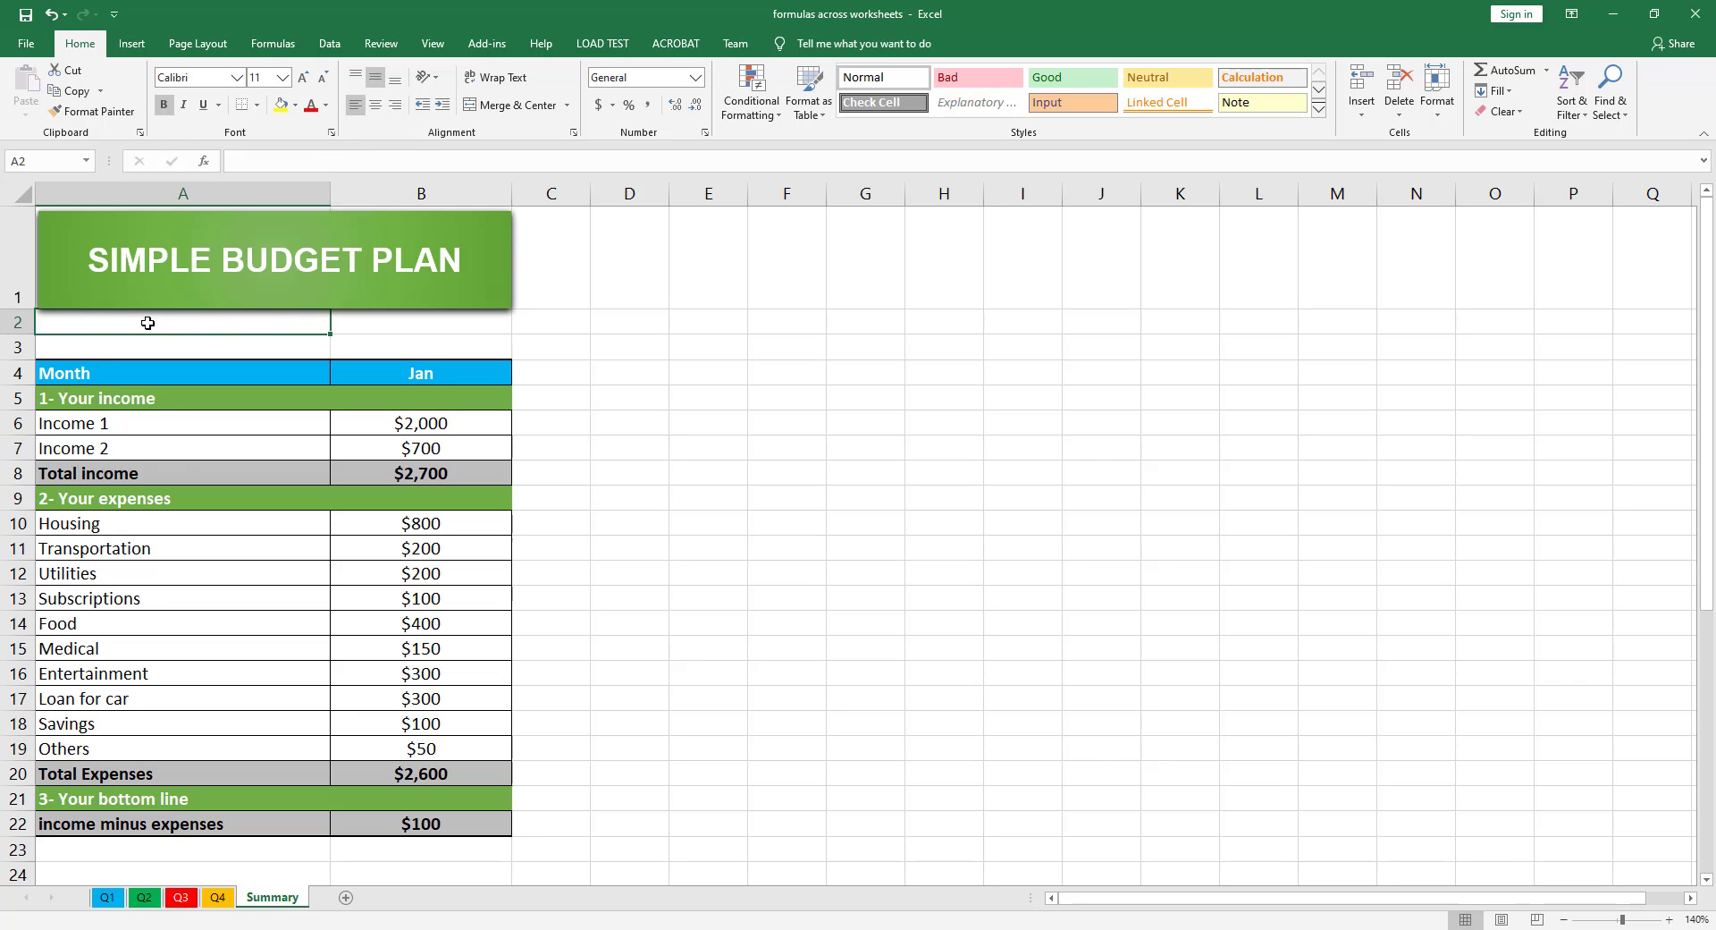
Replace the green banner's title text with SUMMARY
left_click(460, 263)
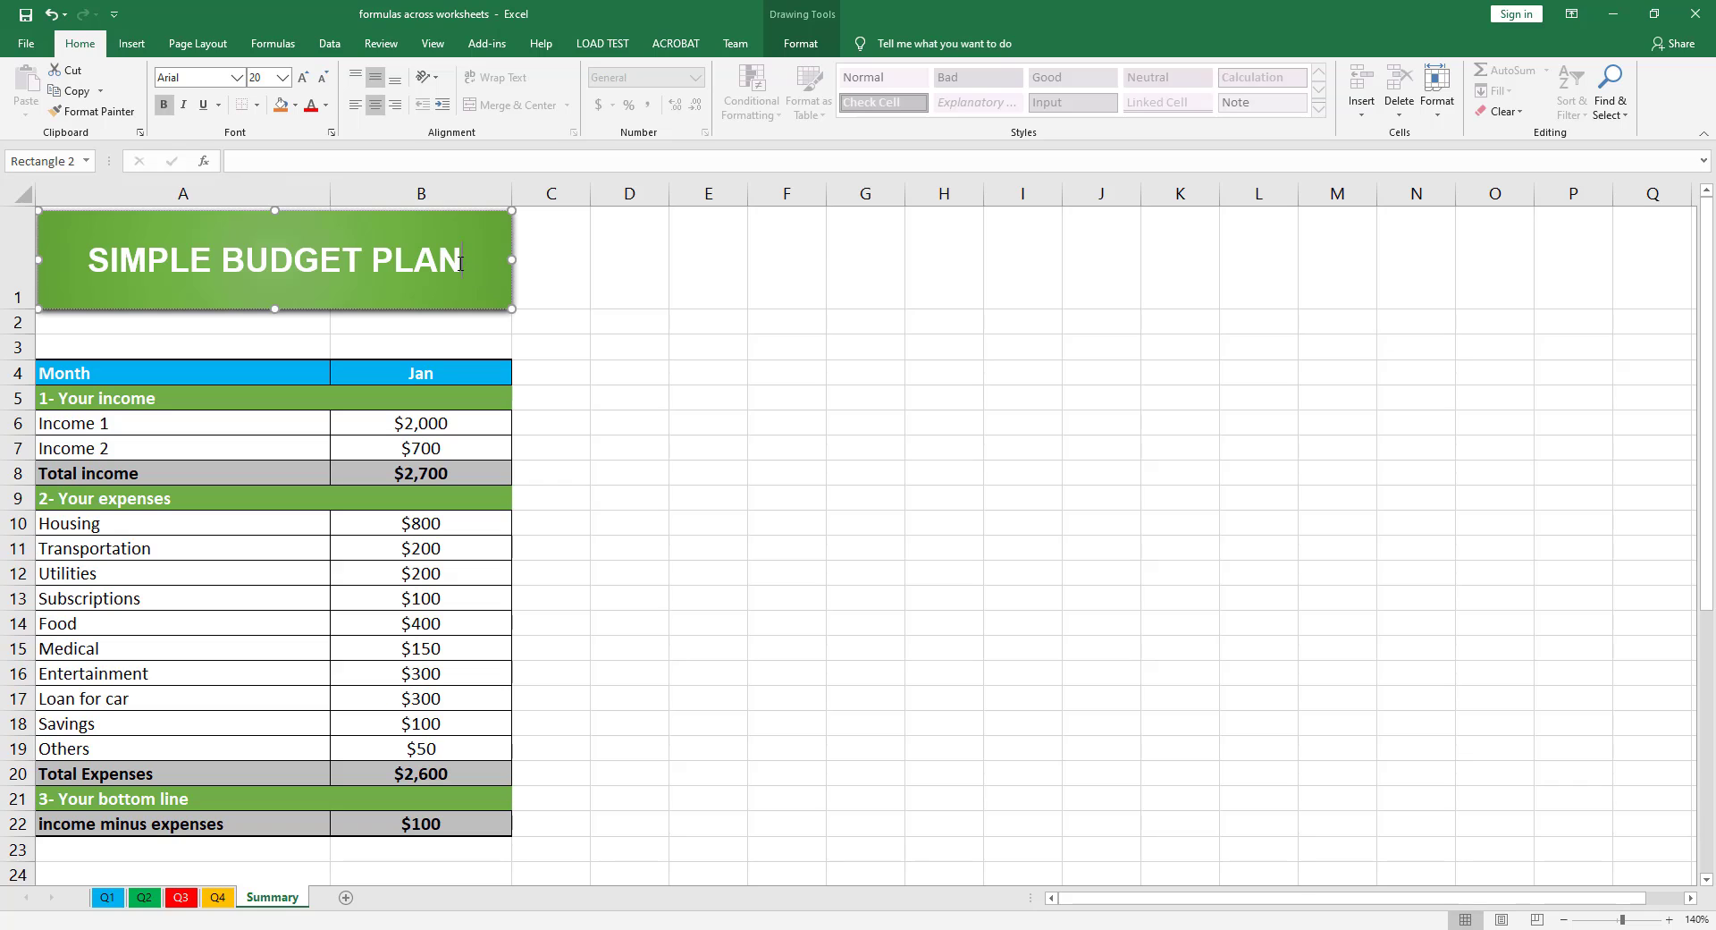
left_click_drag(460, 264, 125, 265)
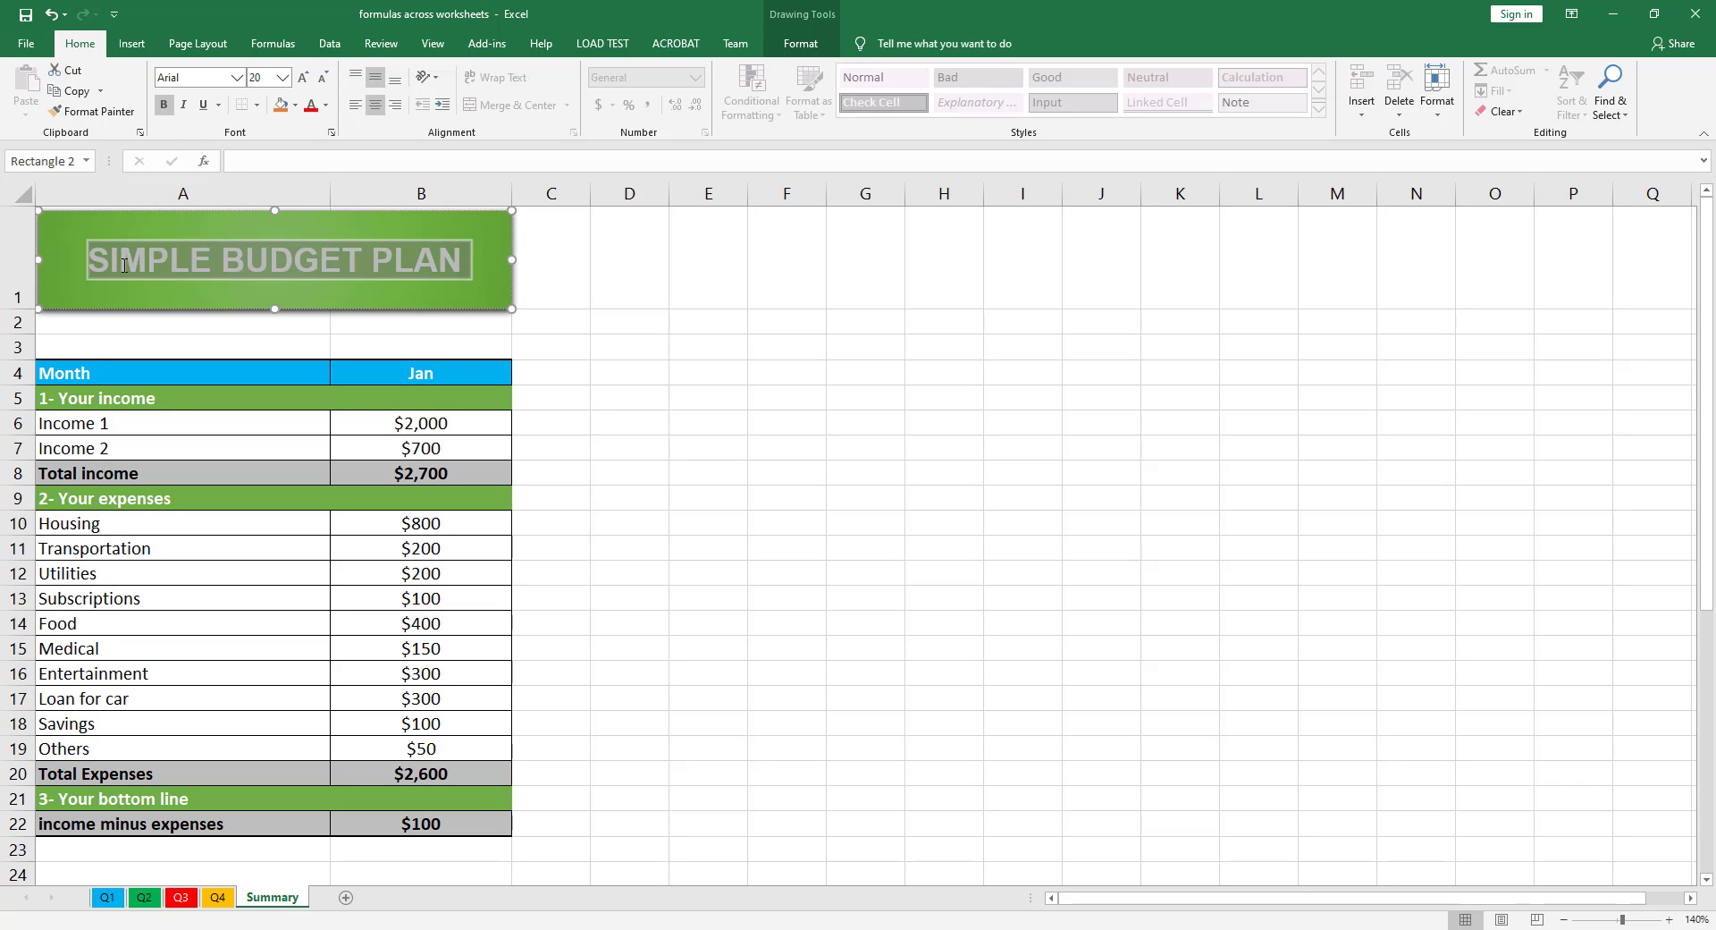
type("SUMMARY")
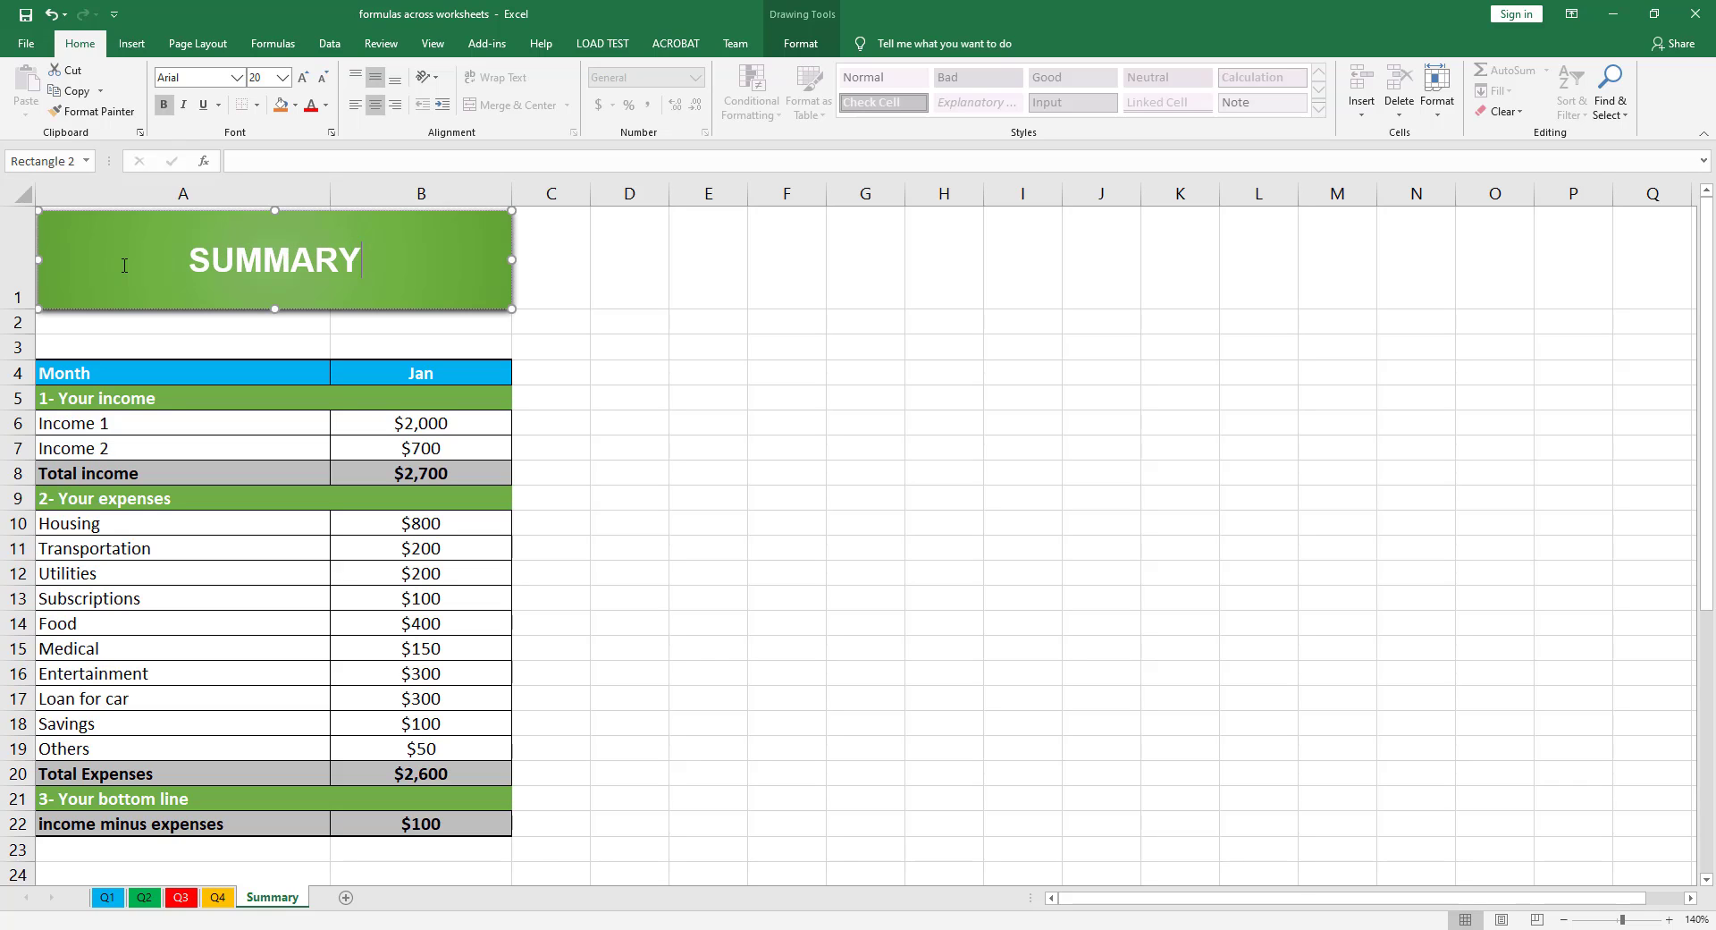
Change the table headers to Year 2020 in A4 and Total in B4
left_click(103, 379)
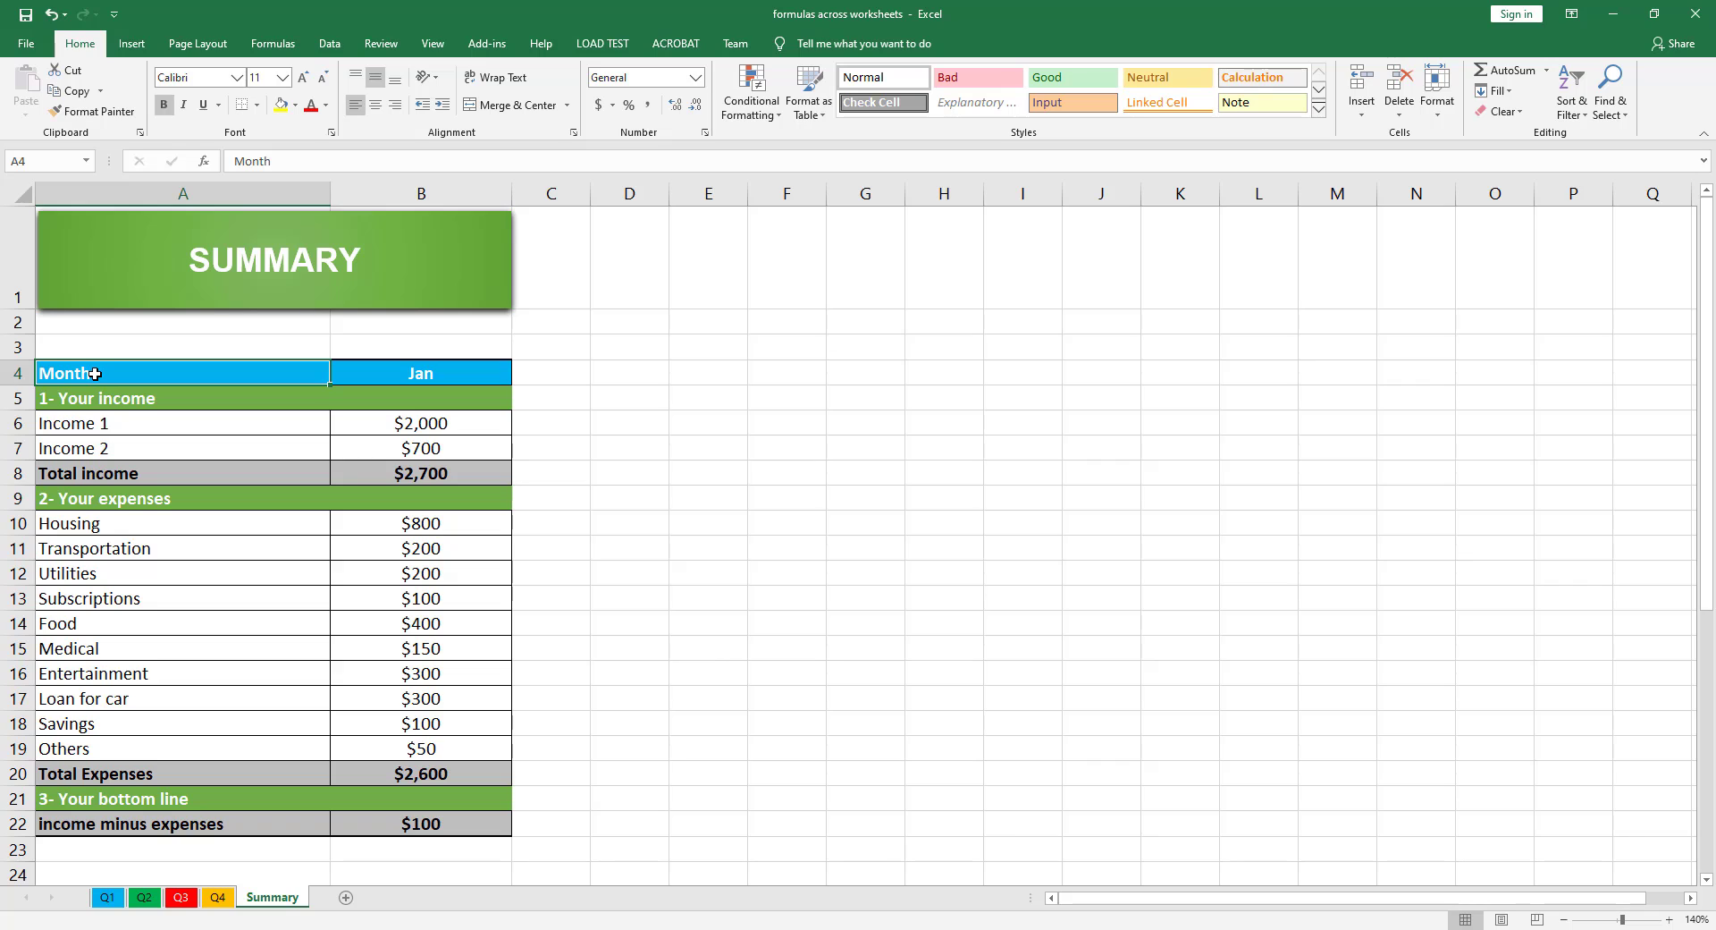
type("Yea")
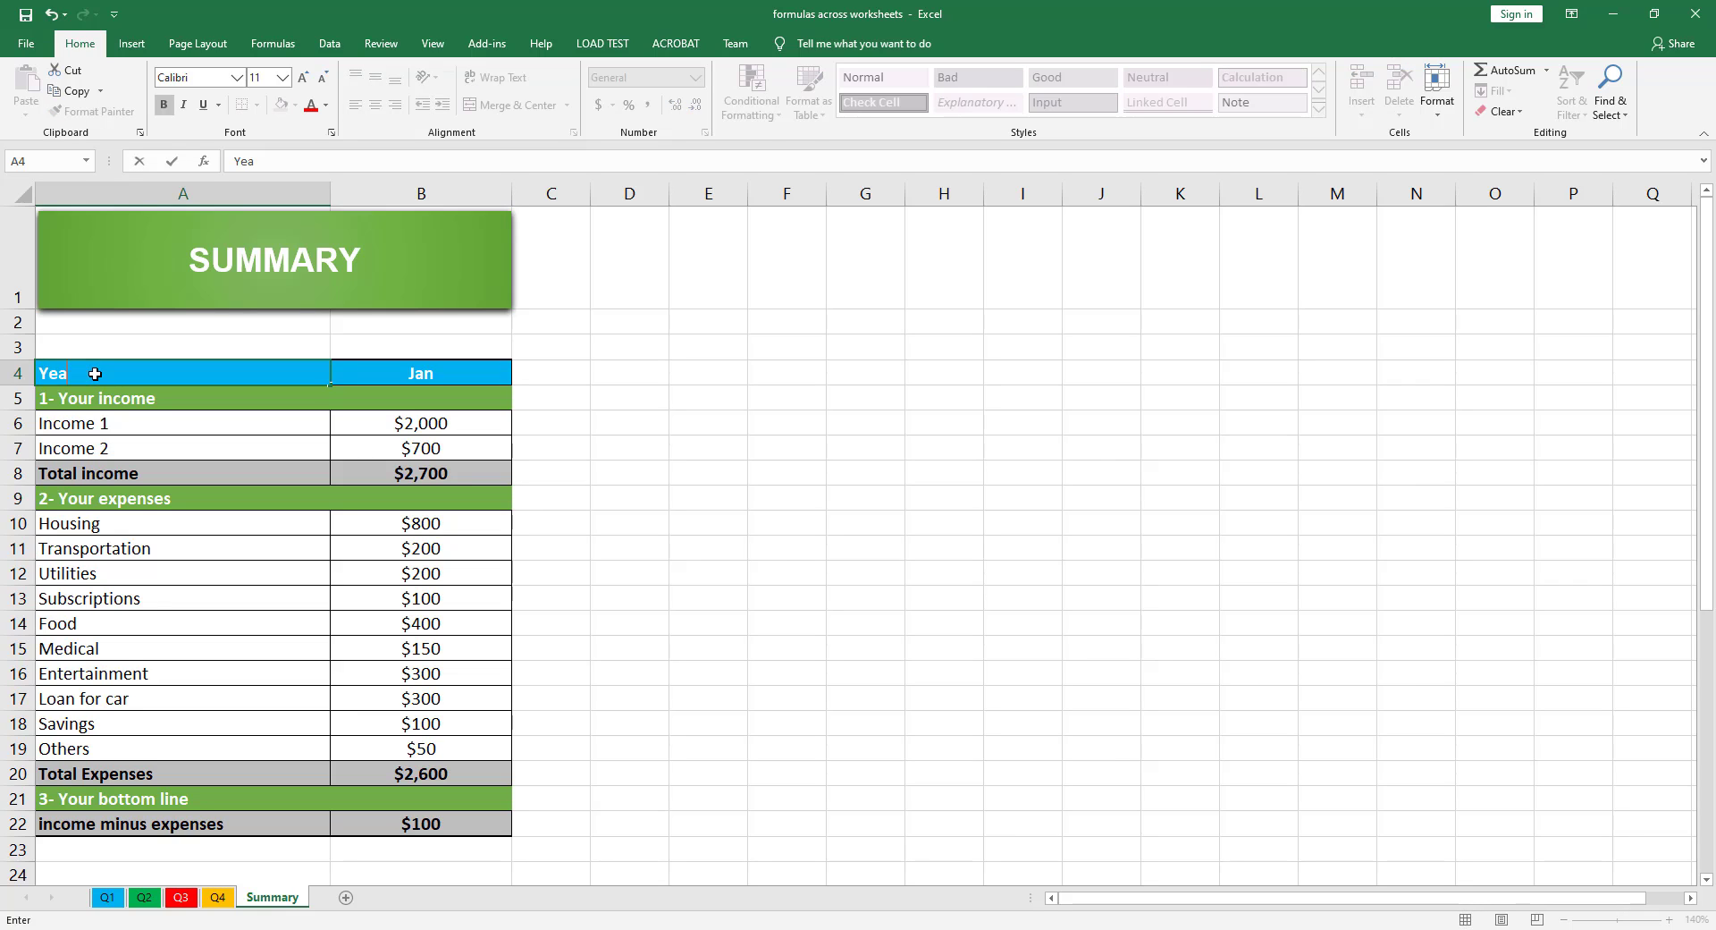
type("r 2020")
key("Tab")
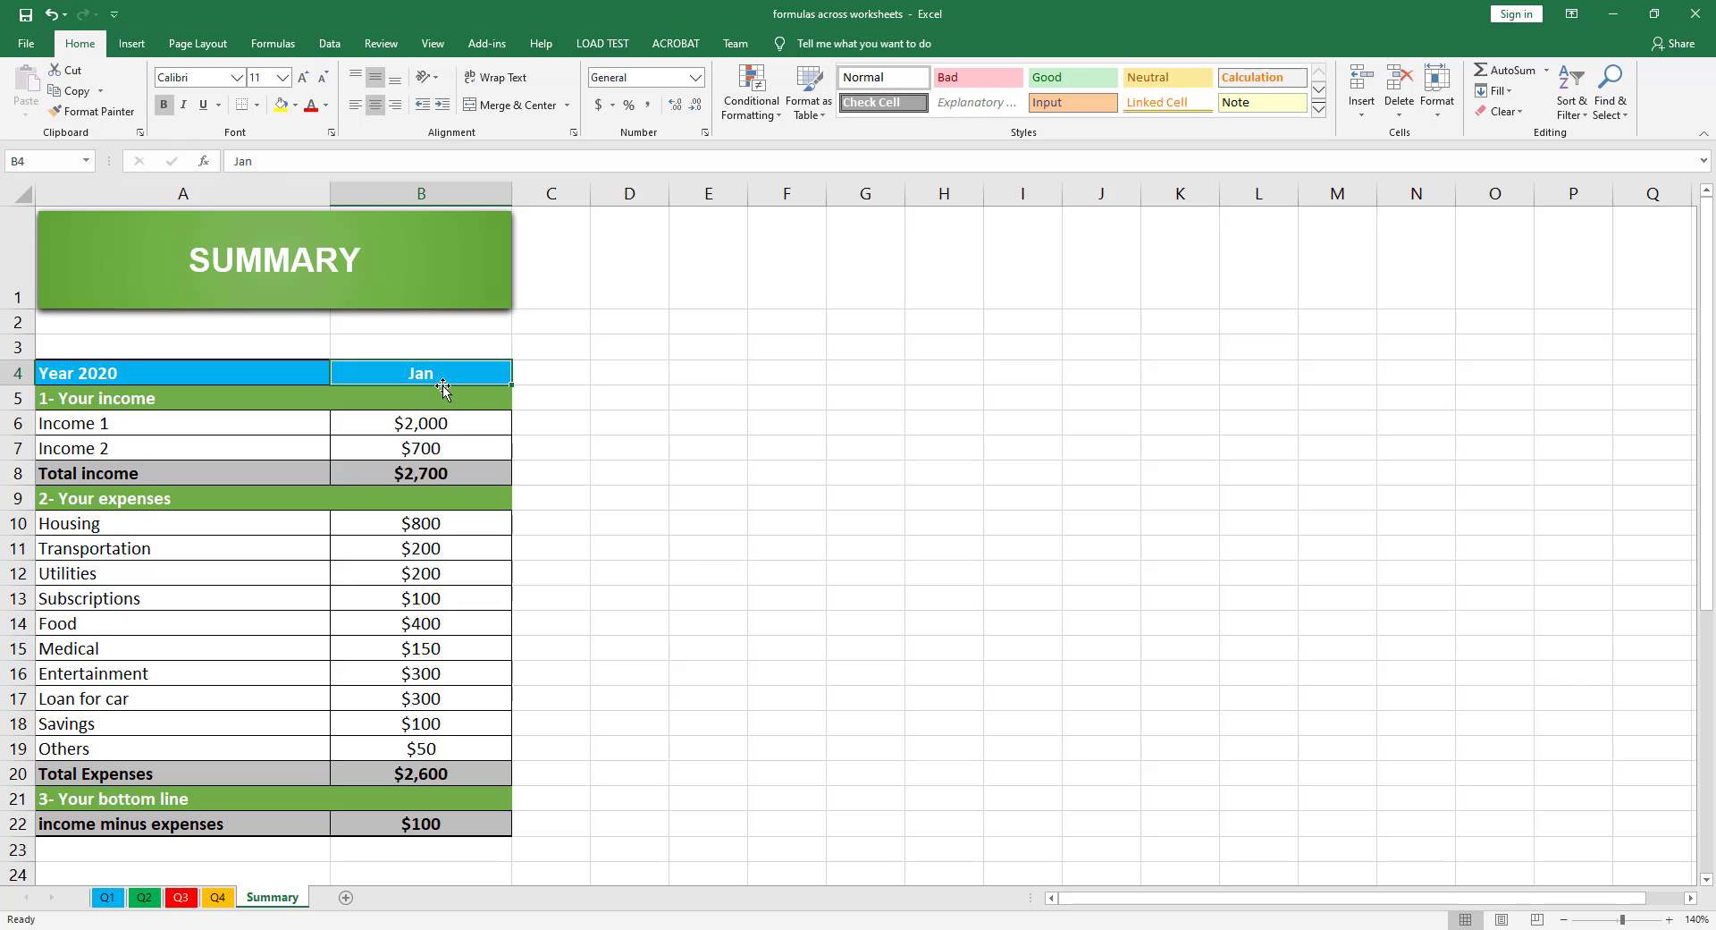
type("Total")
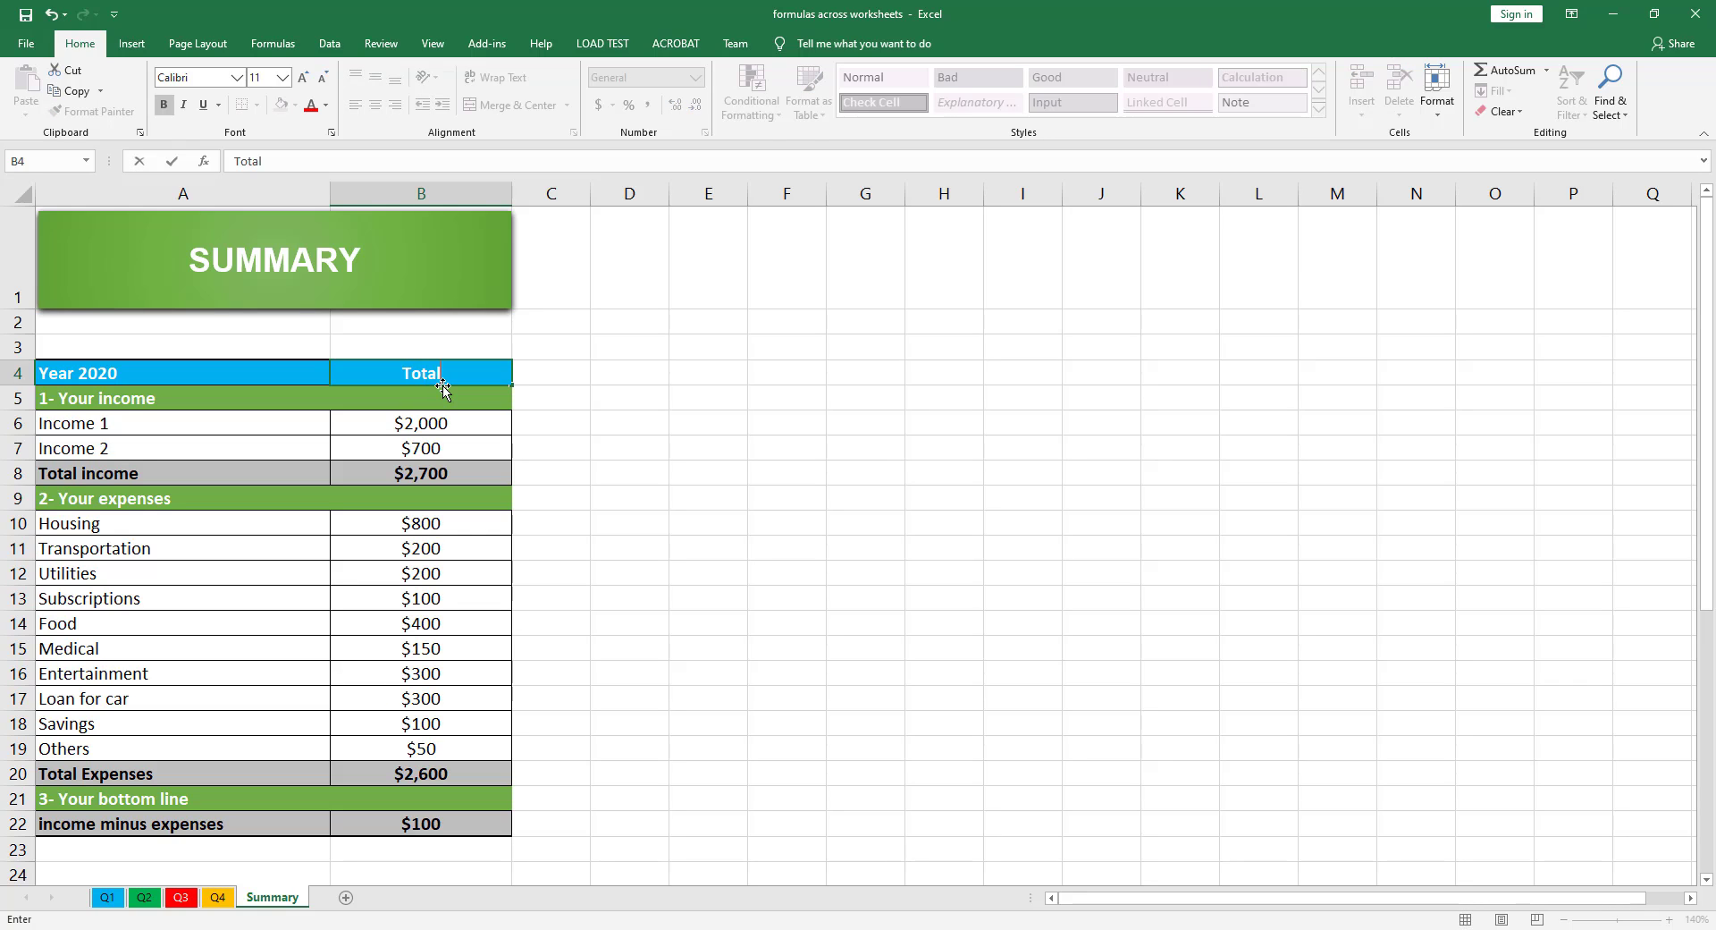
left_click(460, 445)
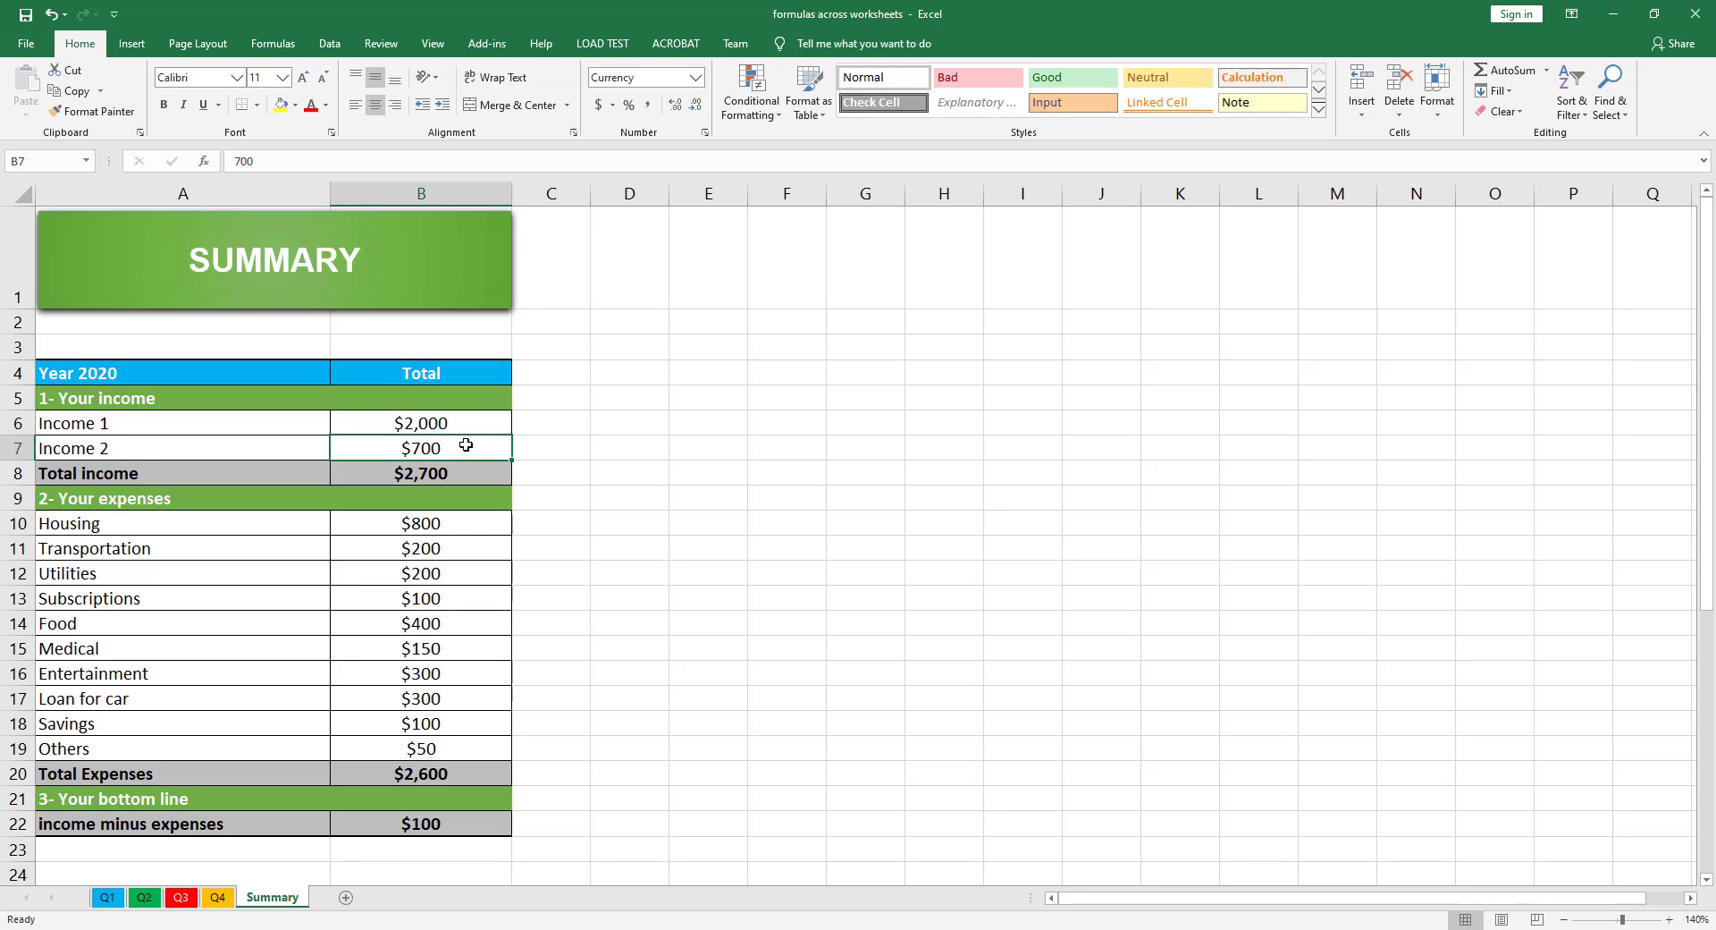
Clear the income amounts in B6:B7 and the expense amounts in B10:B19, keeping the total formulas
left_click_drag(444, 425, 448, 448)
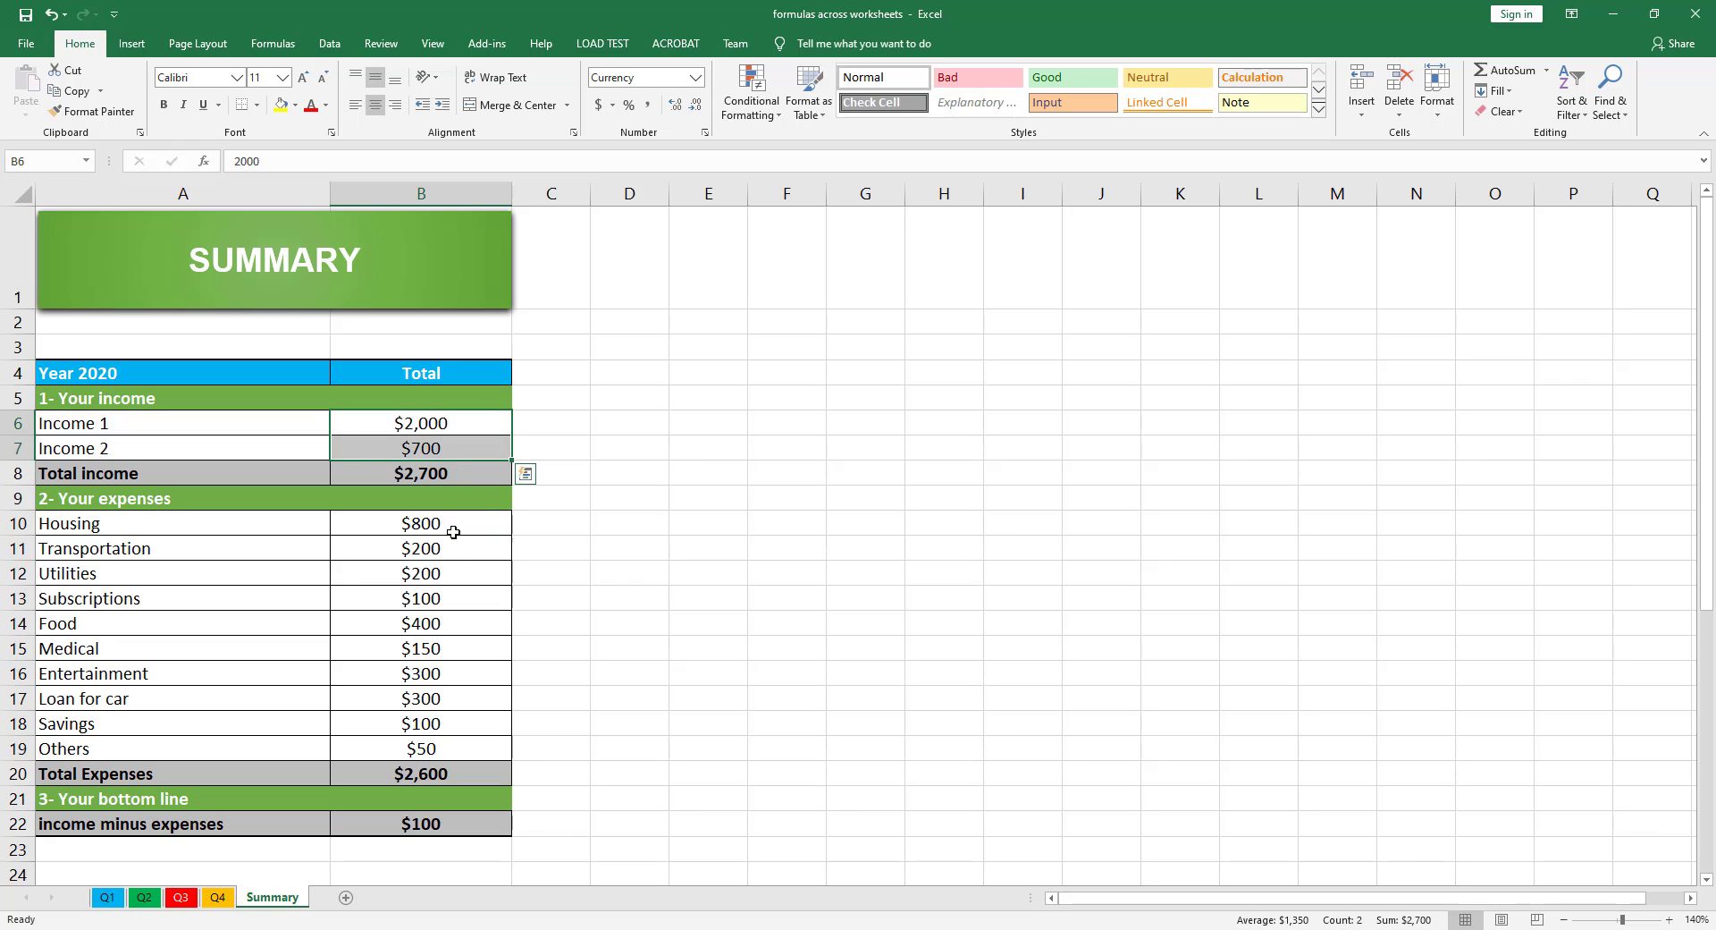
key("Delete")
left_click_drag(451, 532, 430, 748)
key("Delete")
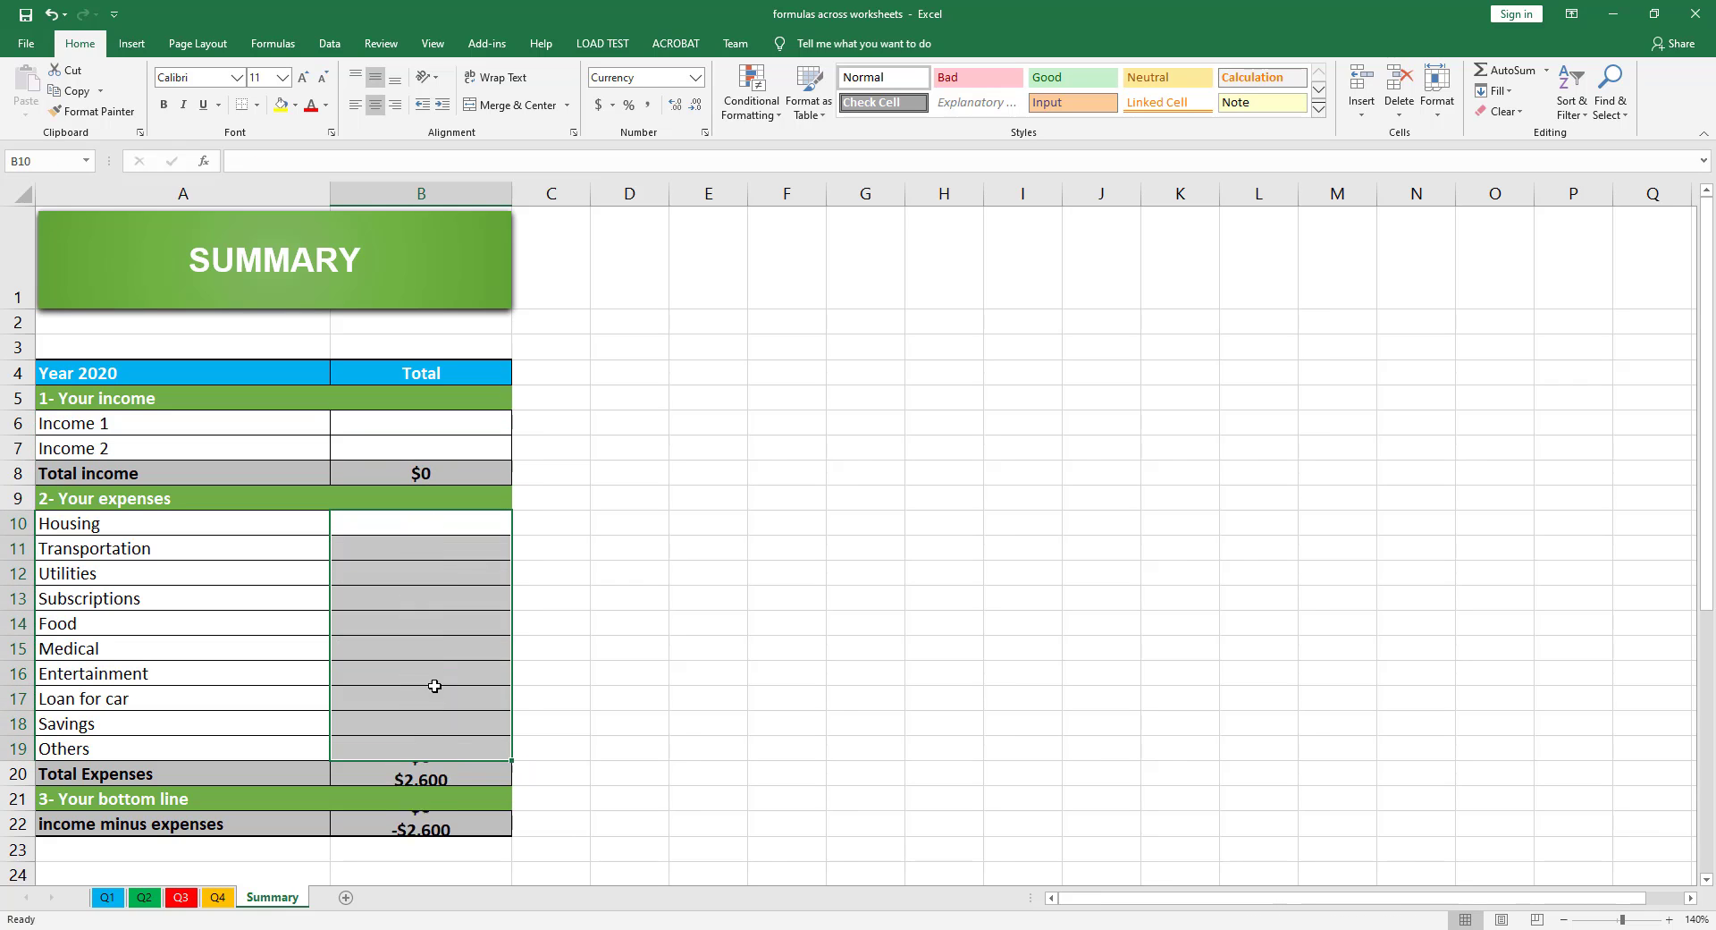
left_click(427, 562)
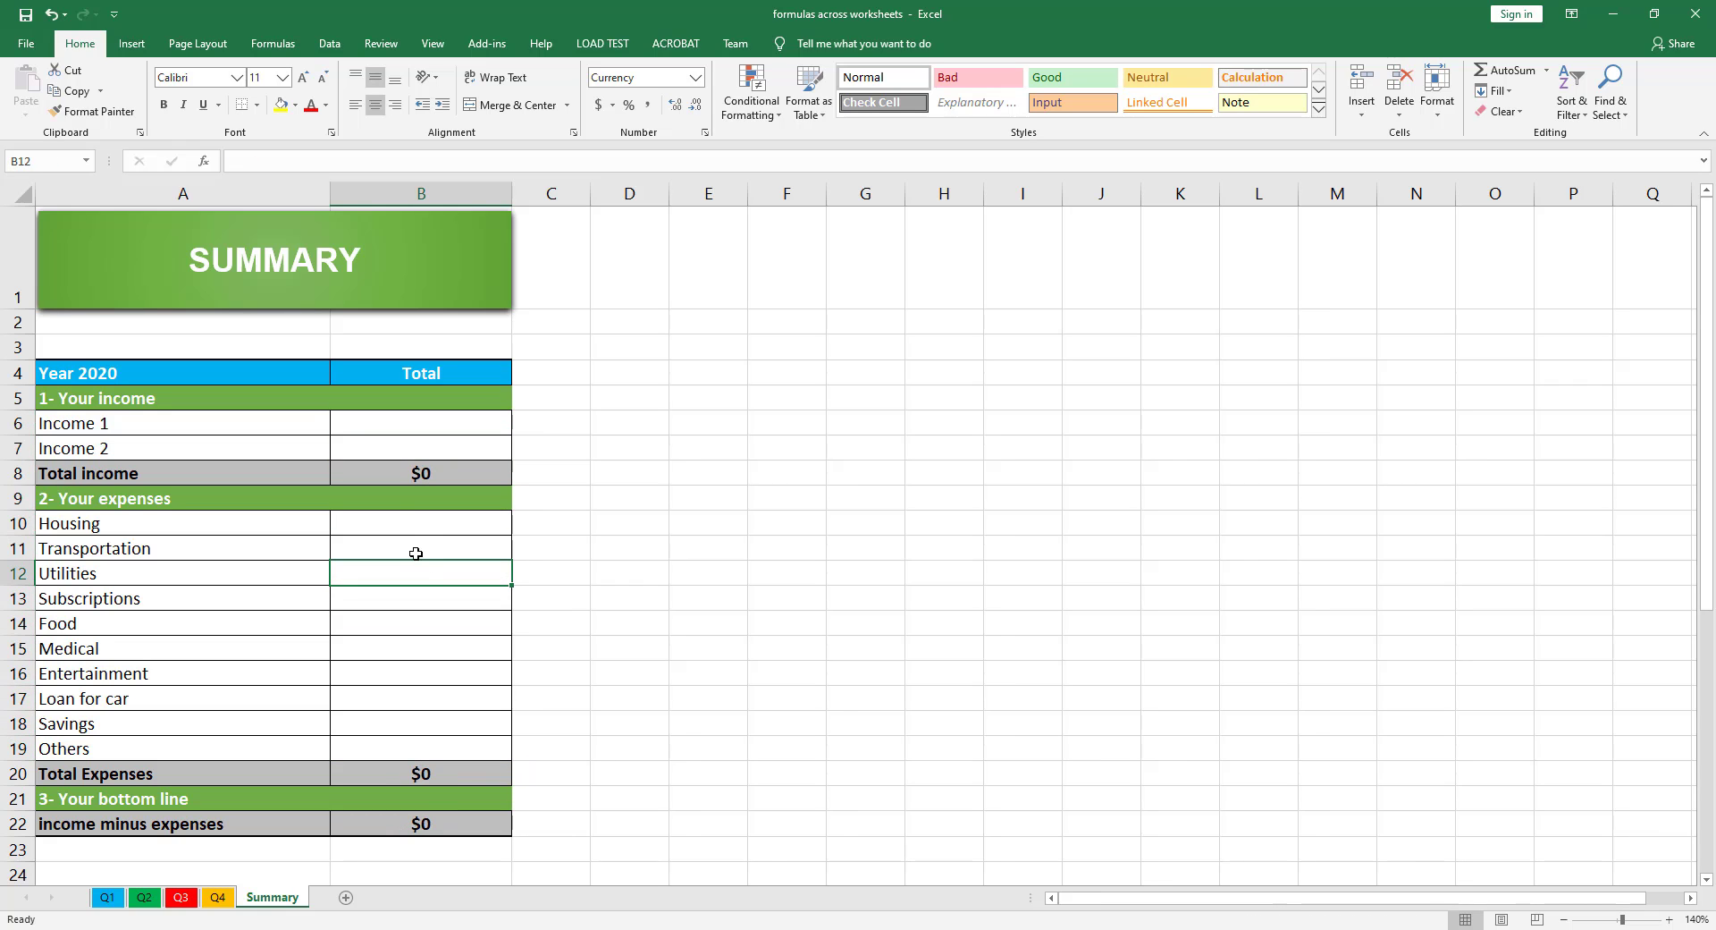
Check the formulas for total income in B8, total expenses in B20 and income minus expenses in B22
left_click(419, 469)
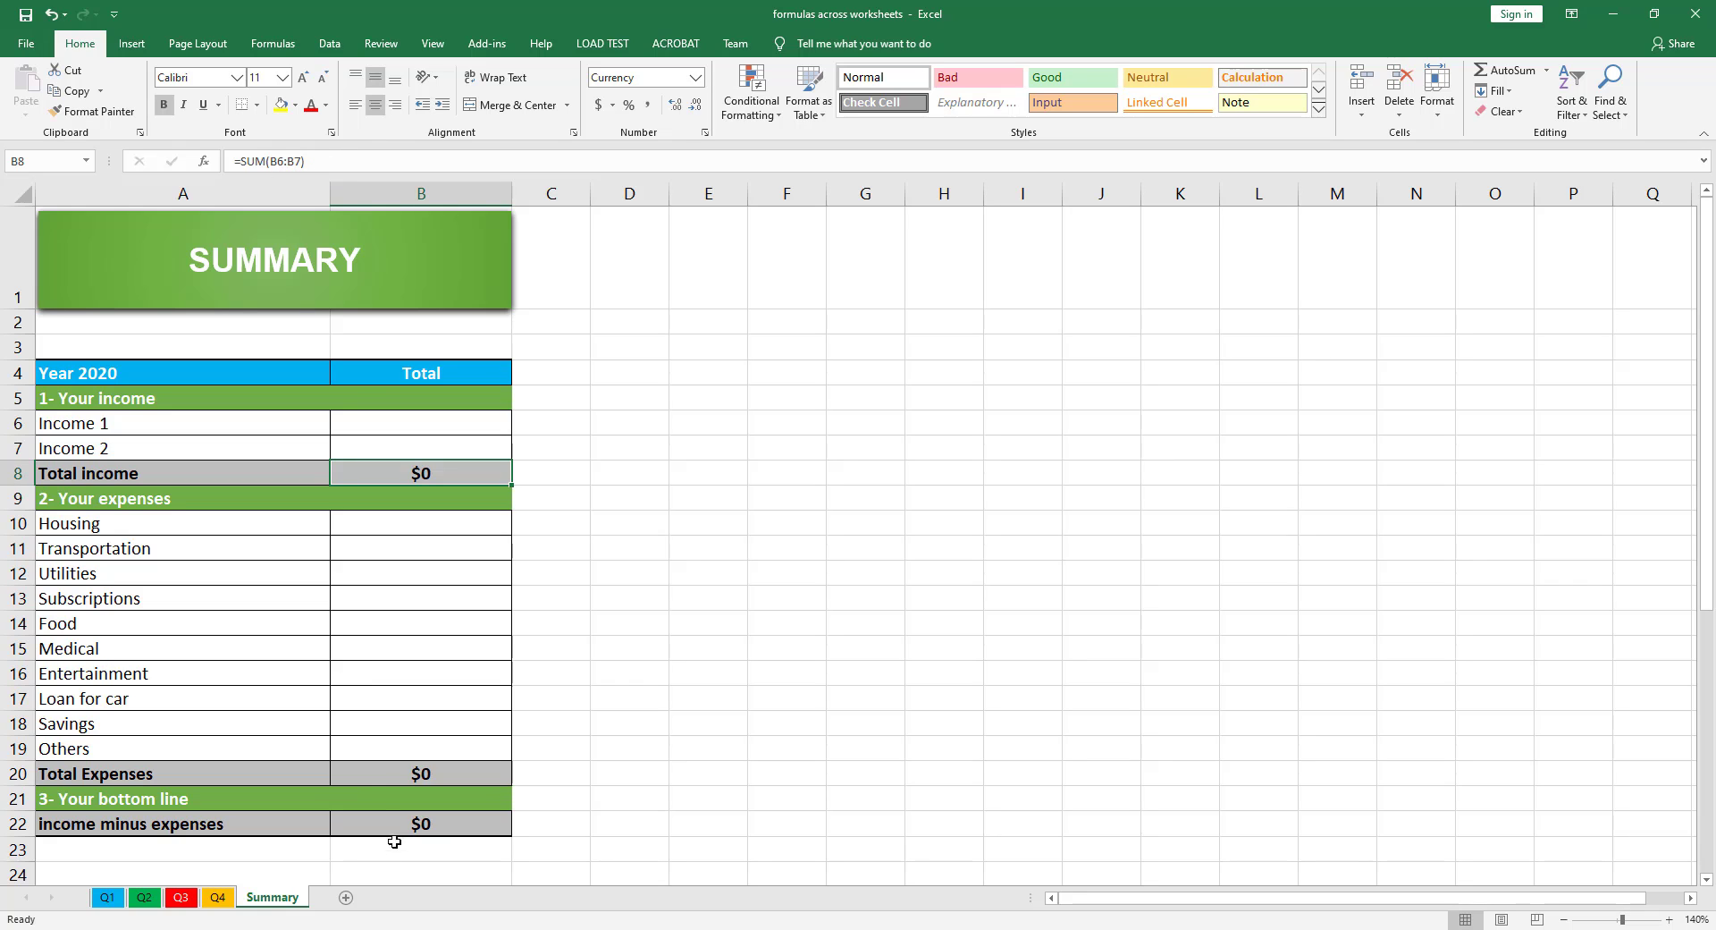
left_click(400, 776)
left_click(386, 826)
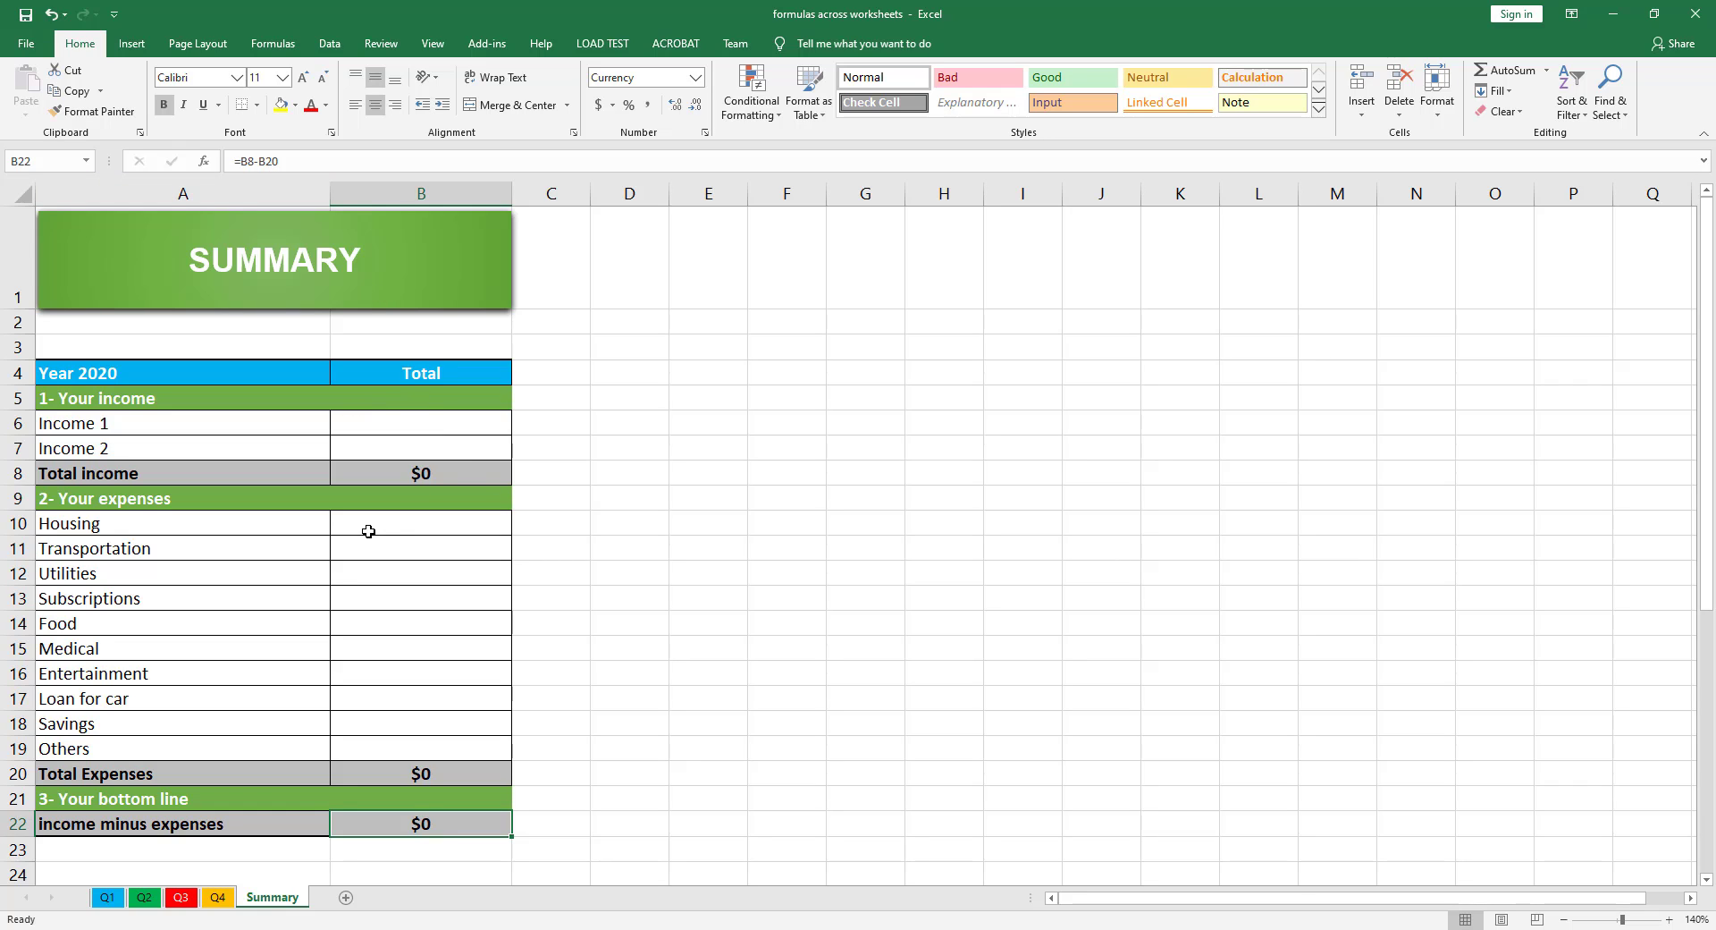
Enter ='Q1'!E6+'Q2'!E6+'Q3'!E6+'Q4'!E6 in B6 to add the Income 1 totals of the four quarterly sheets
left_click(411, 550)
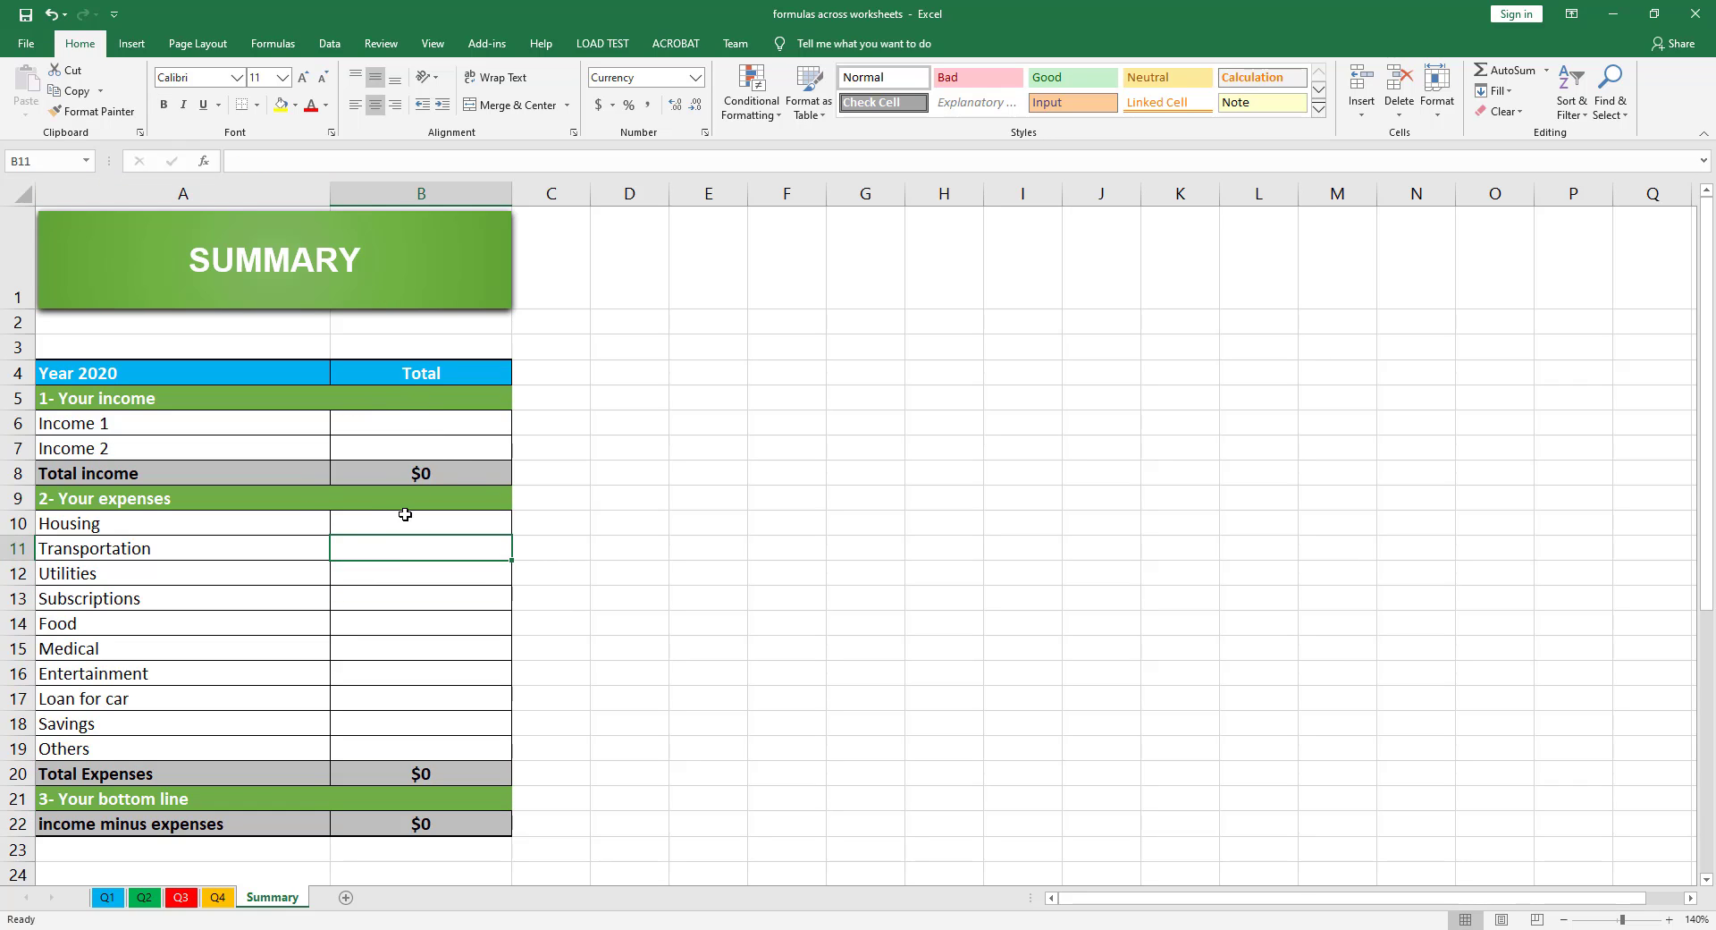
left_click(395, 425)
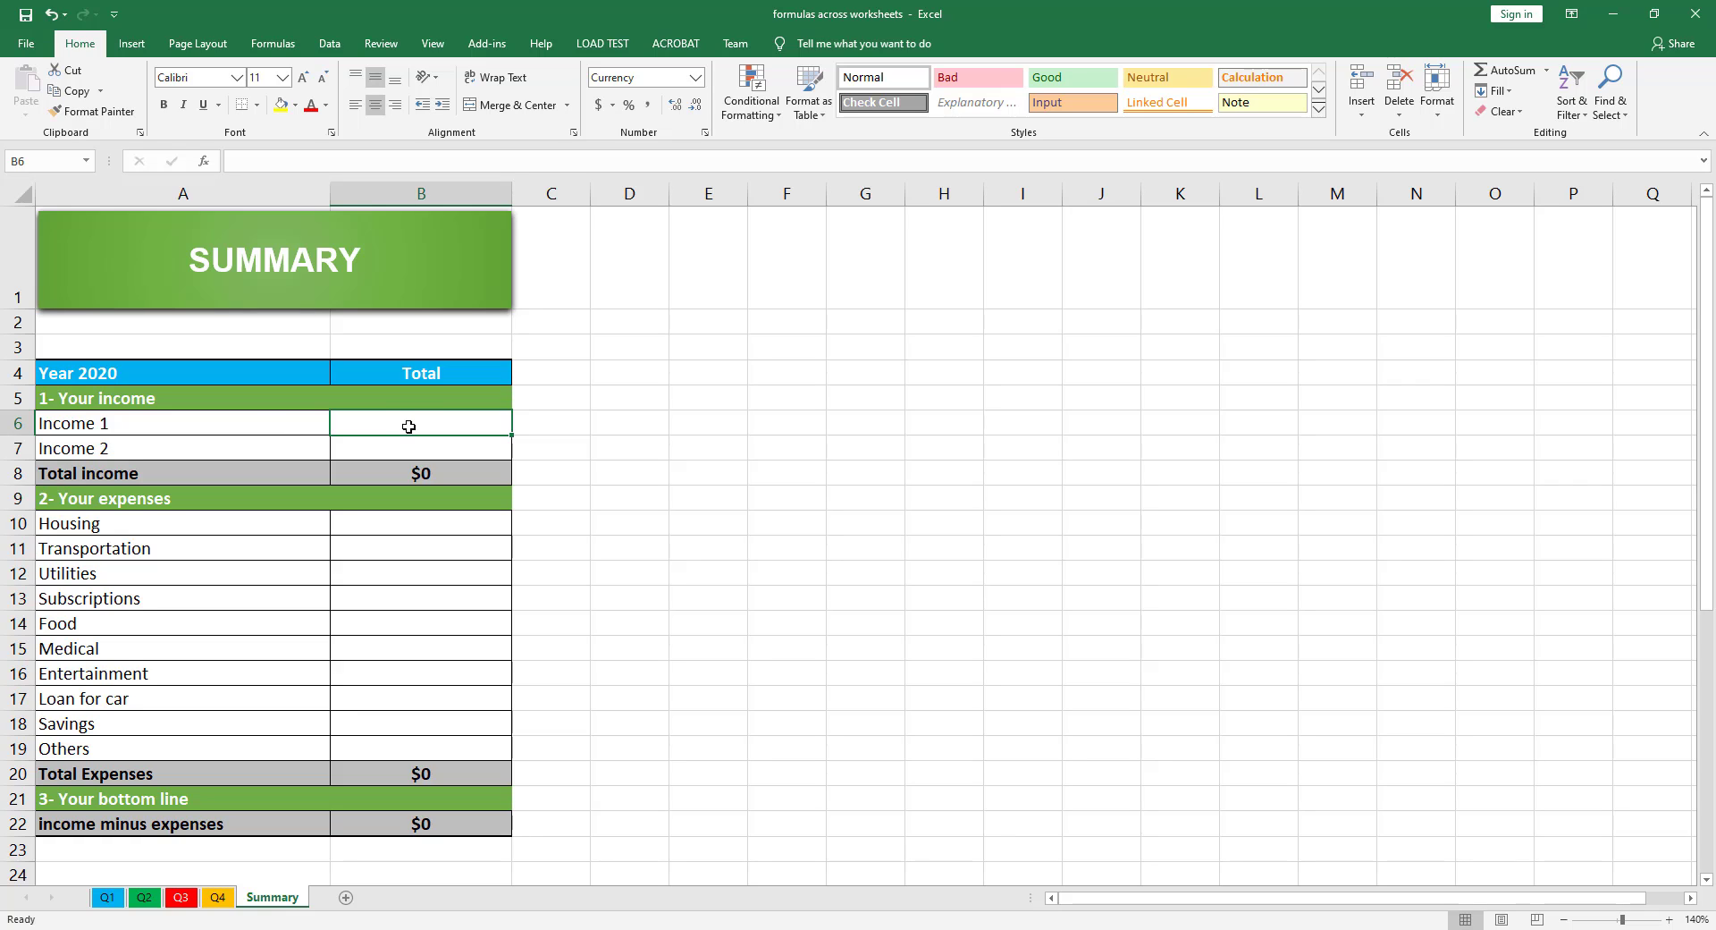
type("=")
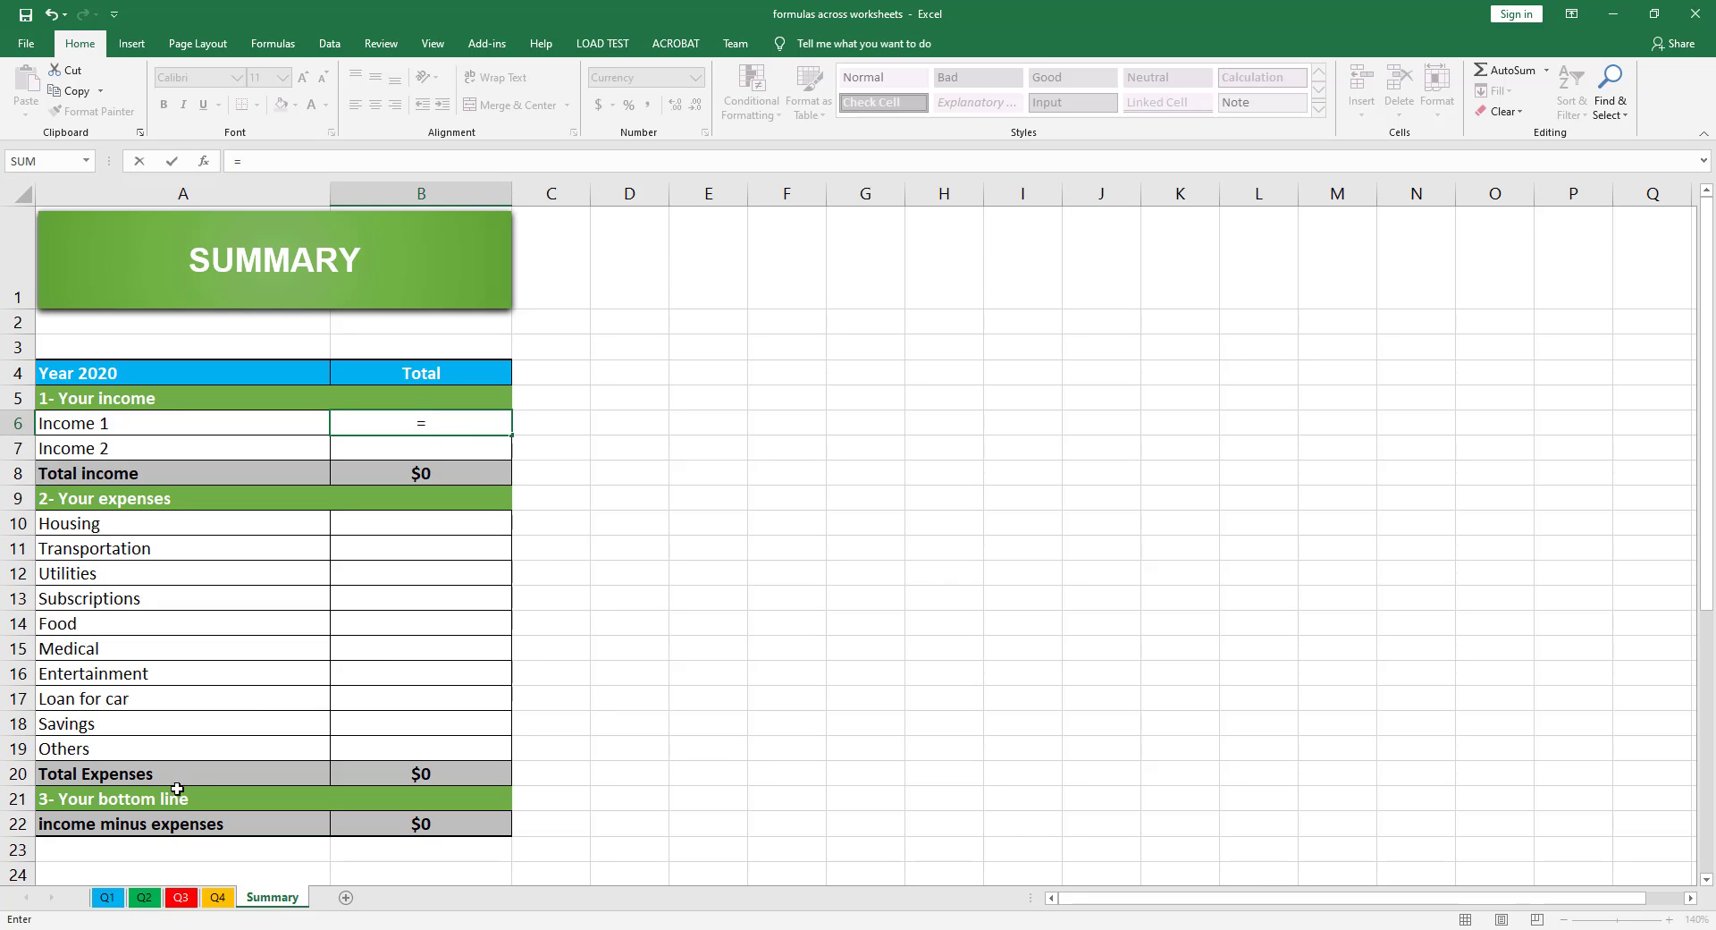
left_click(108, 899)
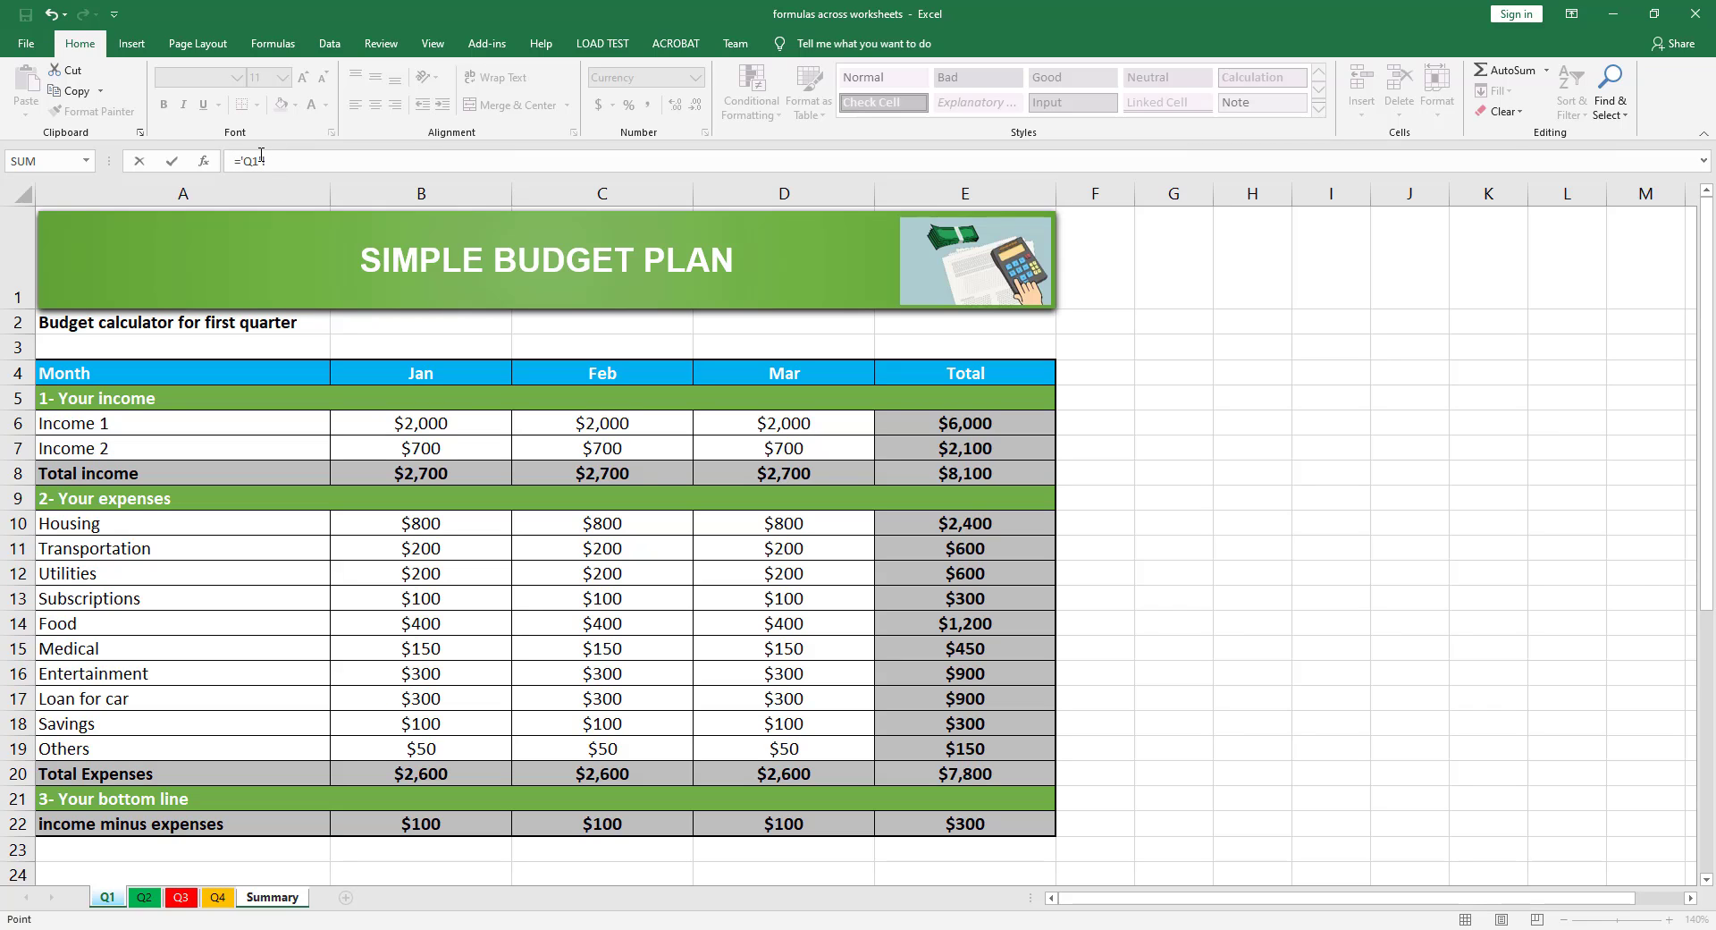
left_click(956, 424)
left_click(137, 897)
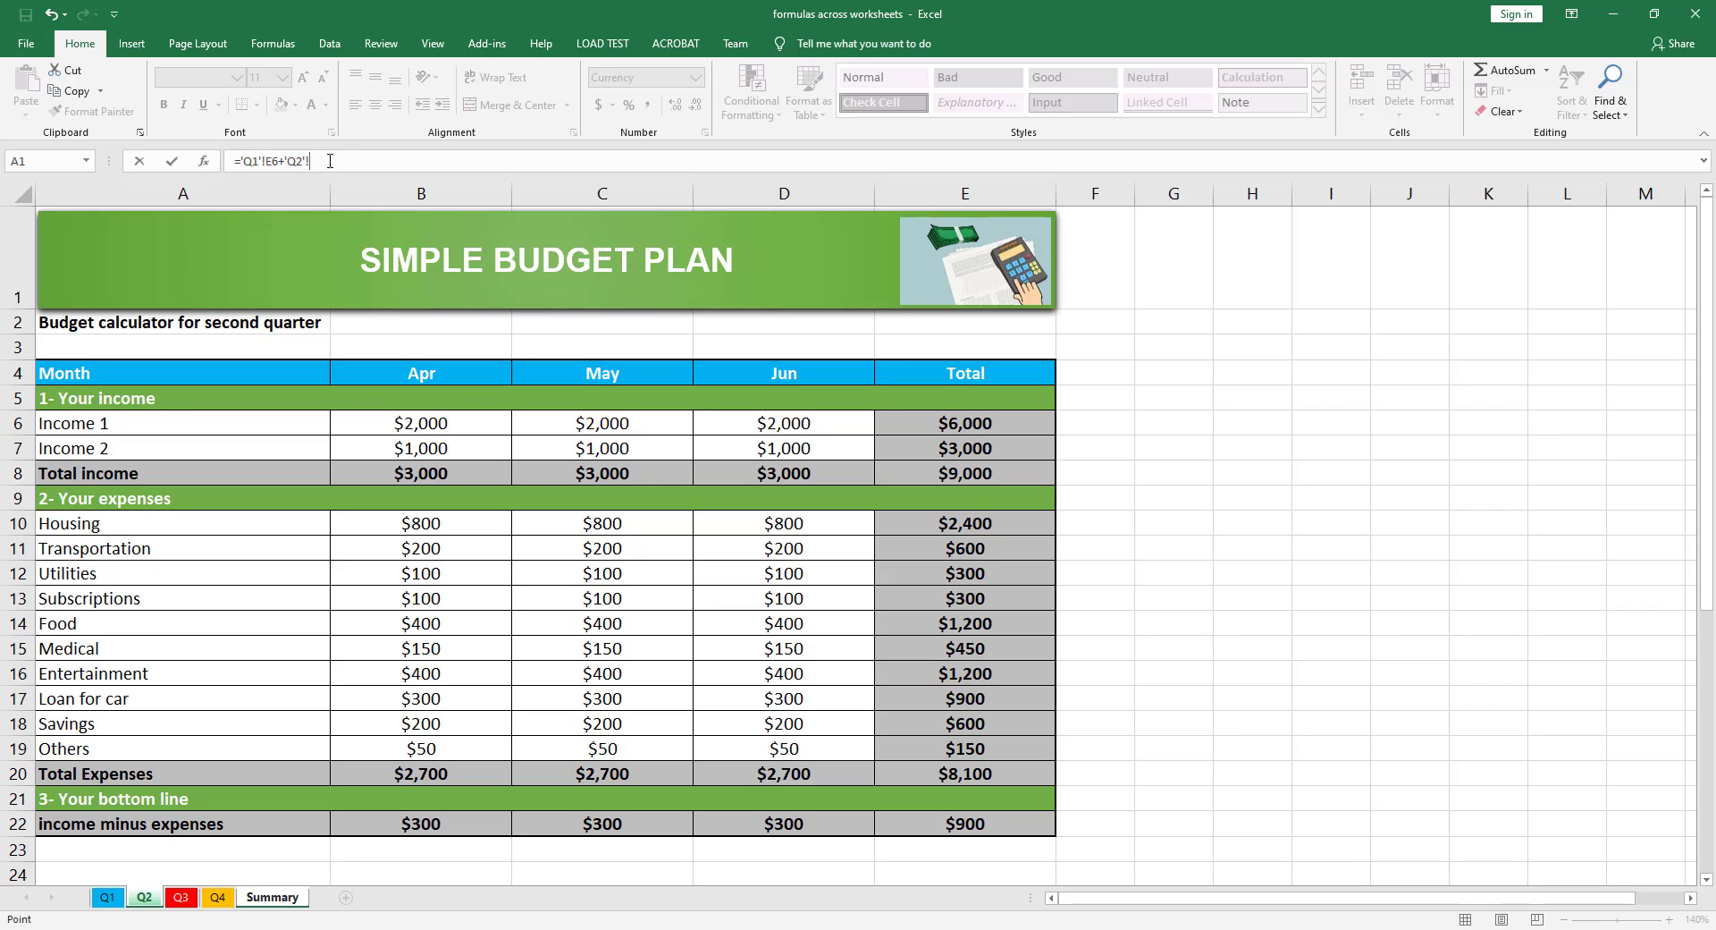
left_click(978, 424)
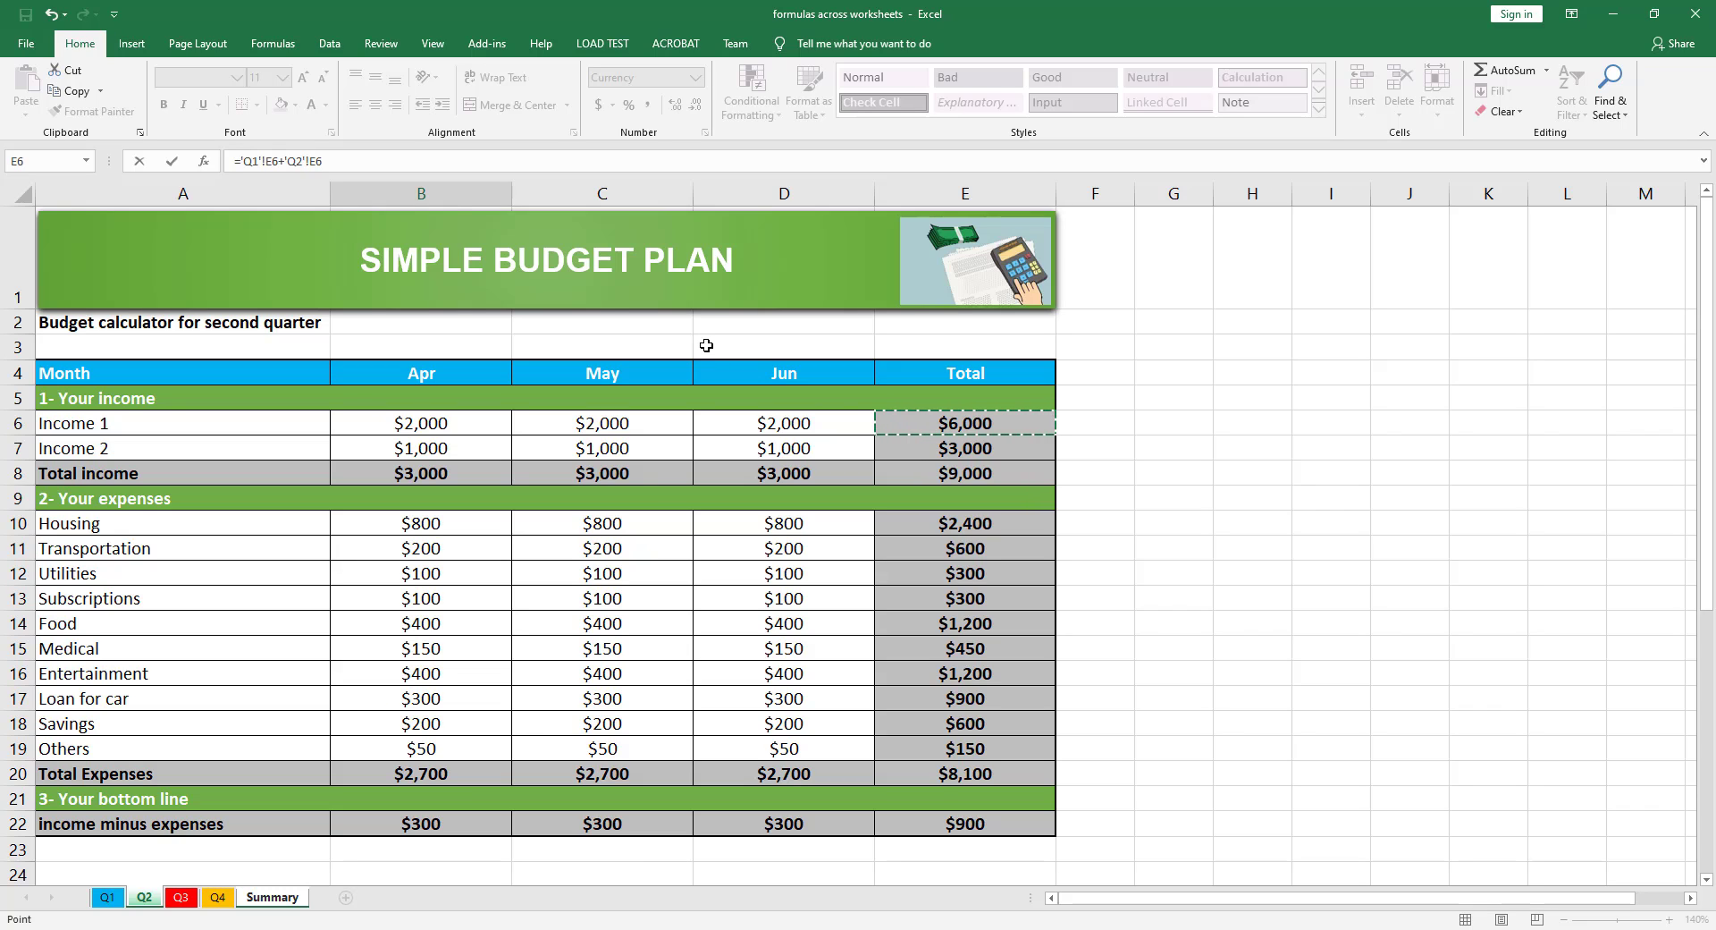
type("+")
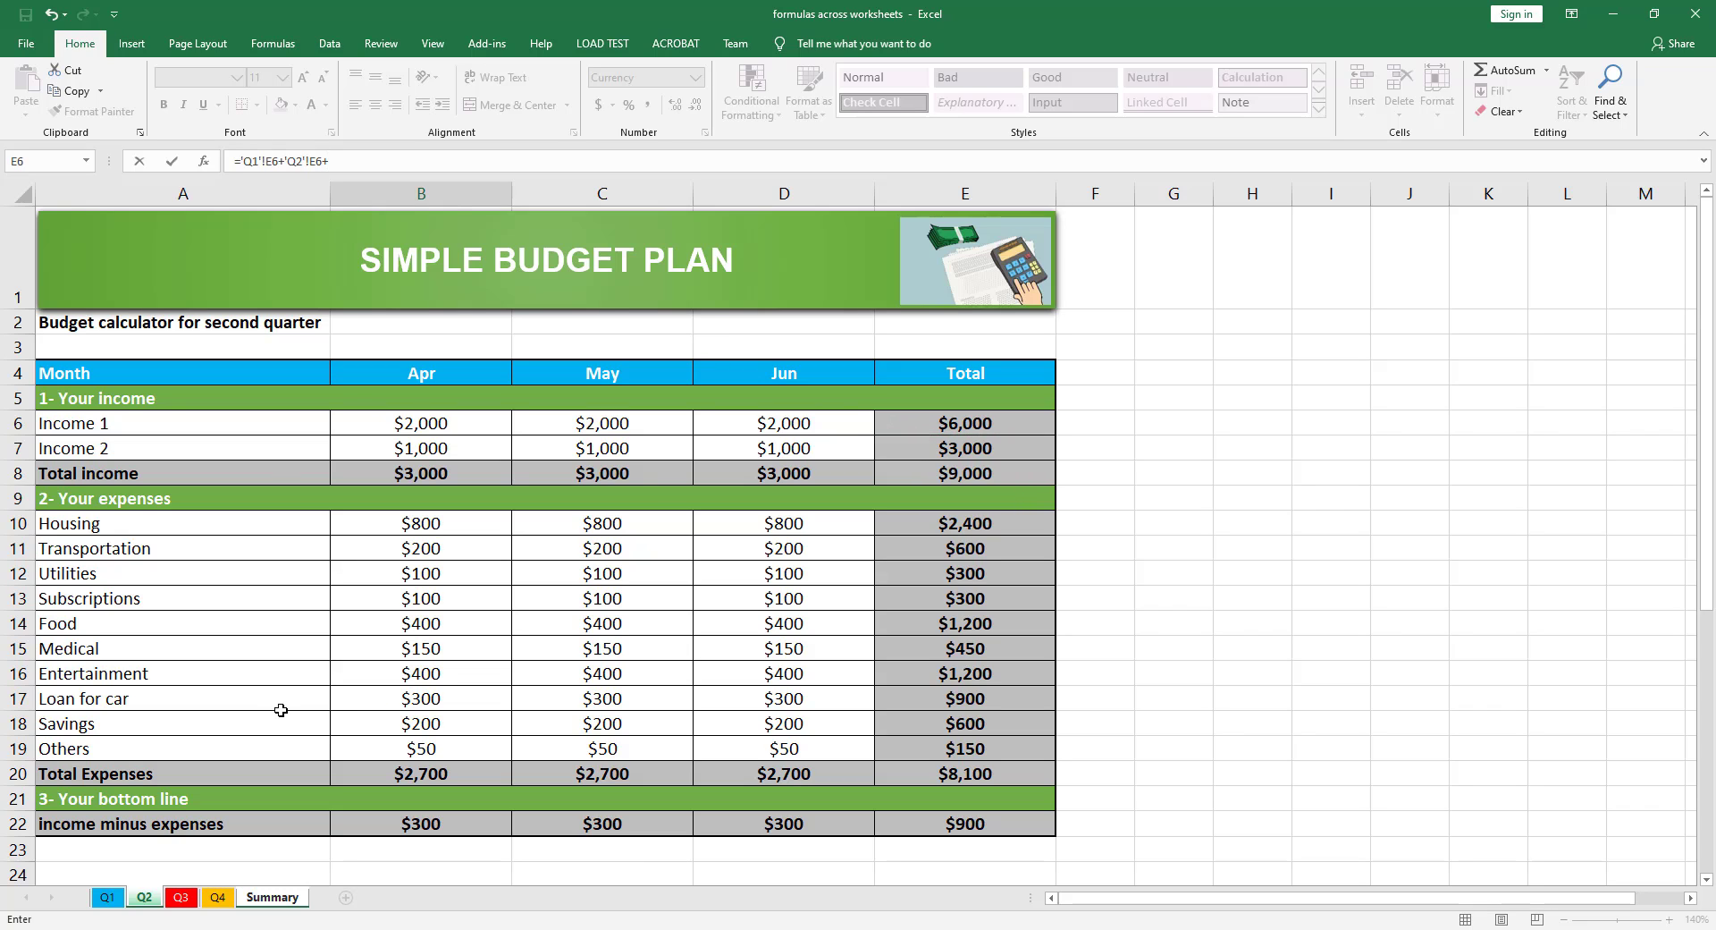
left_click(178, 898)
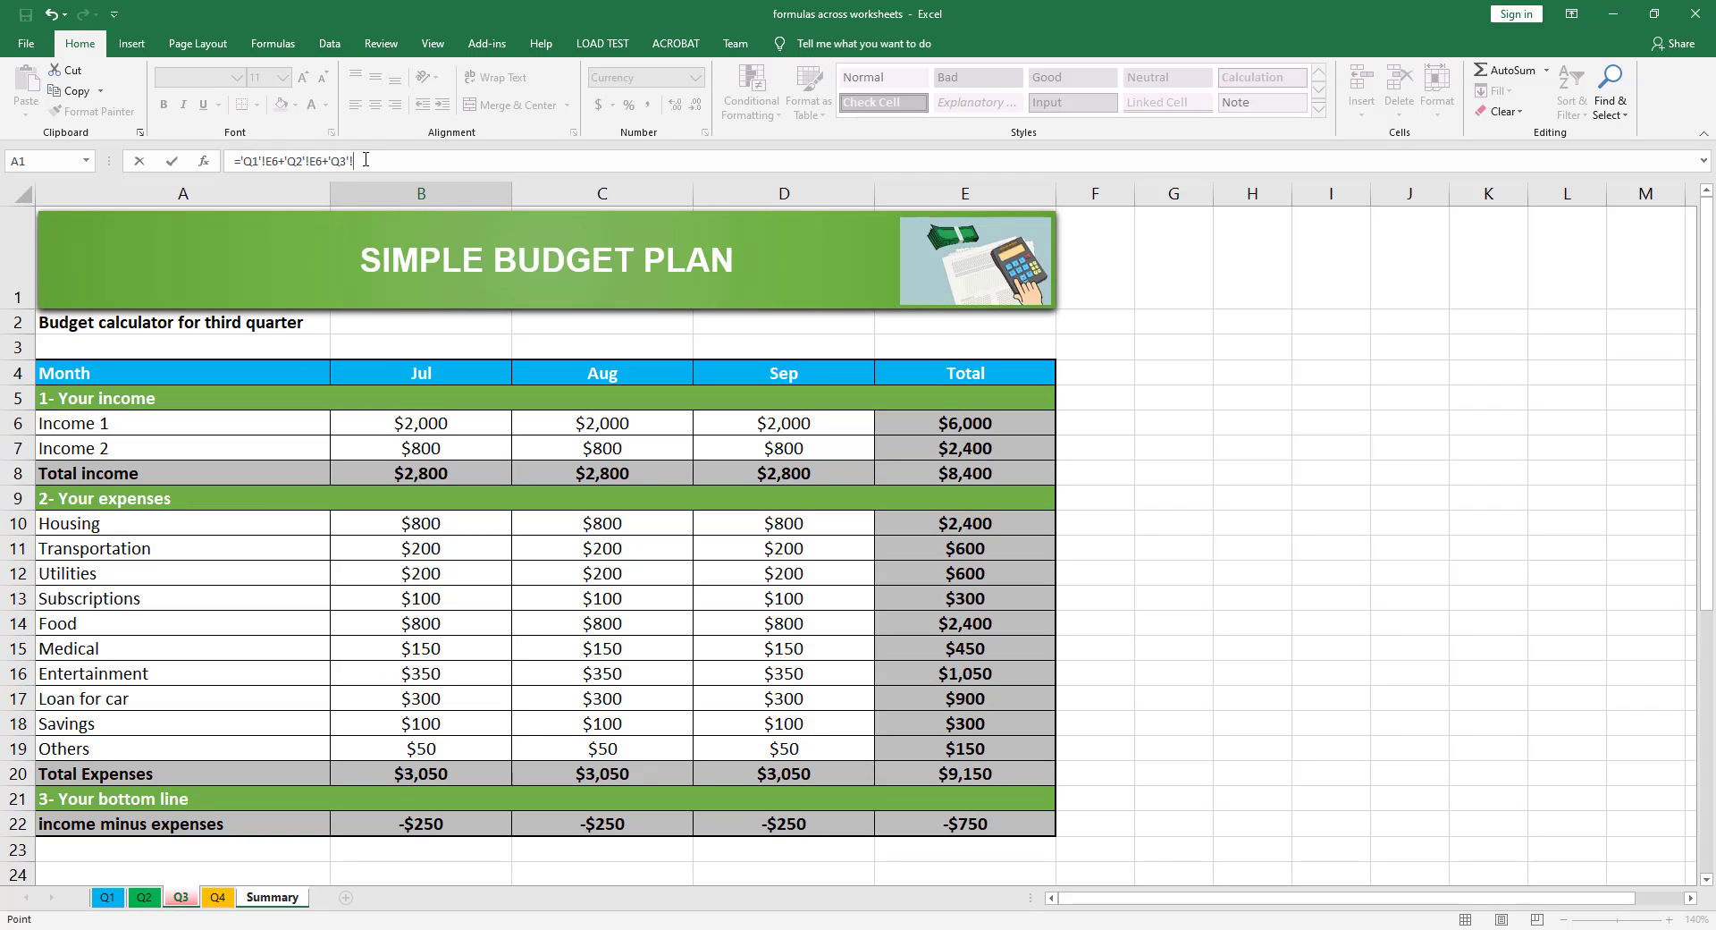
left_click(983, 425)
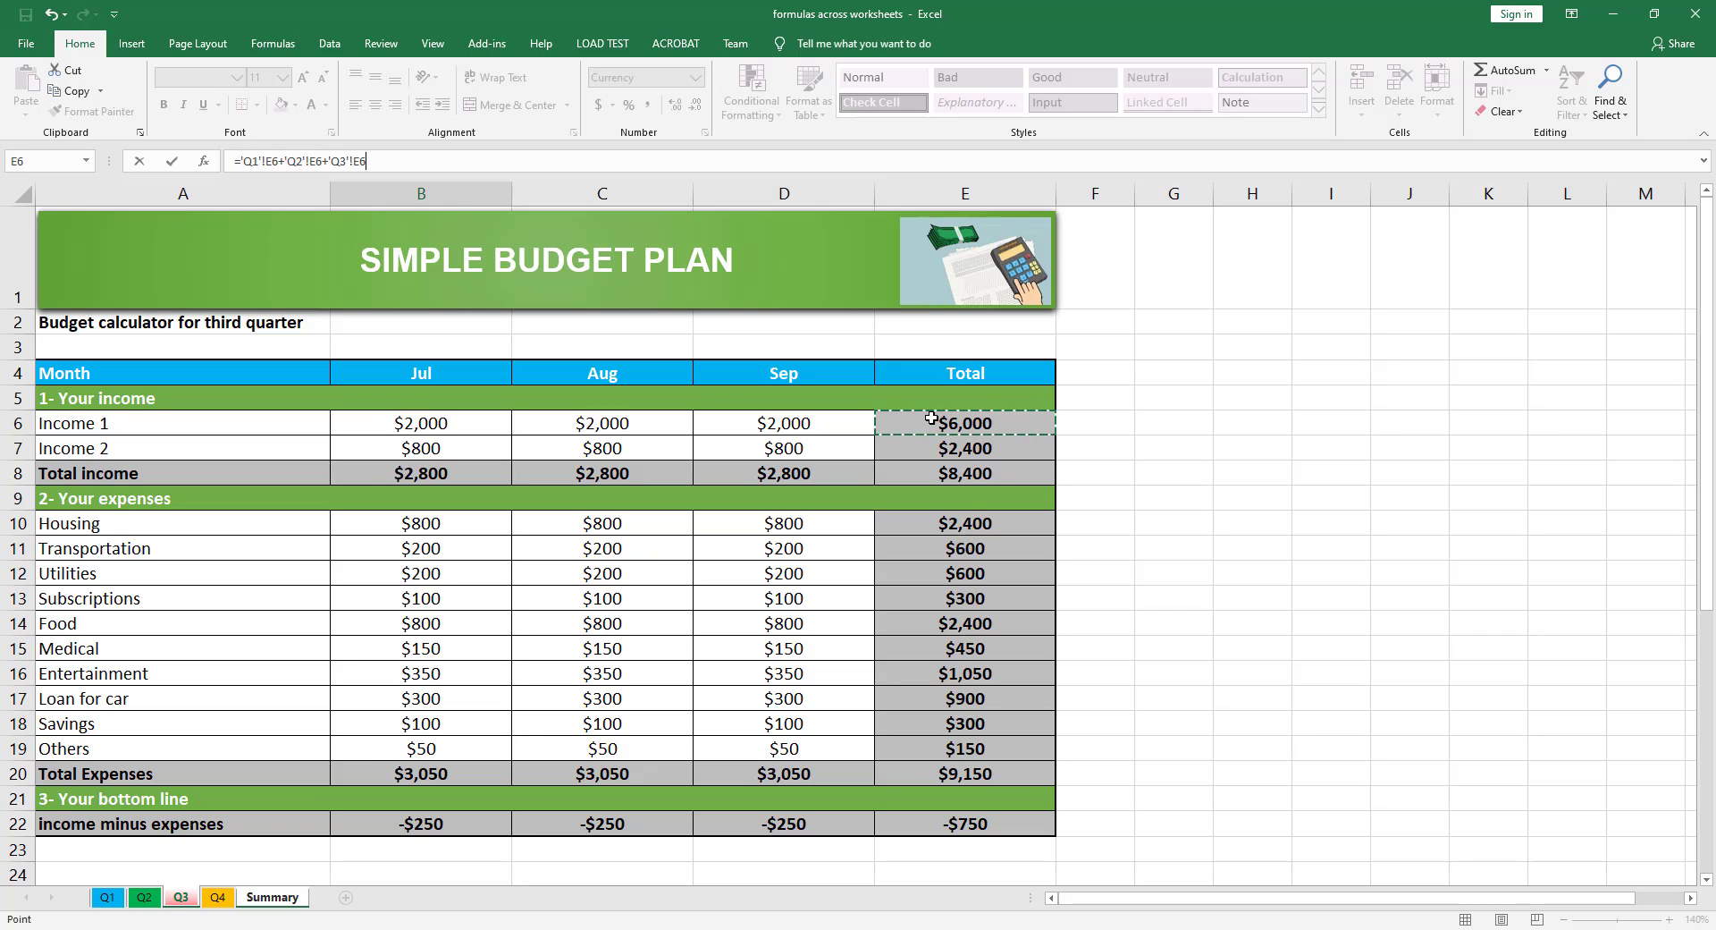
type("+")
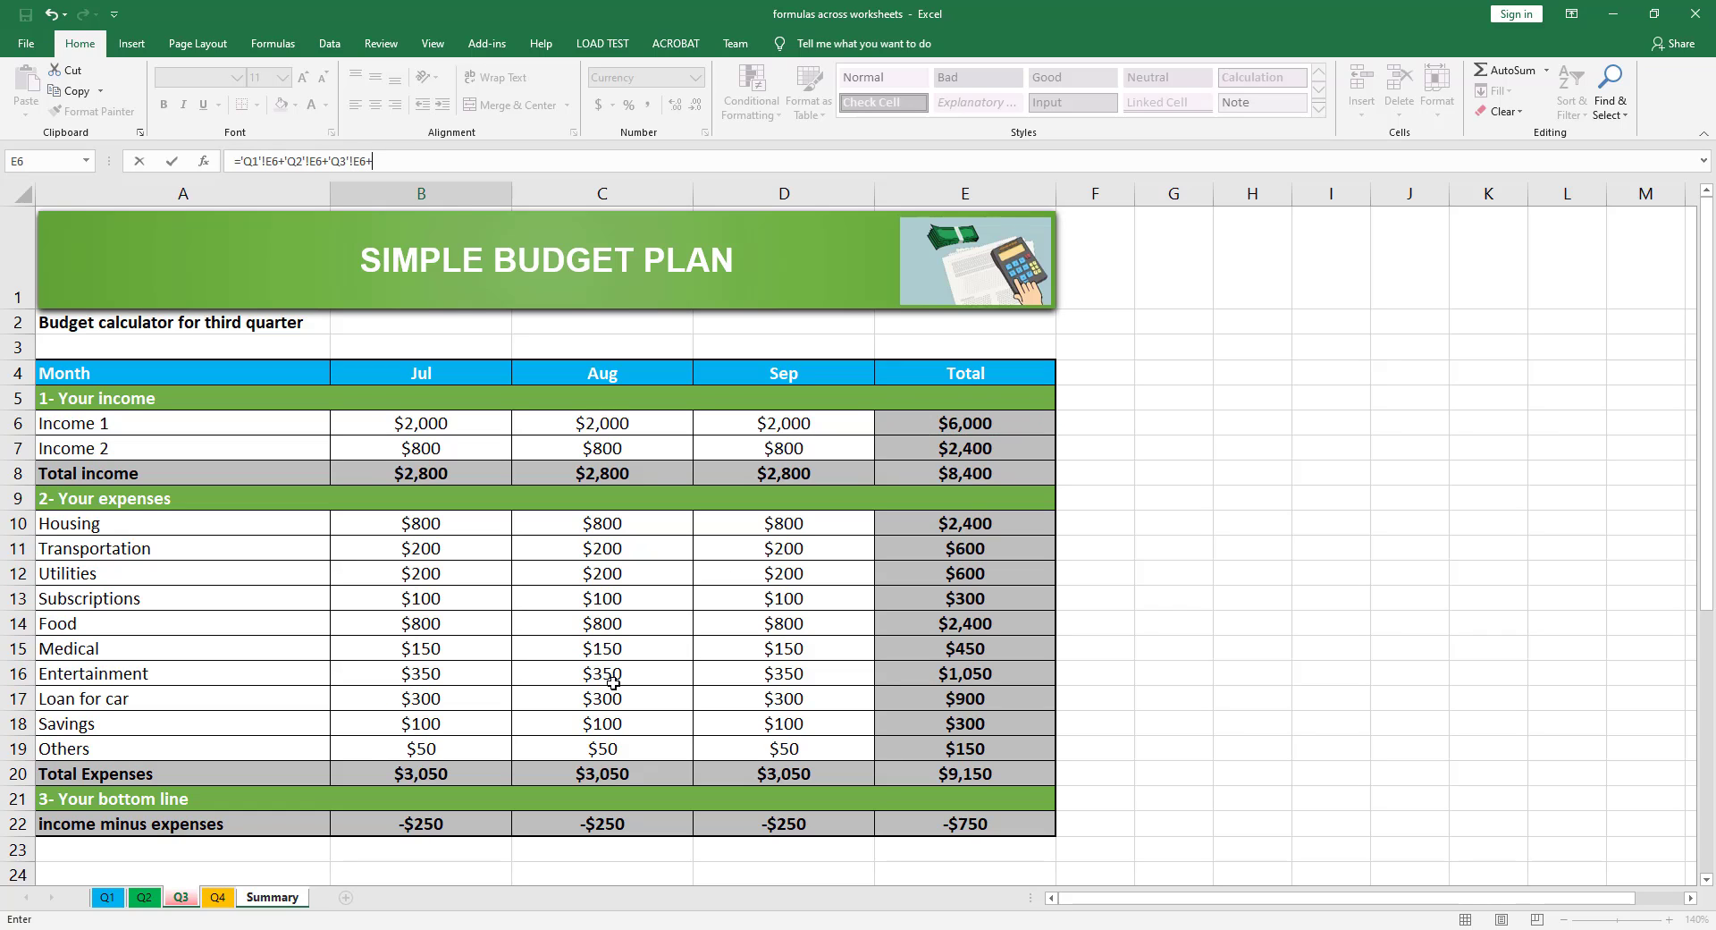
left_click(217, 897)
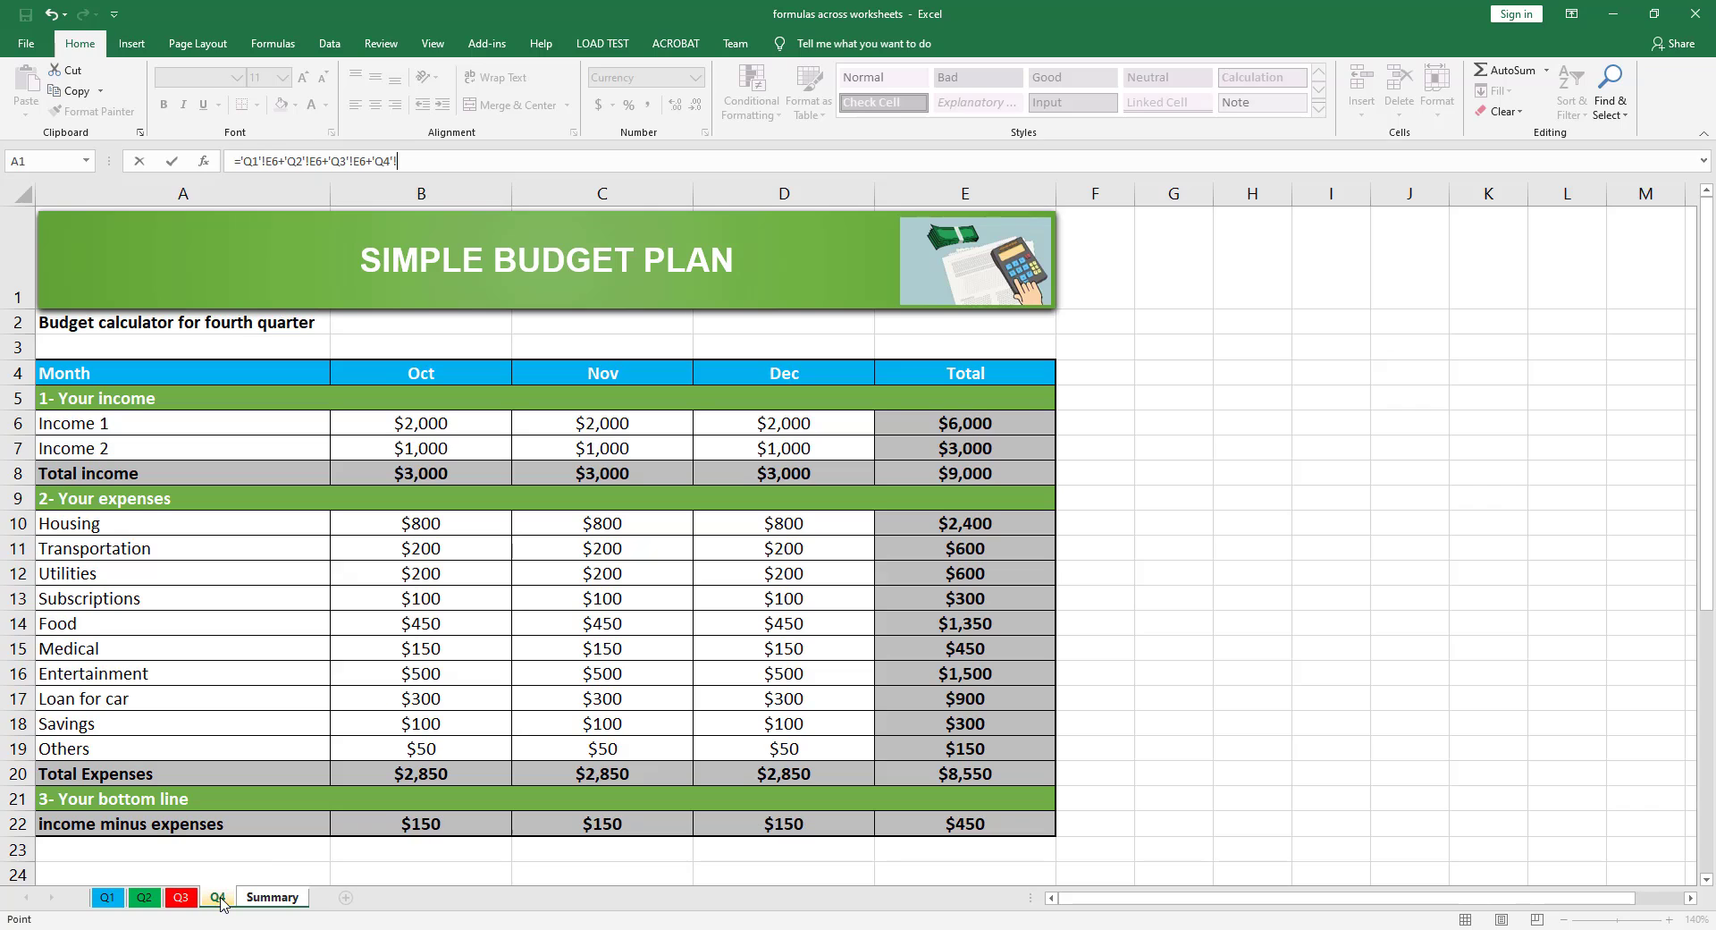
left_click(968, 422)
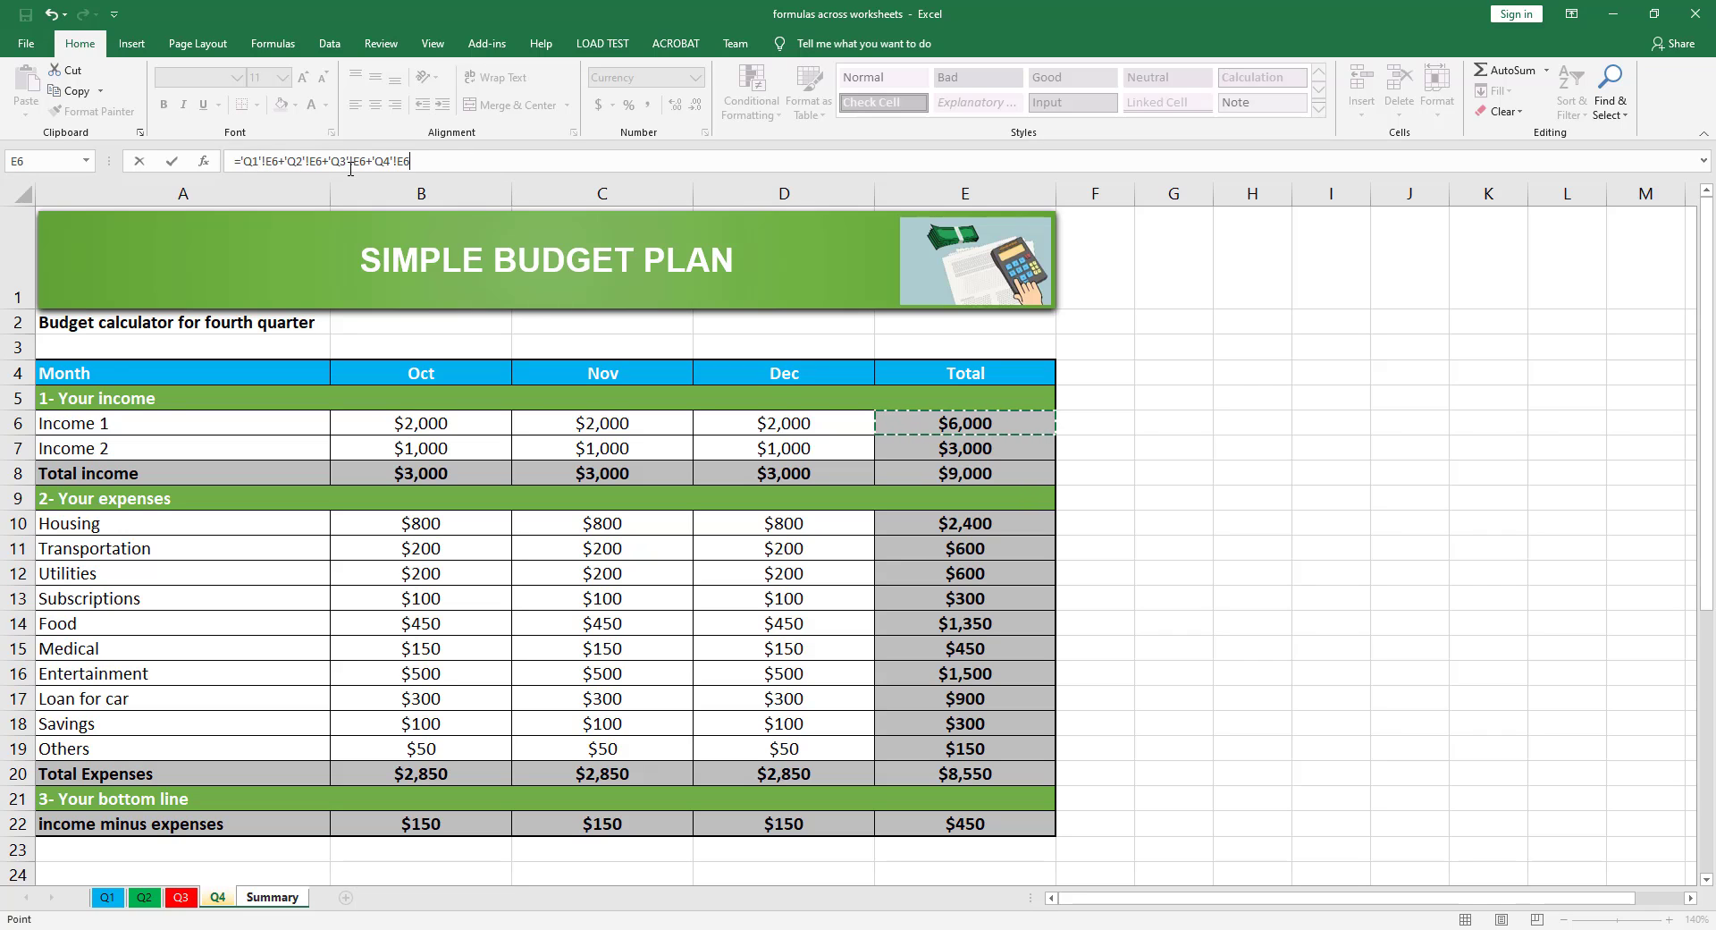
key("Return")
Fill the Income 1 formula from B6 down to B7, and copy B7's formula to the Housing total in B10
left_click(438, 423)
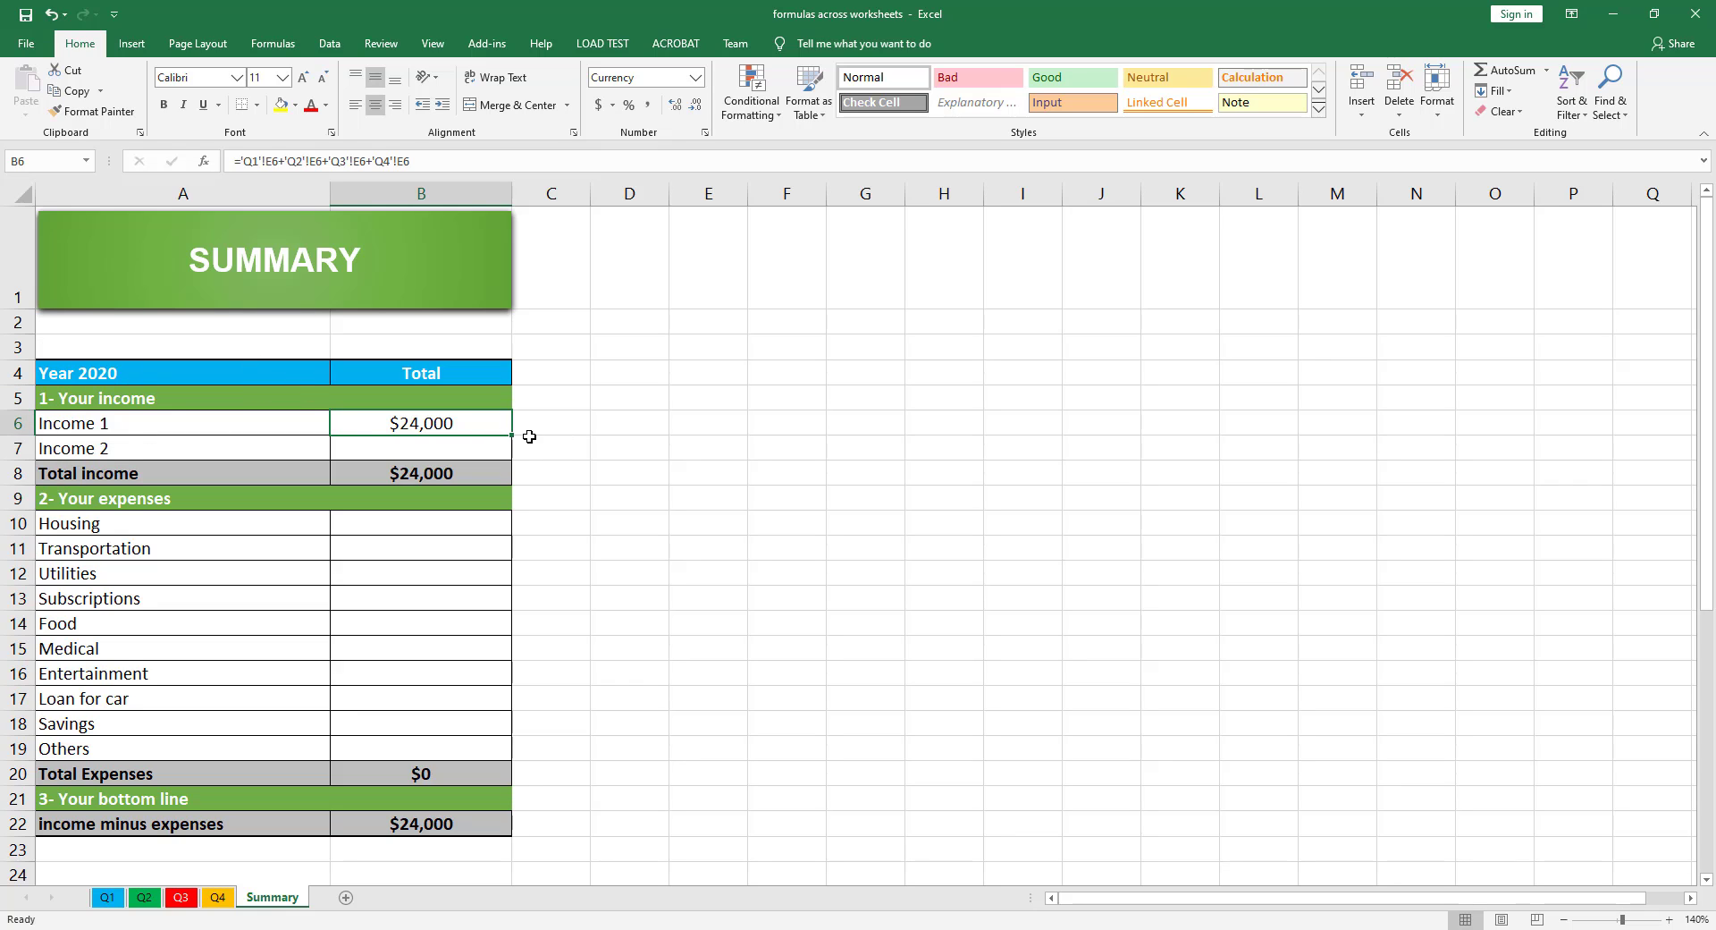
left_click_drag(513, 435, 505, 451)
left_click(400, 448)
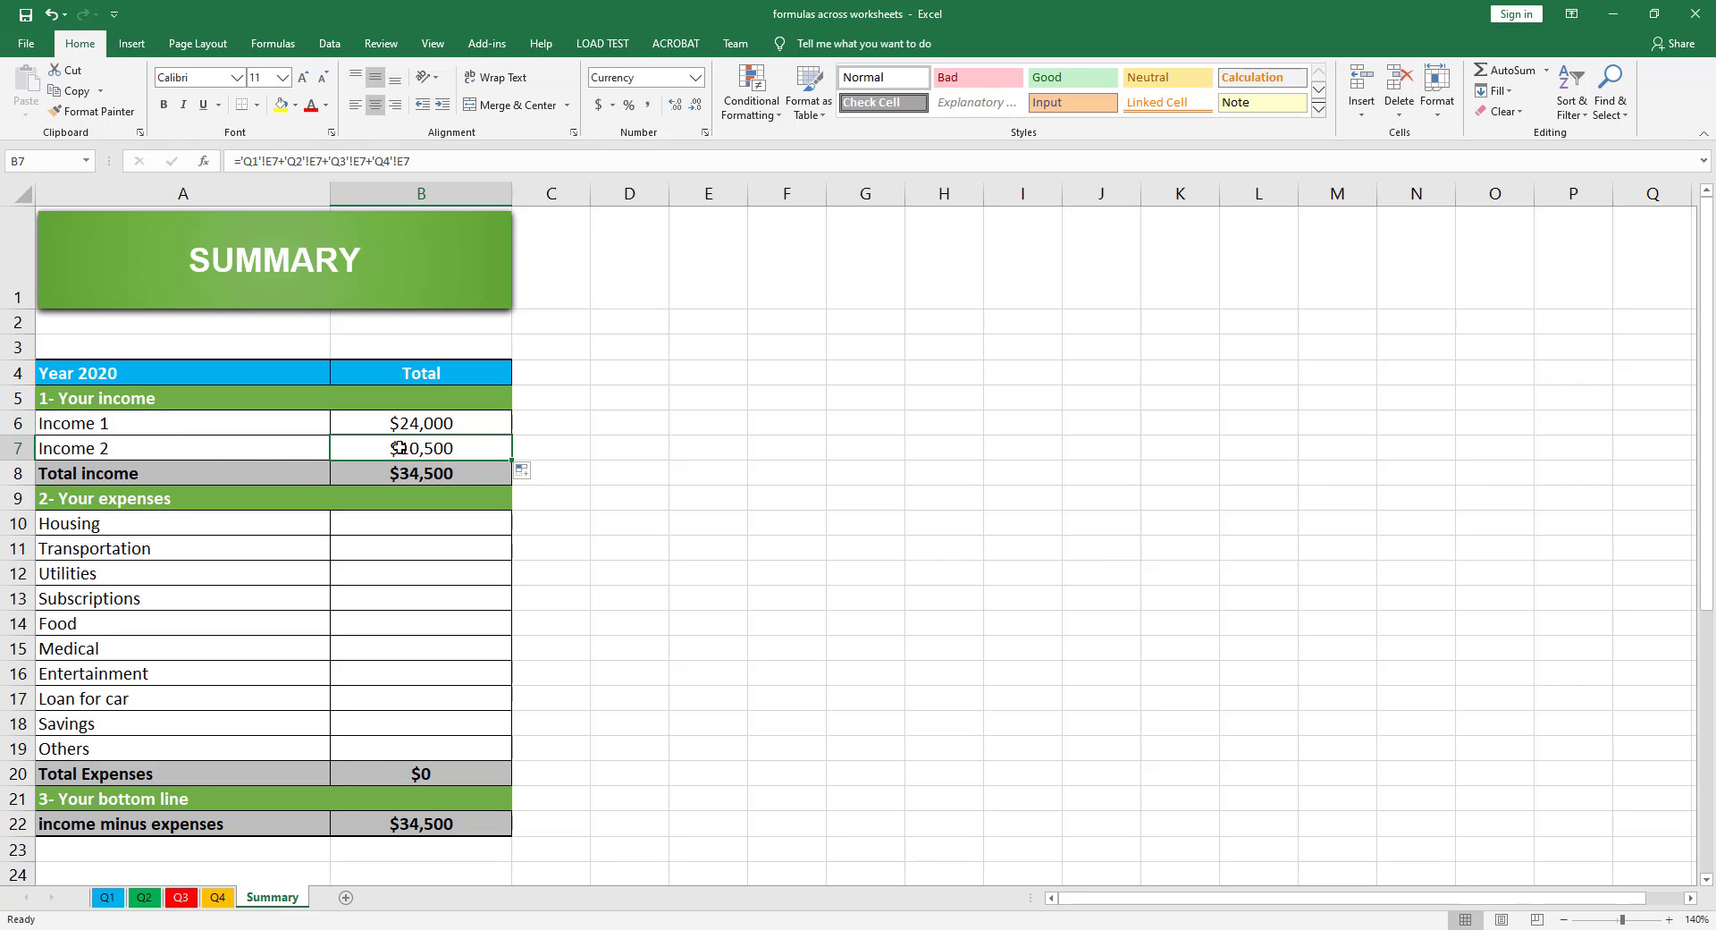
key("ctrl+c")
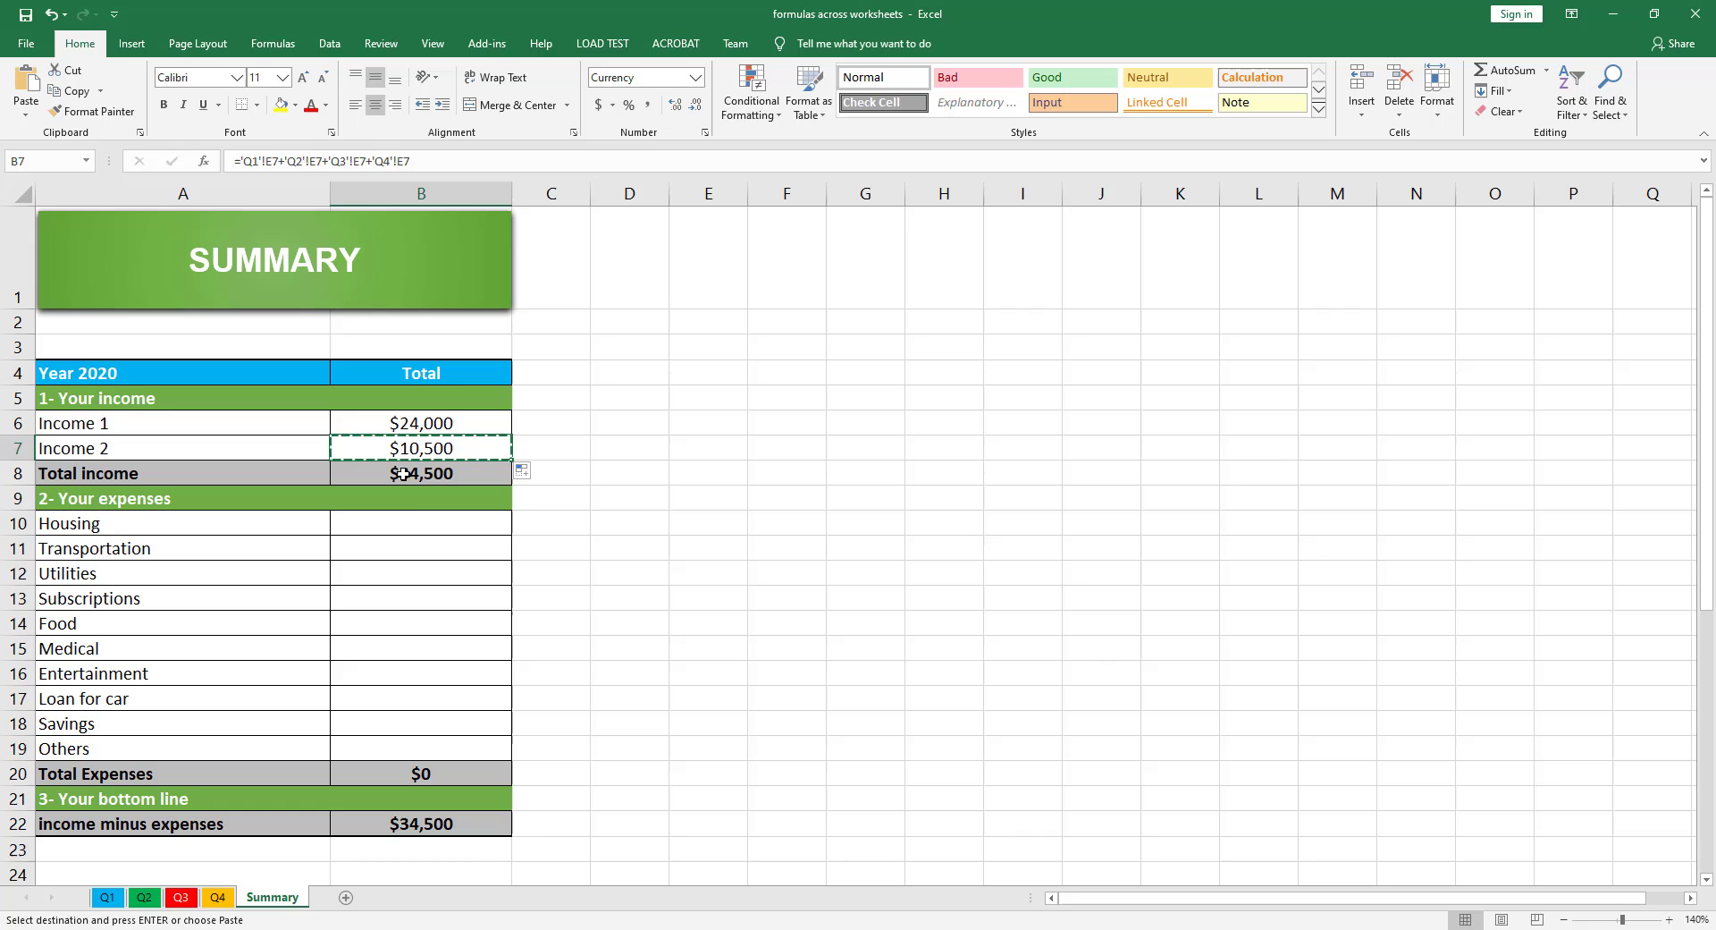
left_click(399, 523)
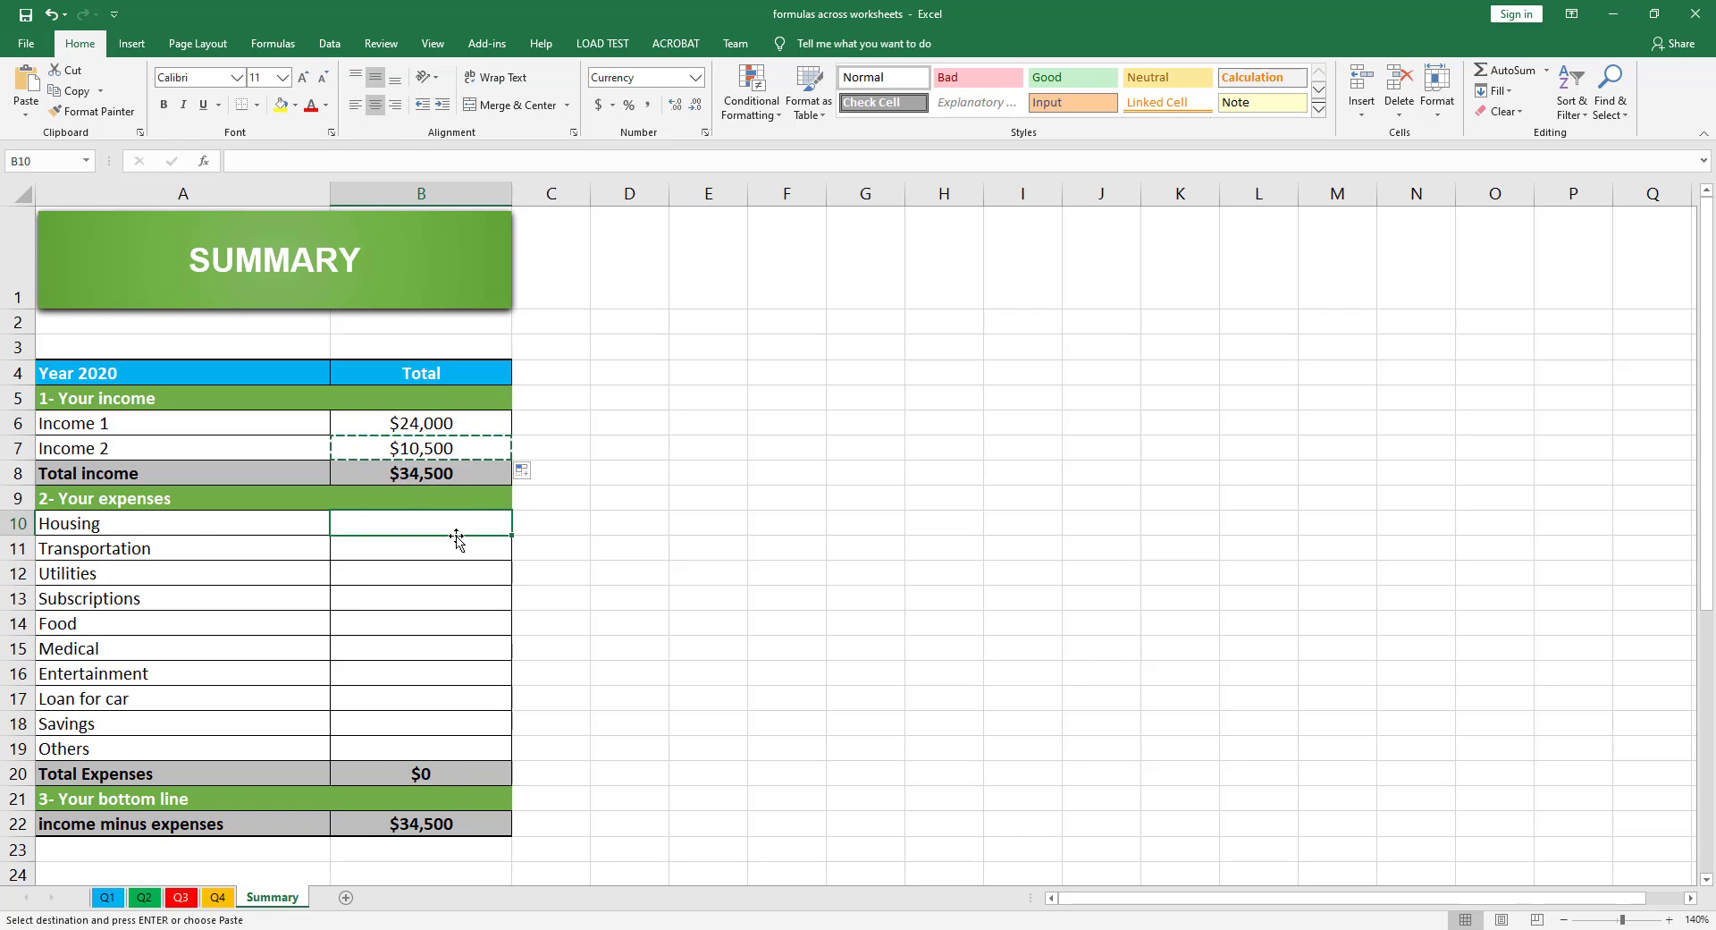
key("ctrl+v")
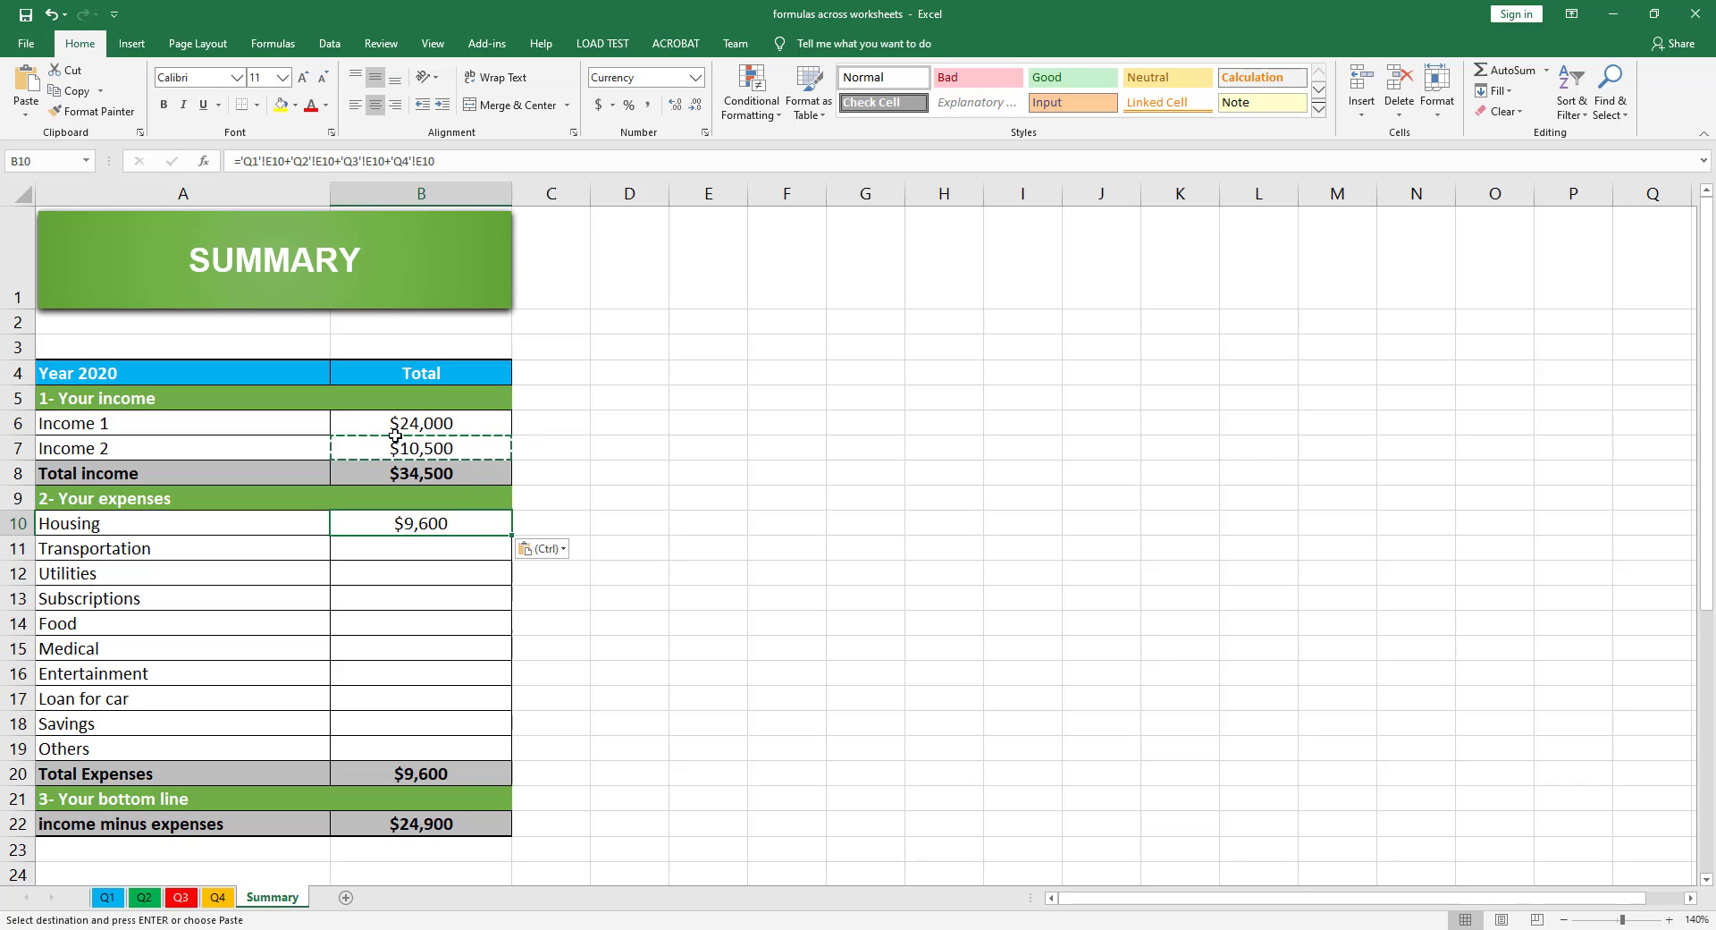
key("Escape")
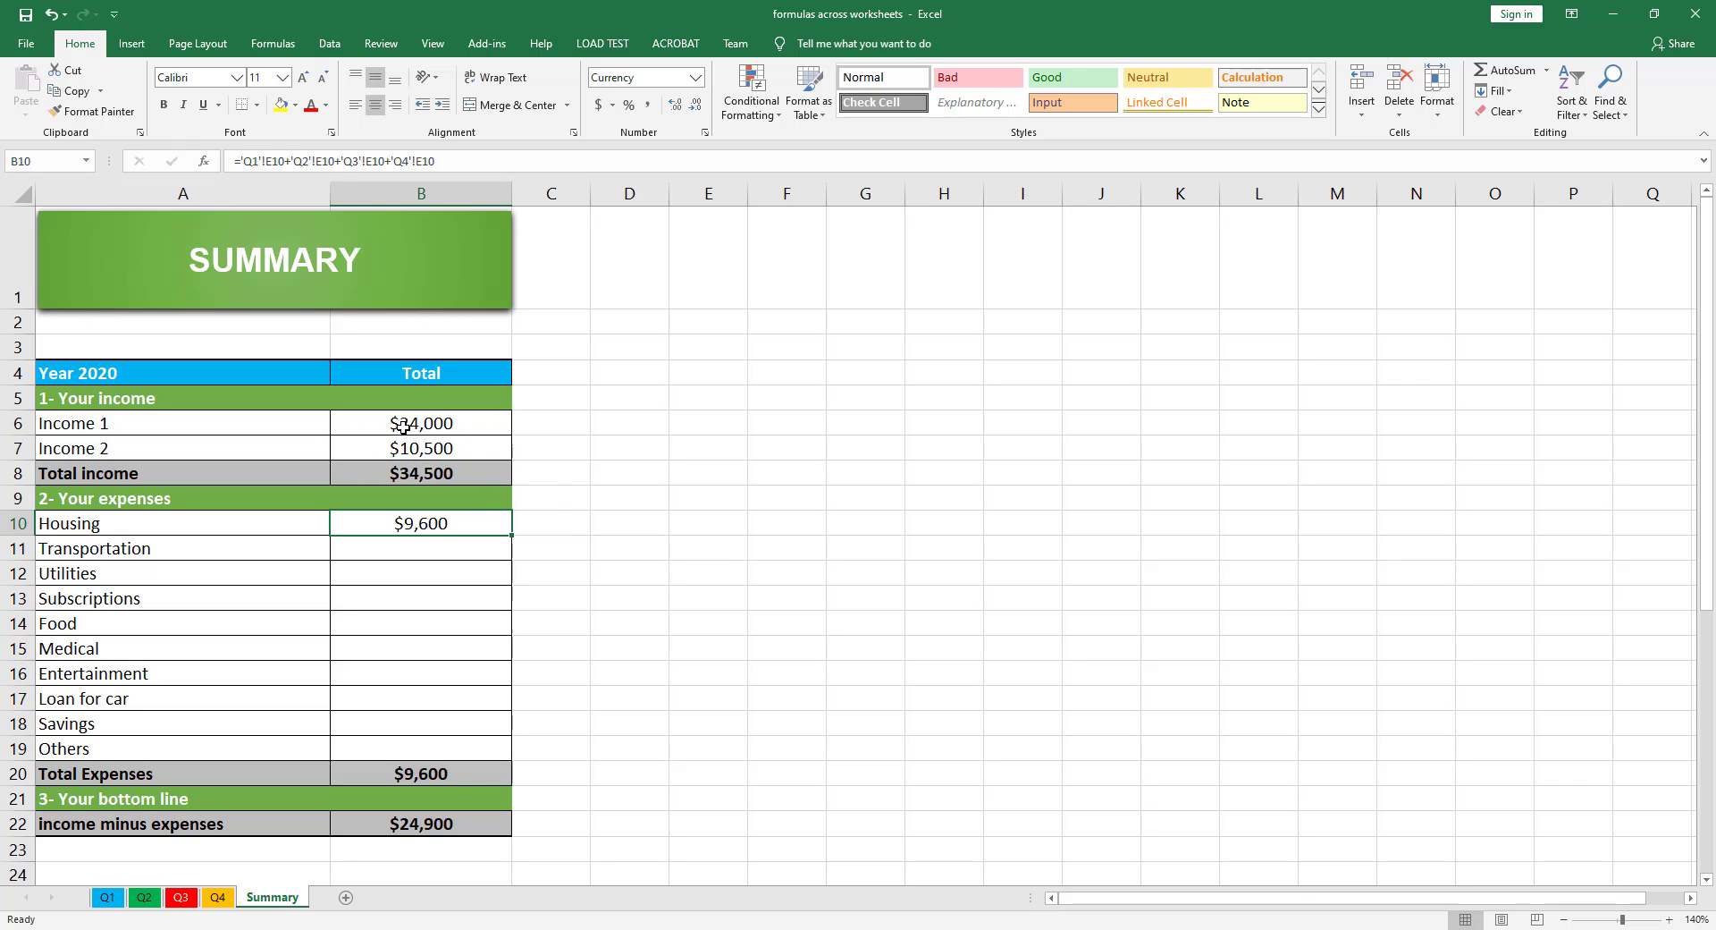
Check the sheet-by-sheet addition formulas in B6 and B7, and fill the Housing formula from B10 down to B19
left_click(395, 429)
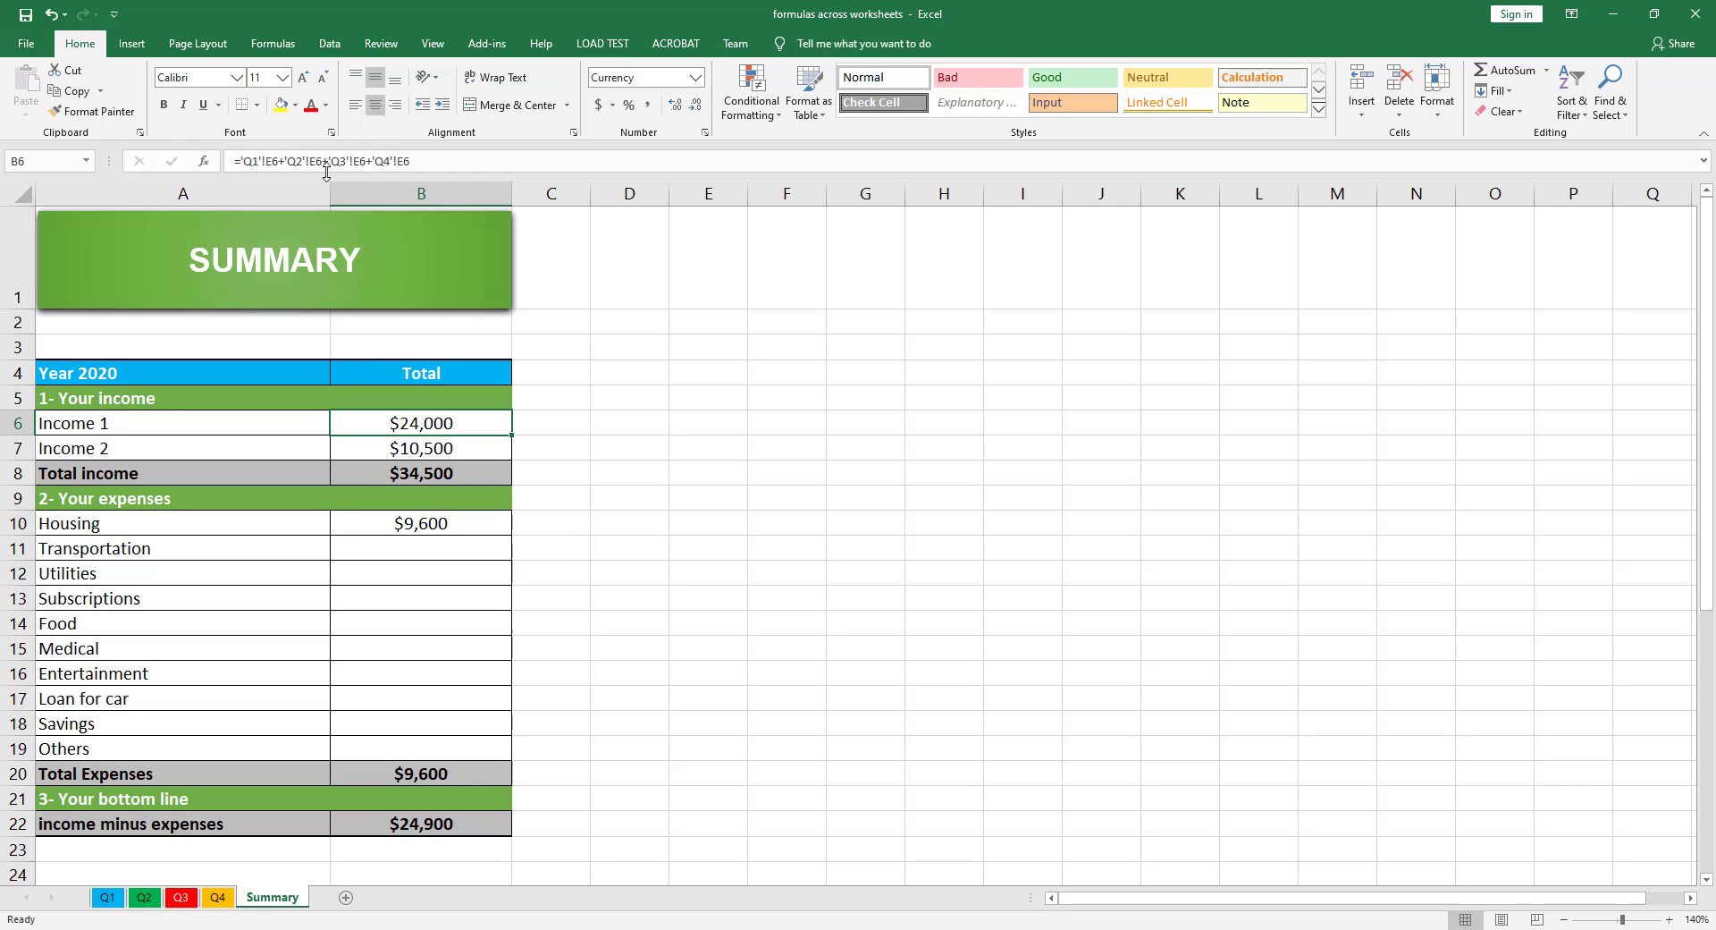
left_click(412, 450)
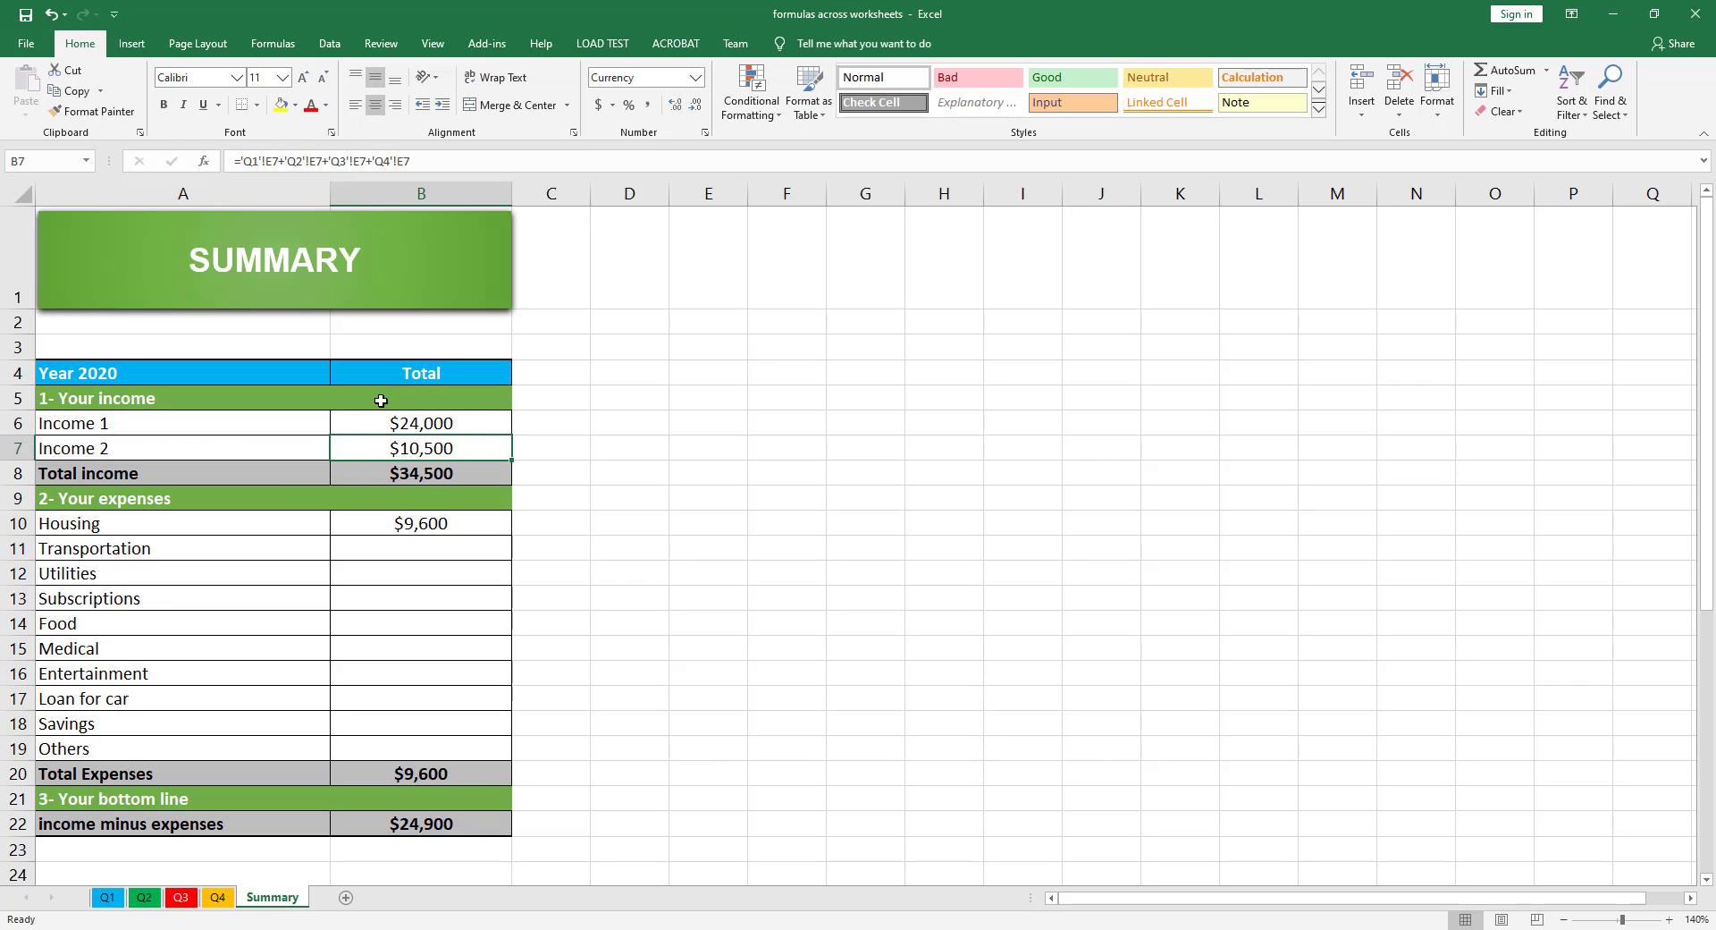
left_click(402, 524)
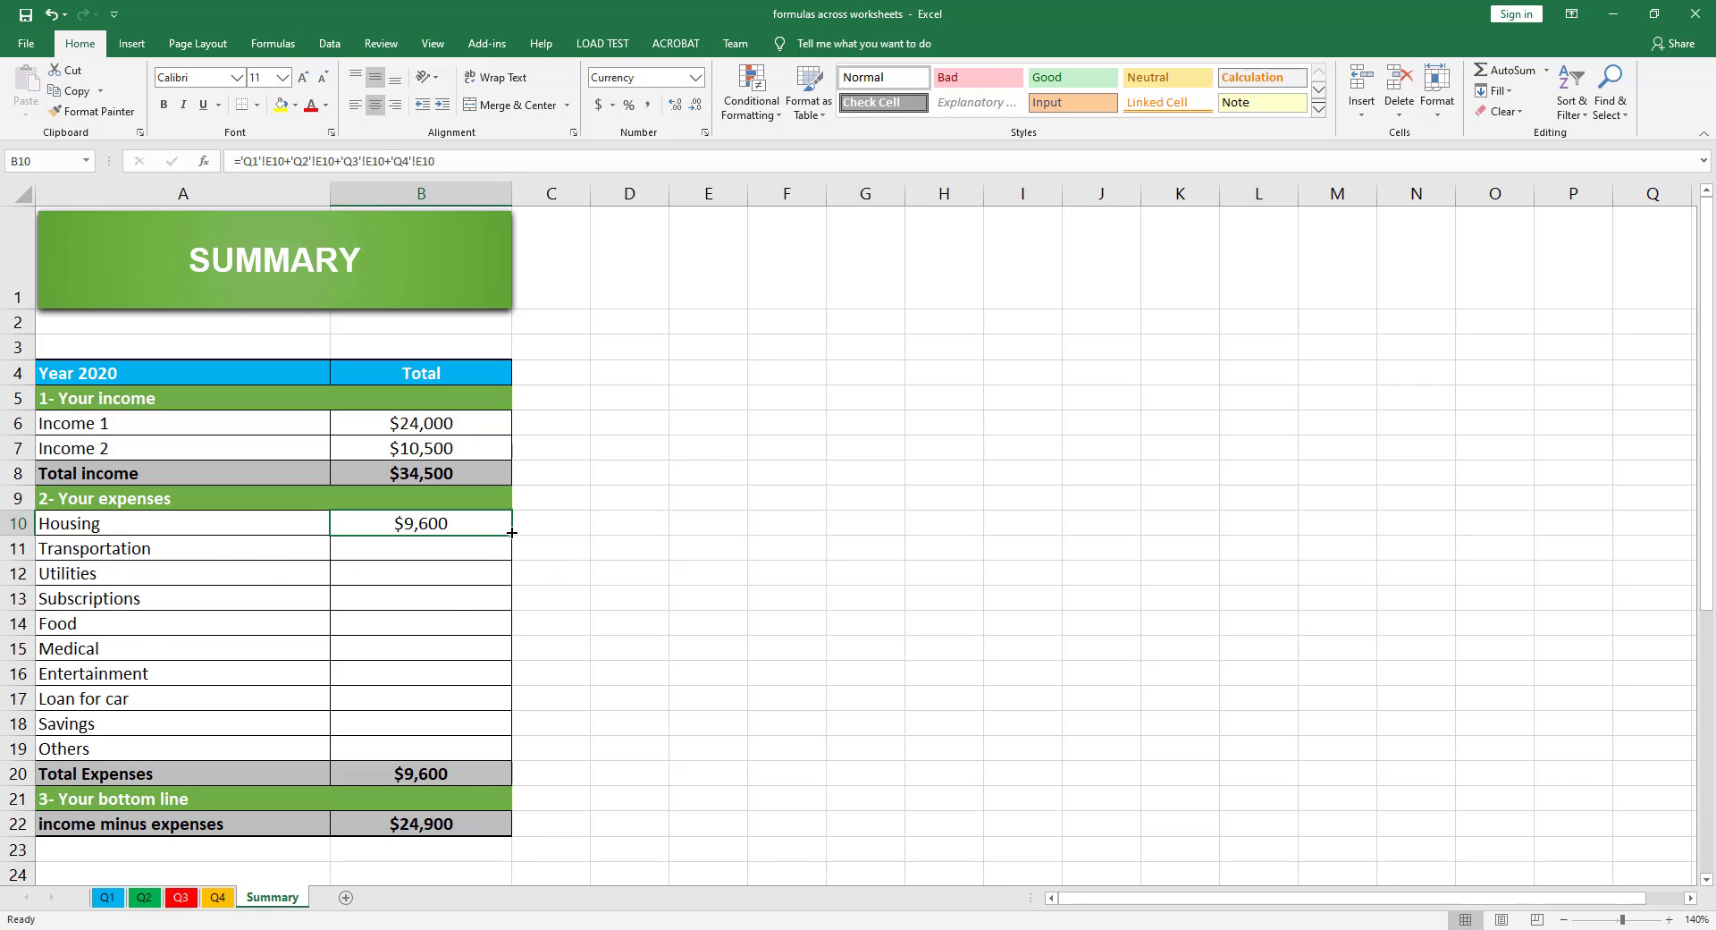
left_click_drag(511, 533, 497, 751)
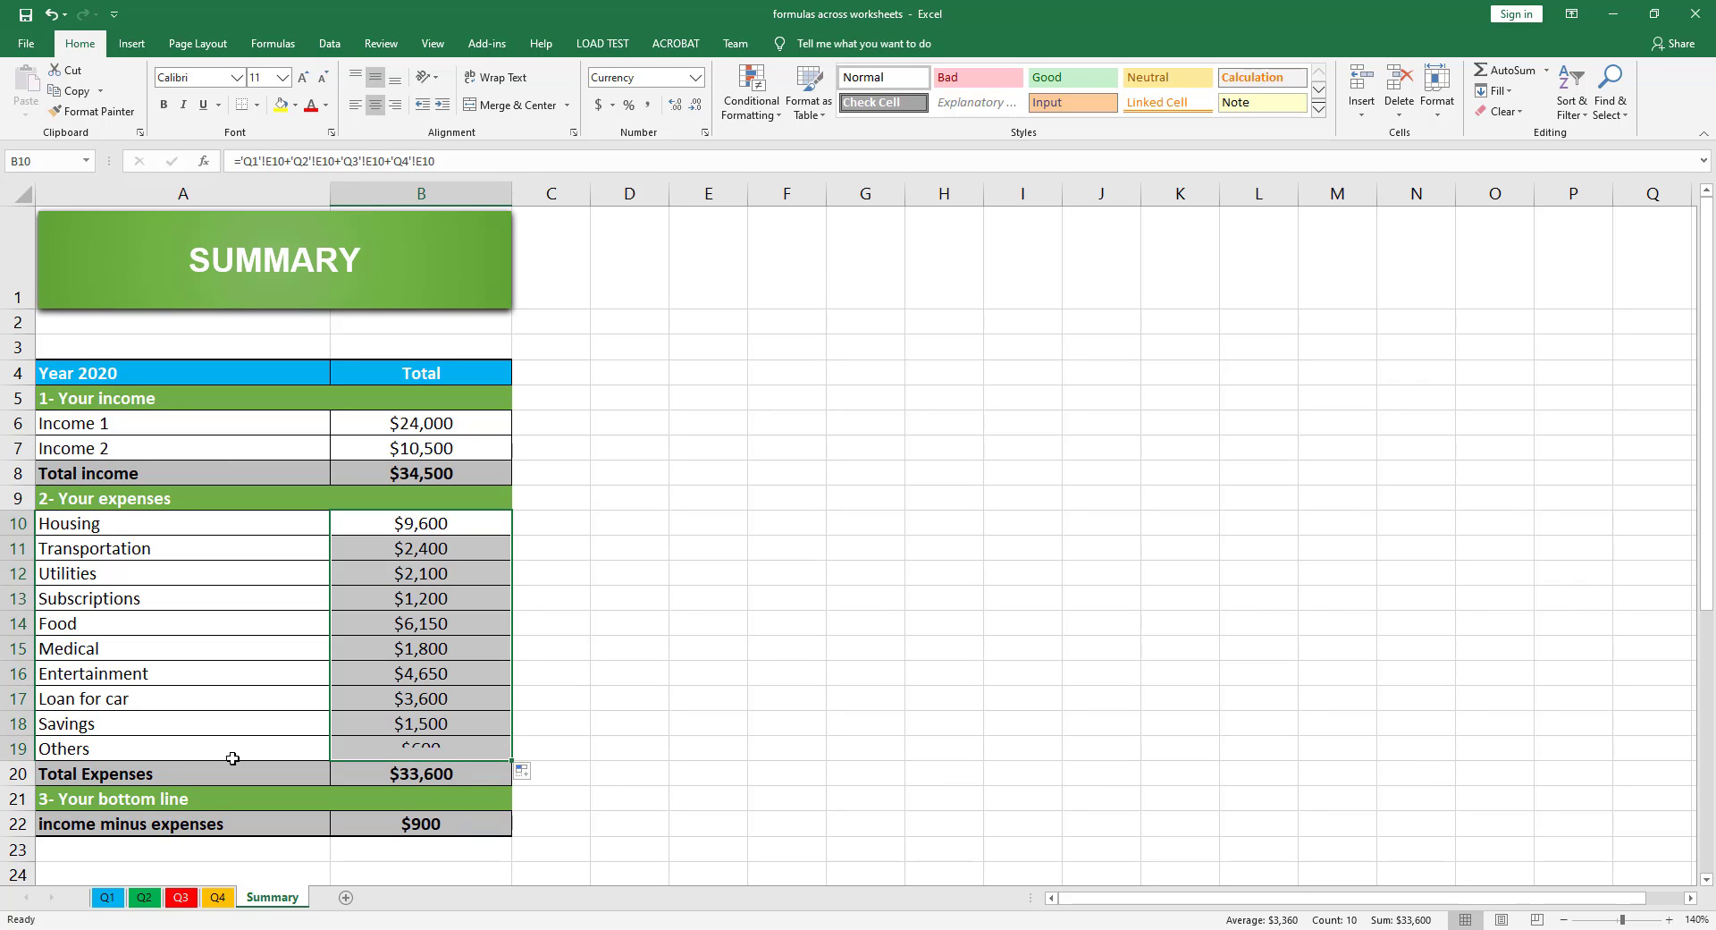
left_click(586, 698)
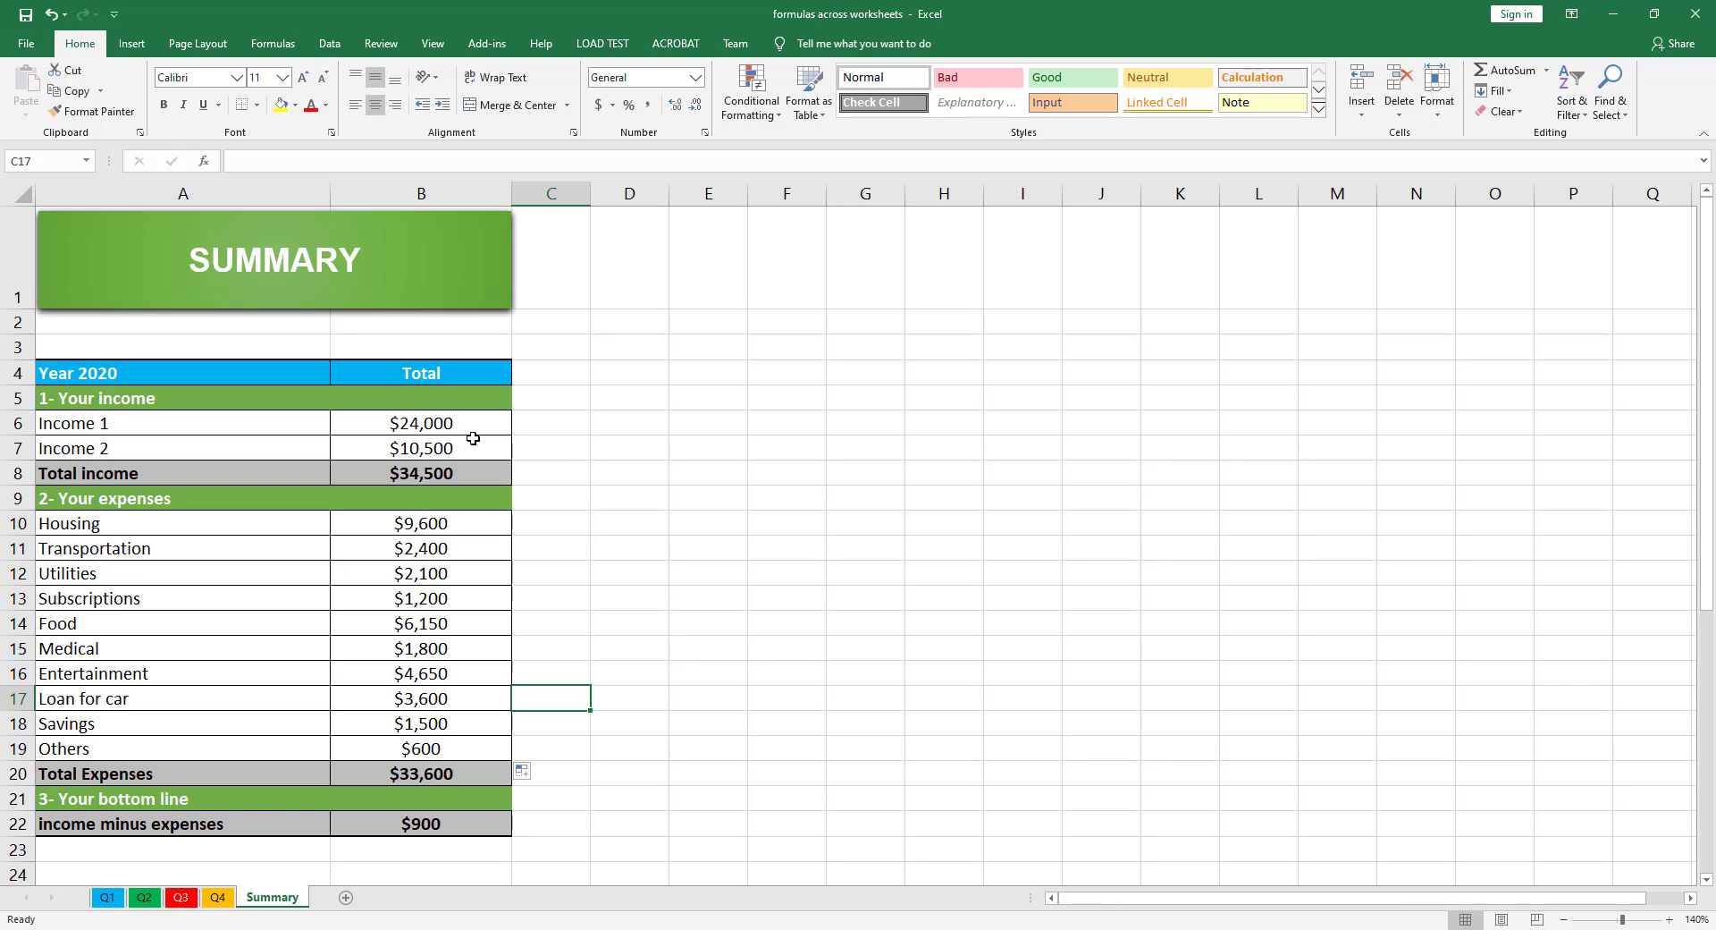
Clear the addition formulas from the income cells B6:B7 and the expense cells B10:B19
left_click_drag(446, 422, 433, 444)
key("Delete")
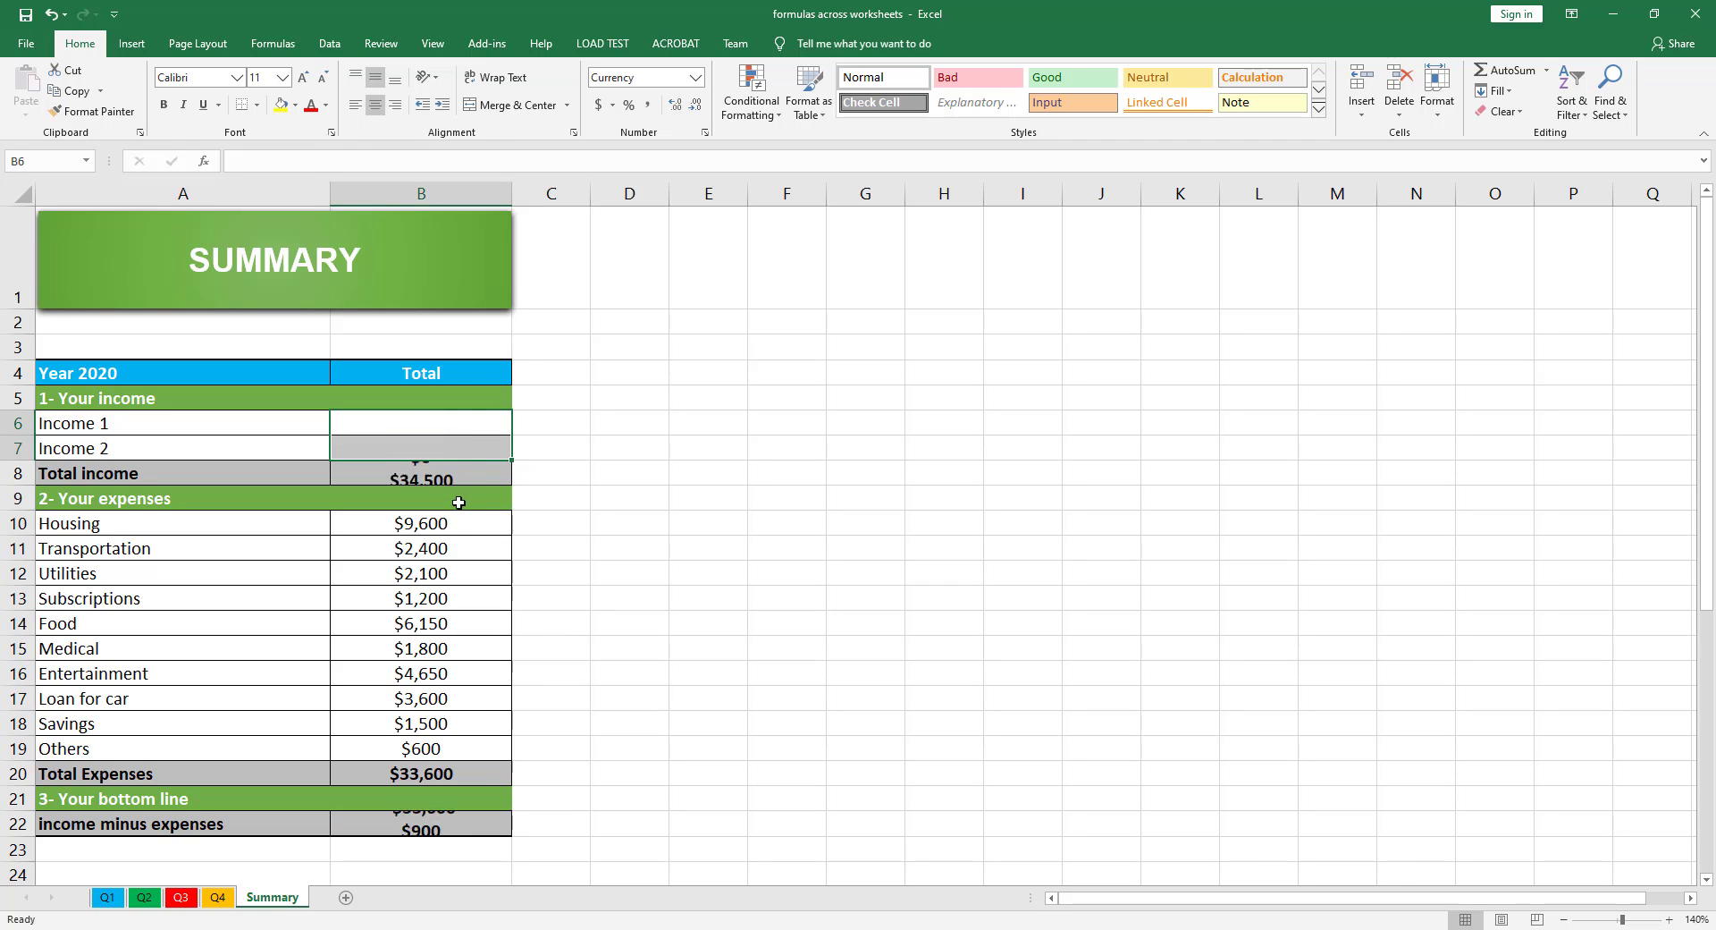
left_click_drag(432, 524, 429, 749)
key("Delete")
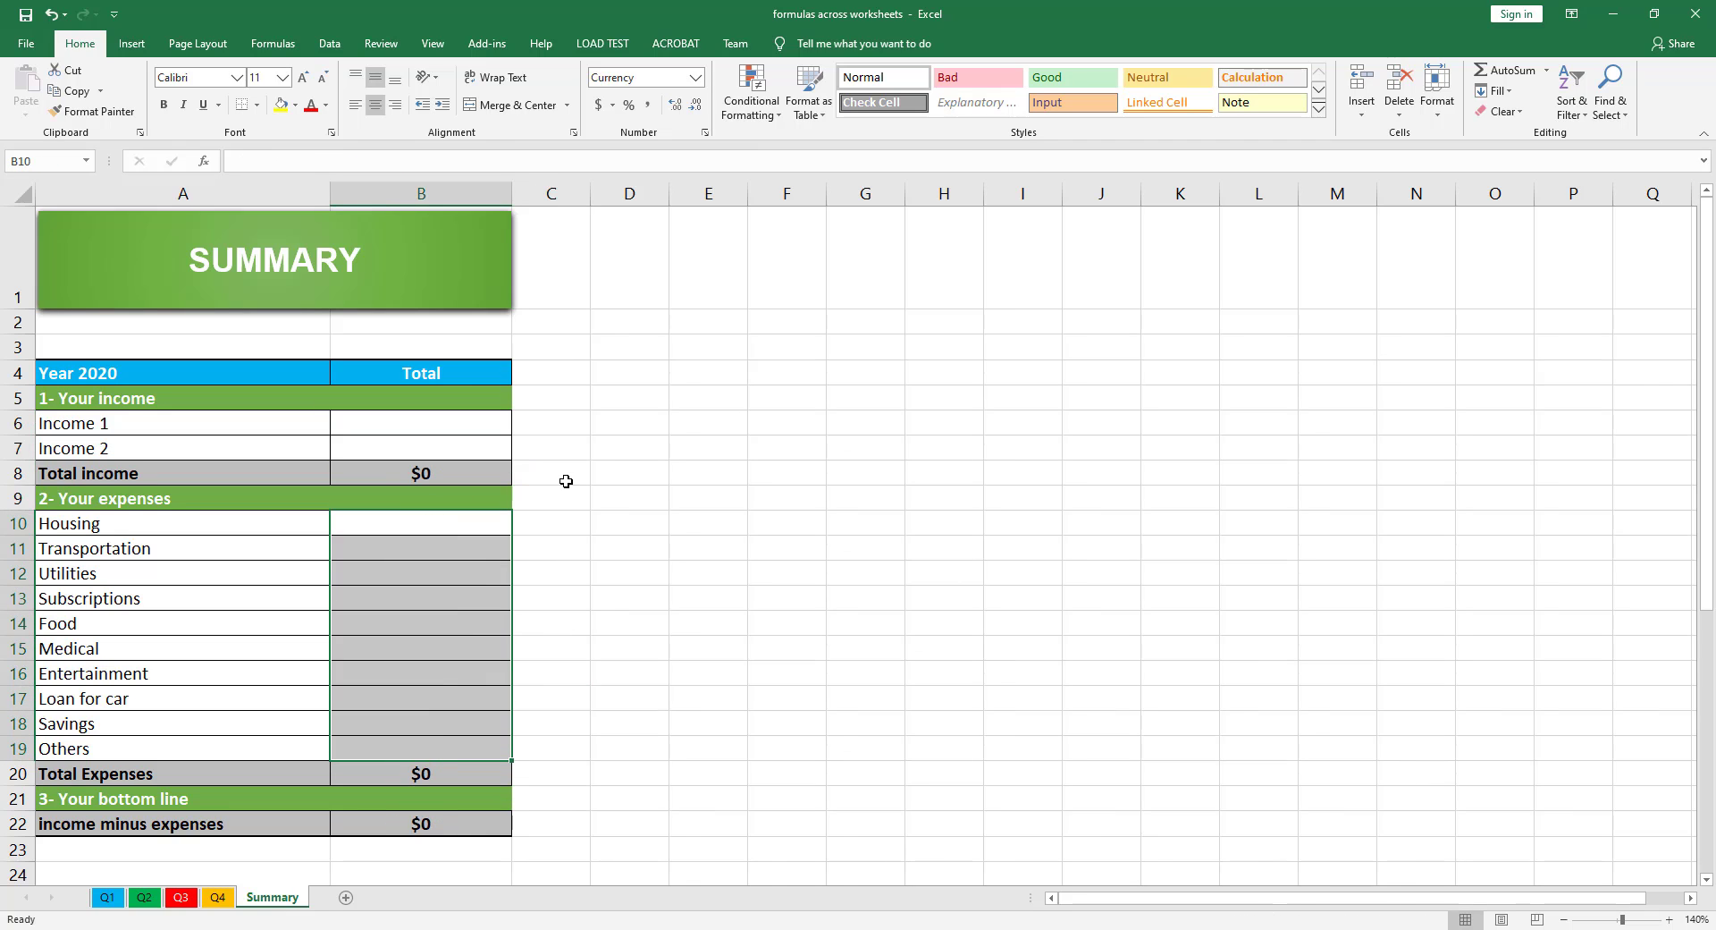
left_click(568, 474)
Enter =SUM('Q1:Q4'!E6) in B6 to total Income 1 across the grouped quarterly sheets
left_click(389, 430)
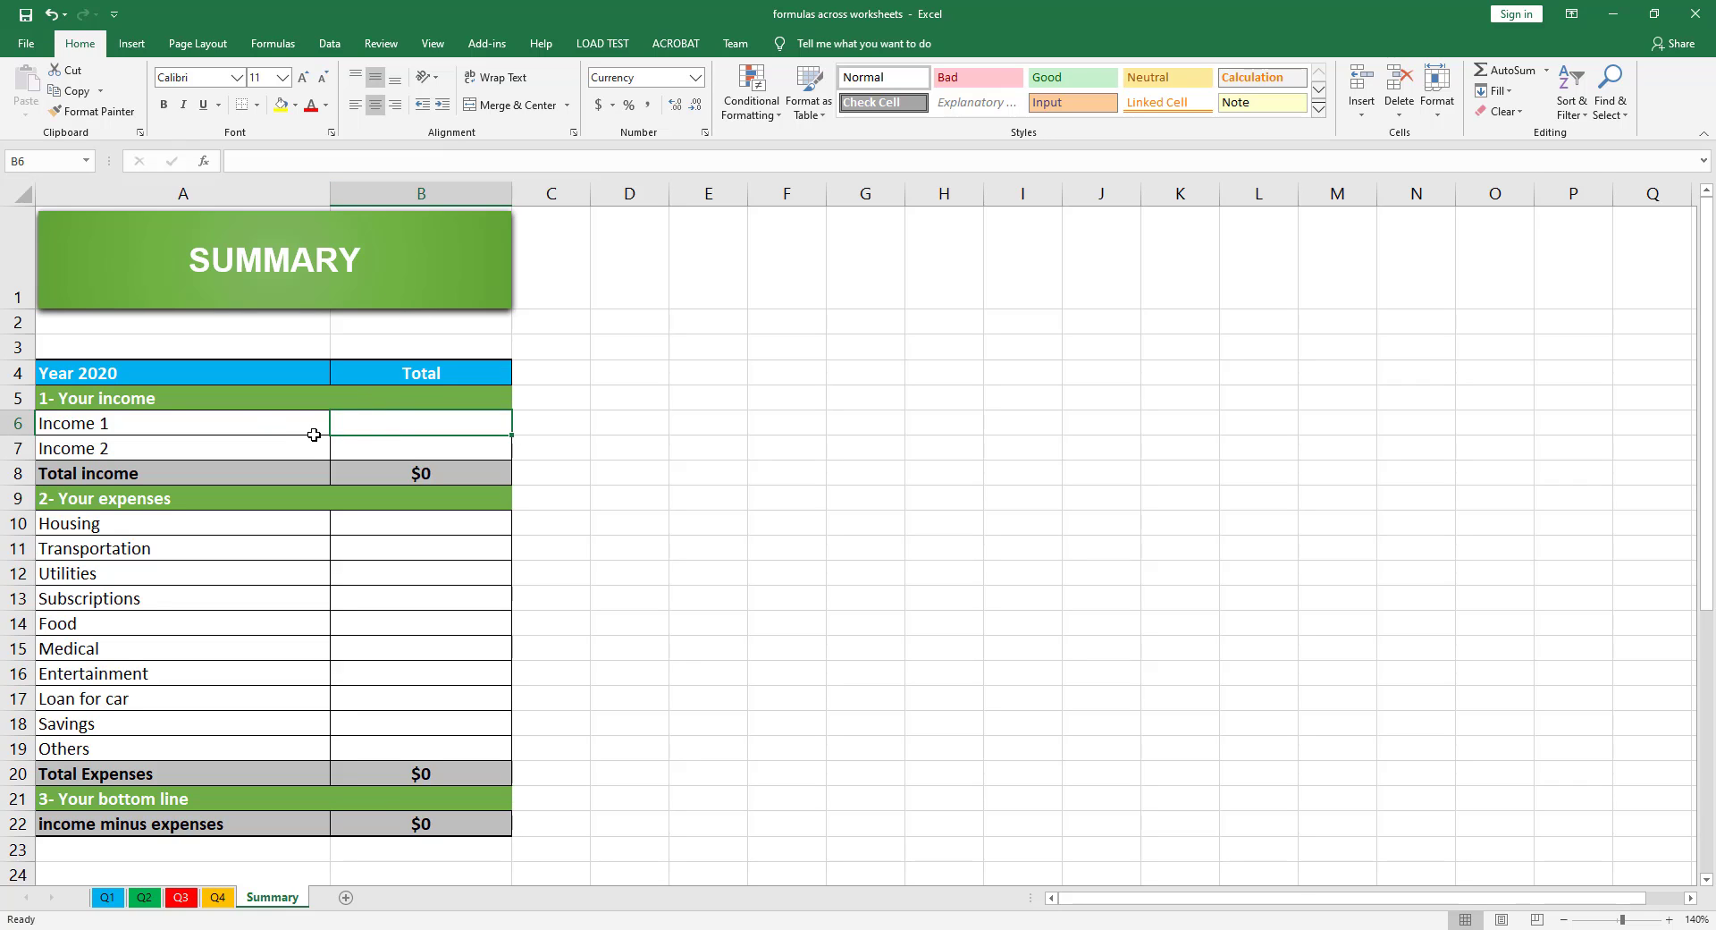
type("=sum")
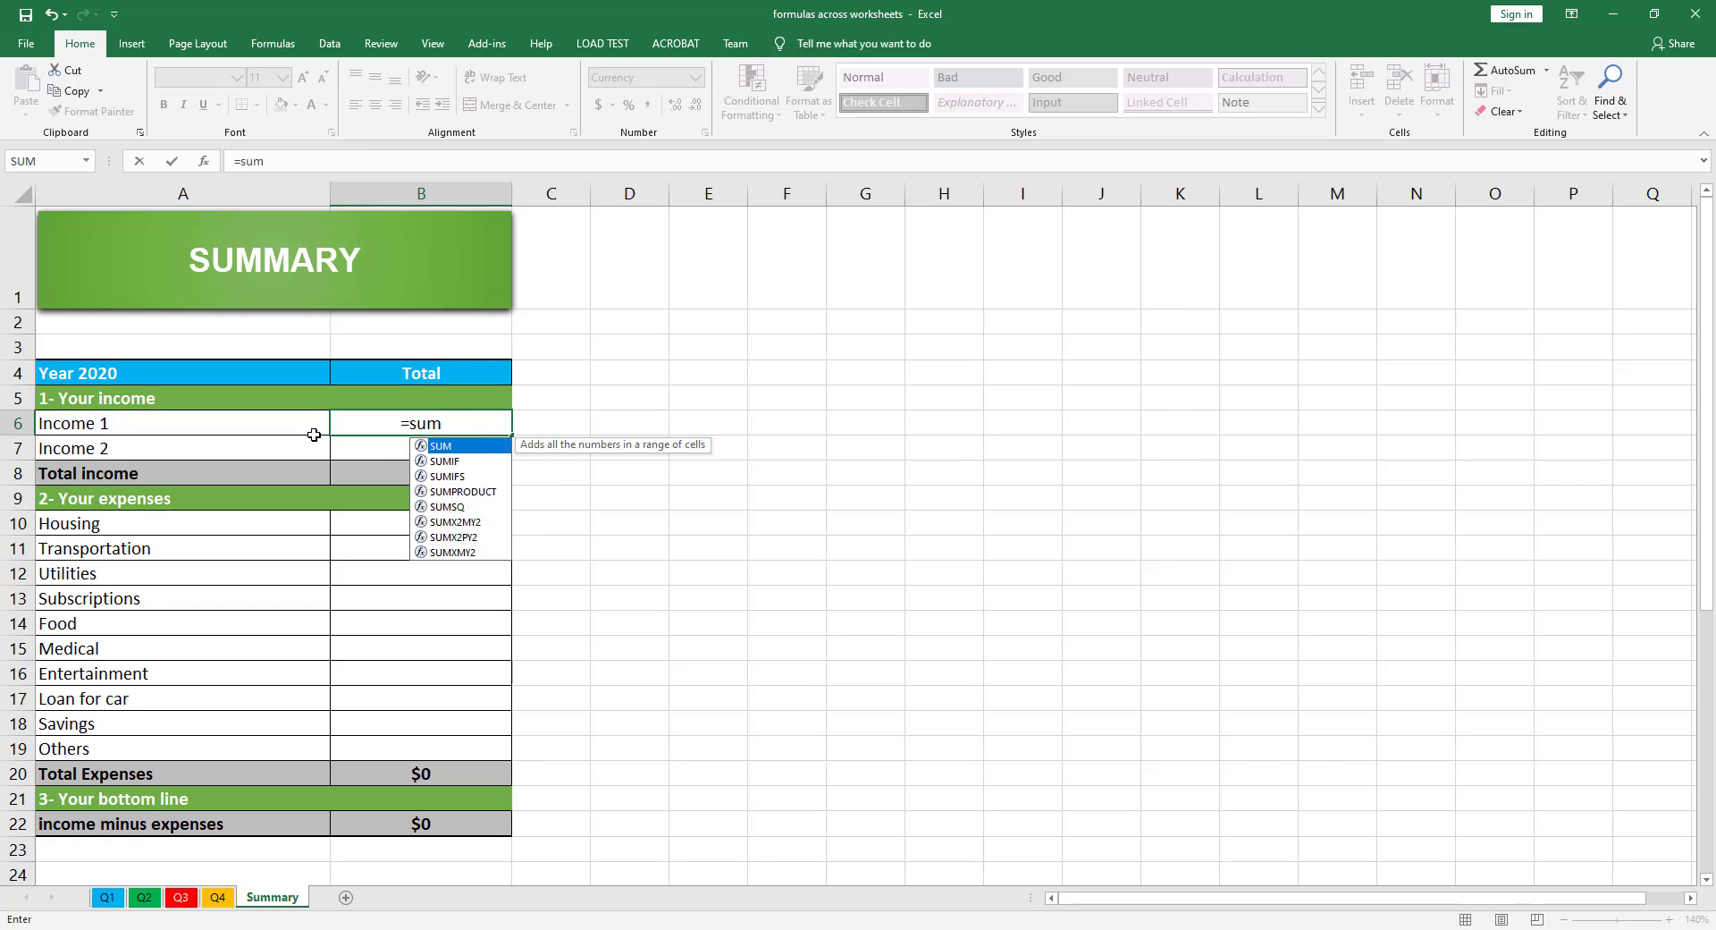
type("(")
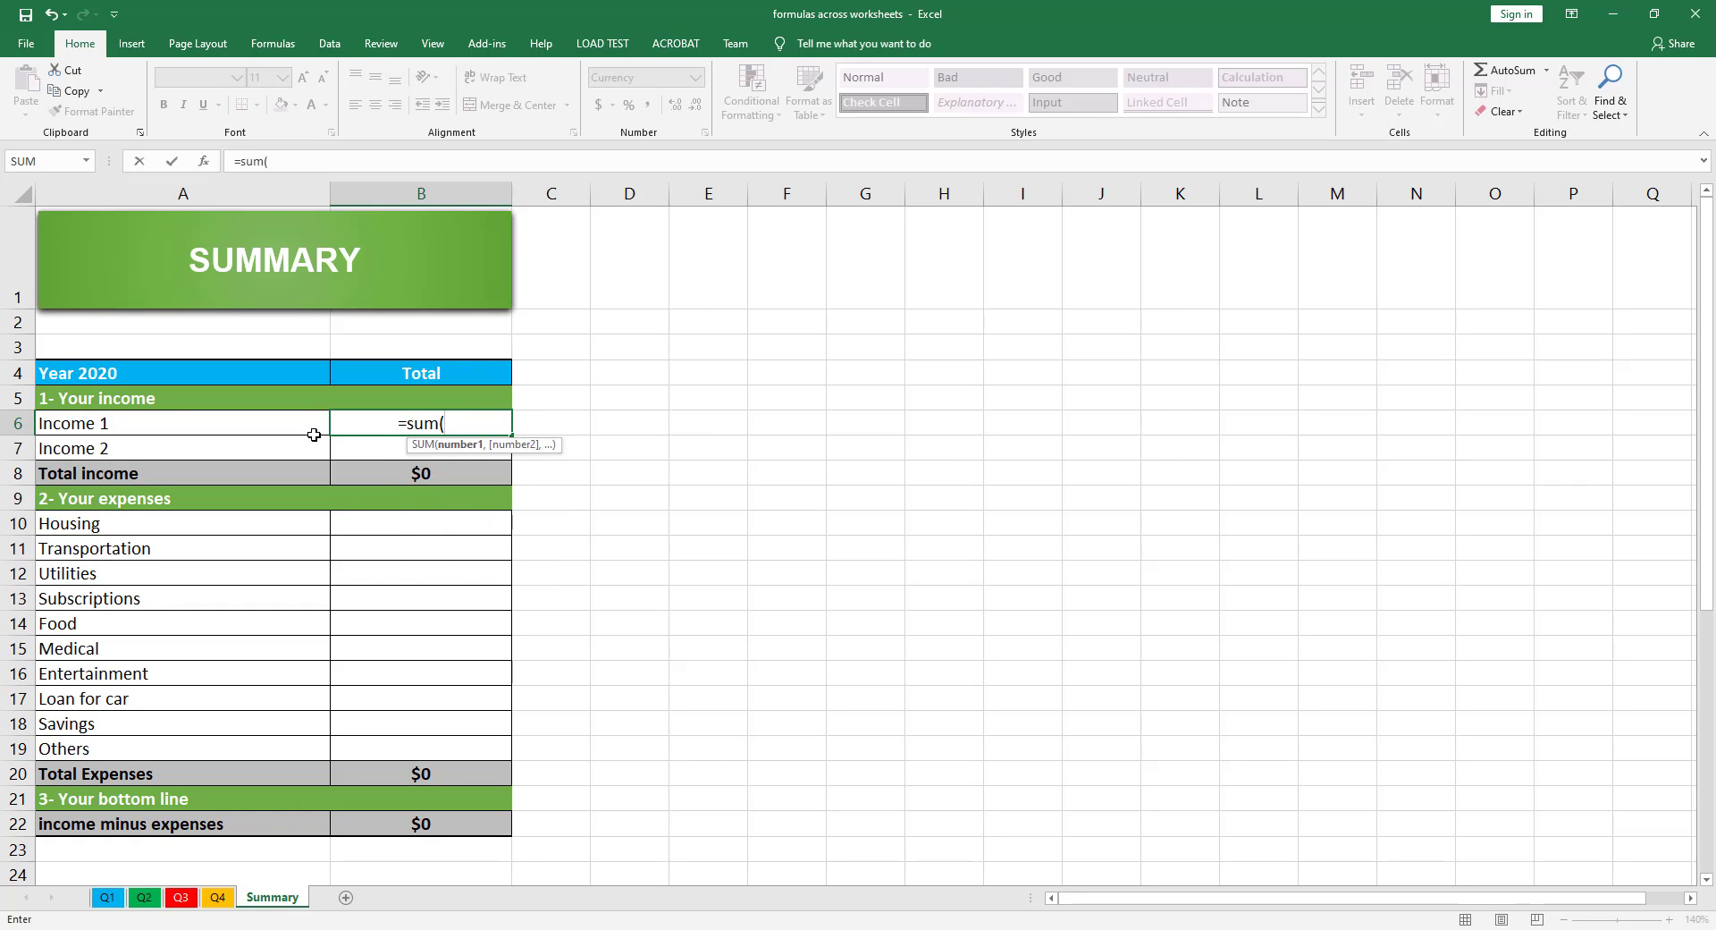
left_click(108, 898)
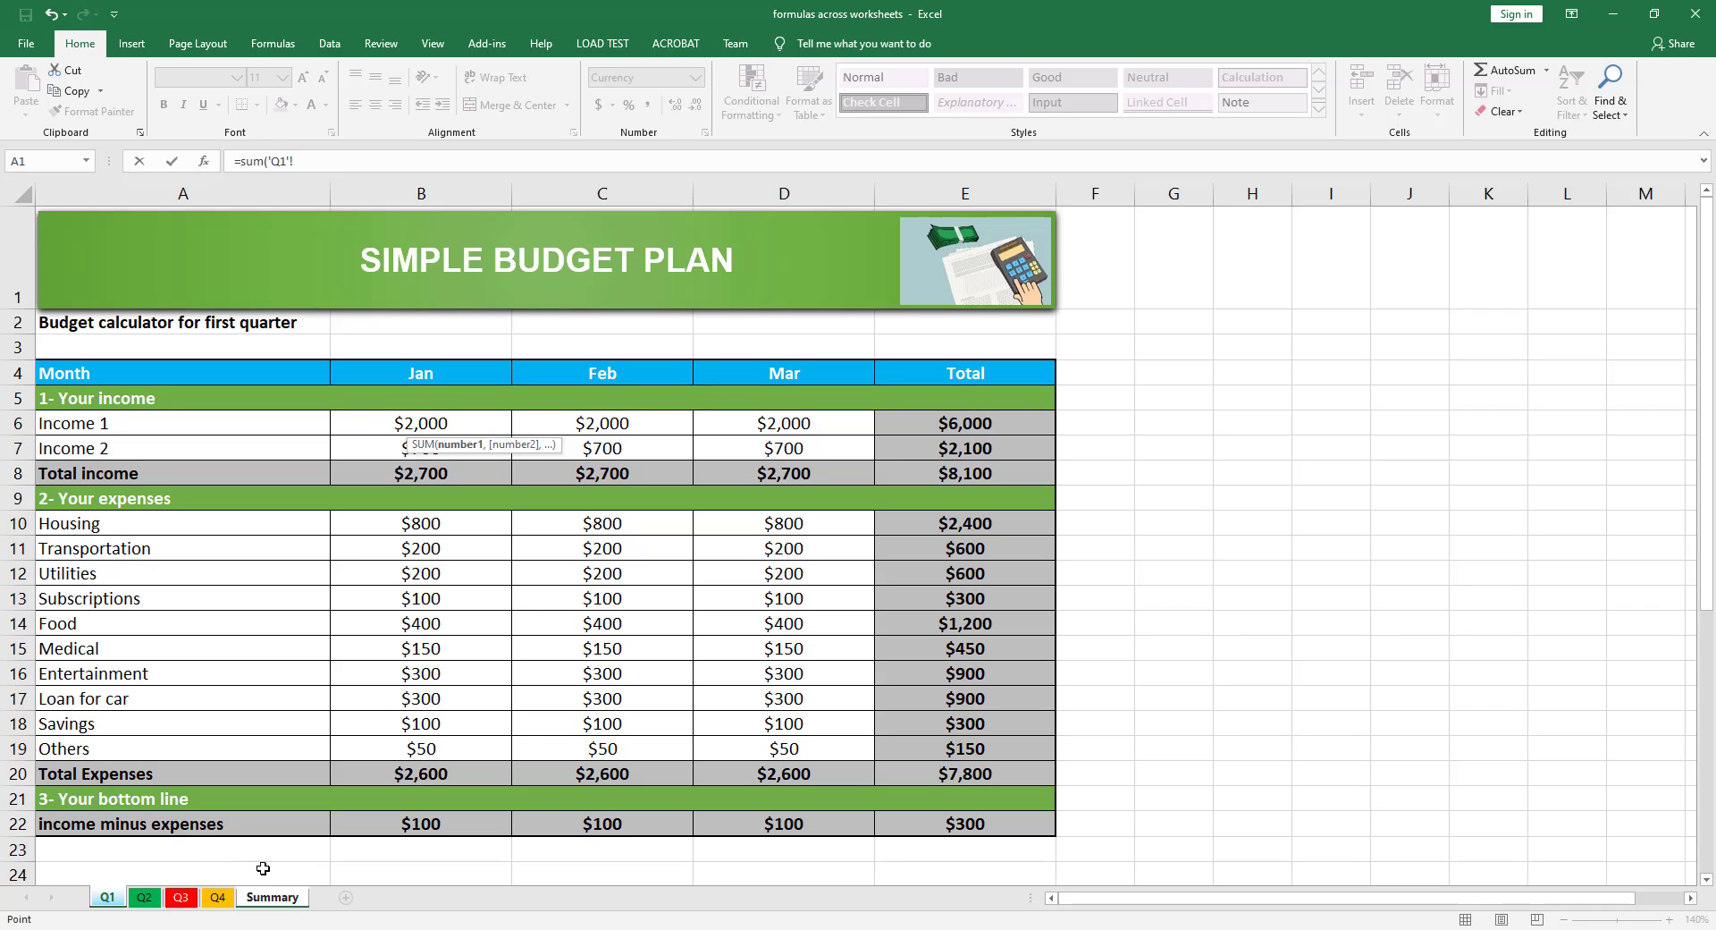
left_click(217, 897, "shift")
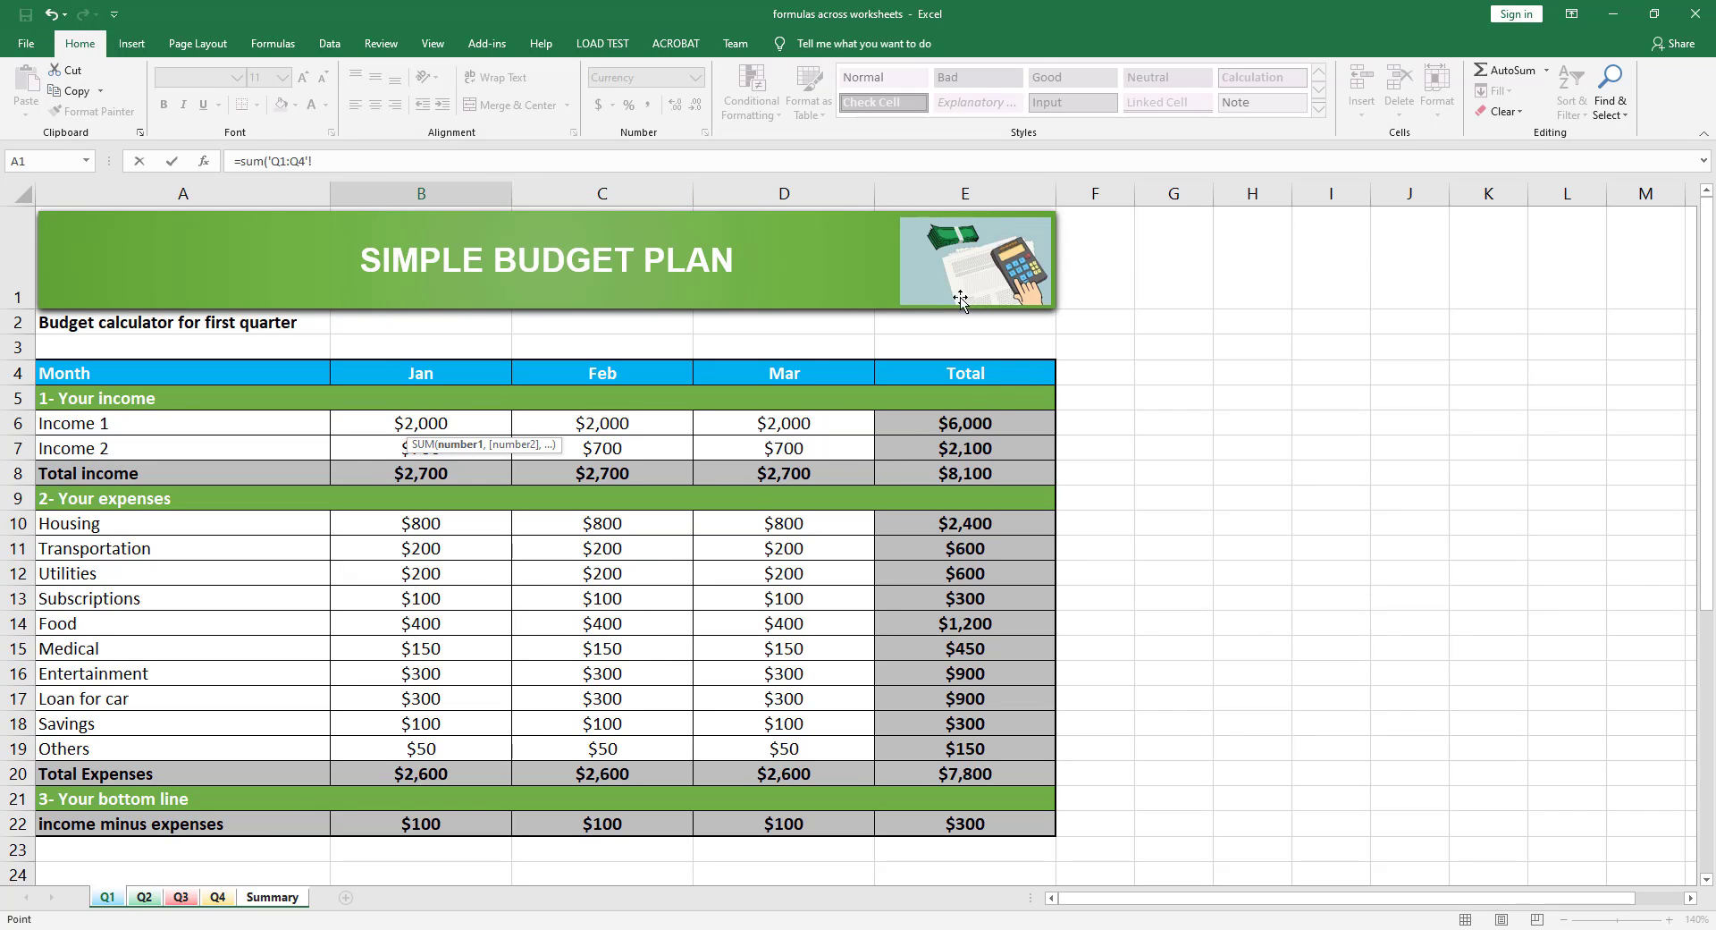
left_click(967, 423)
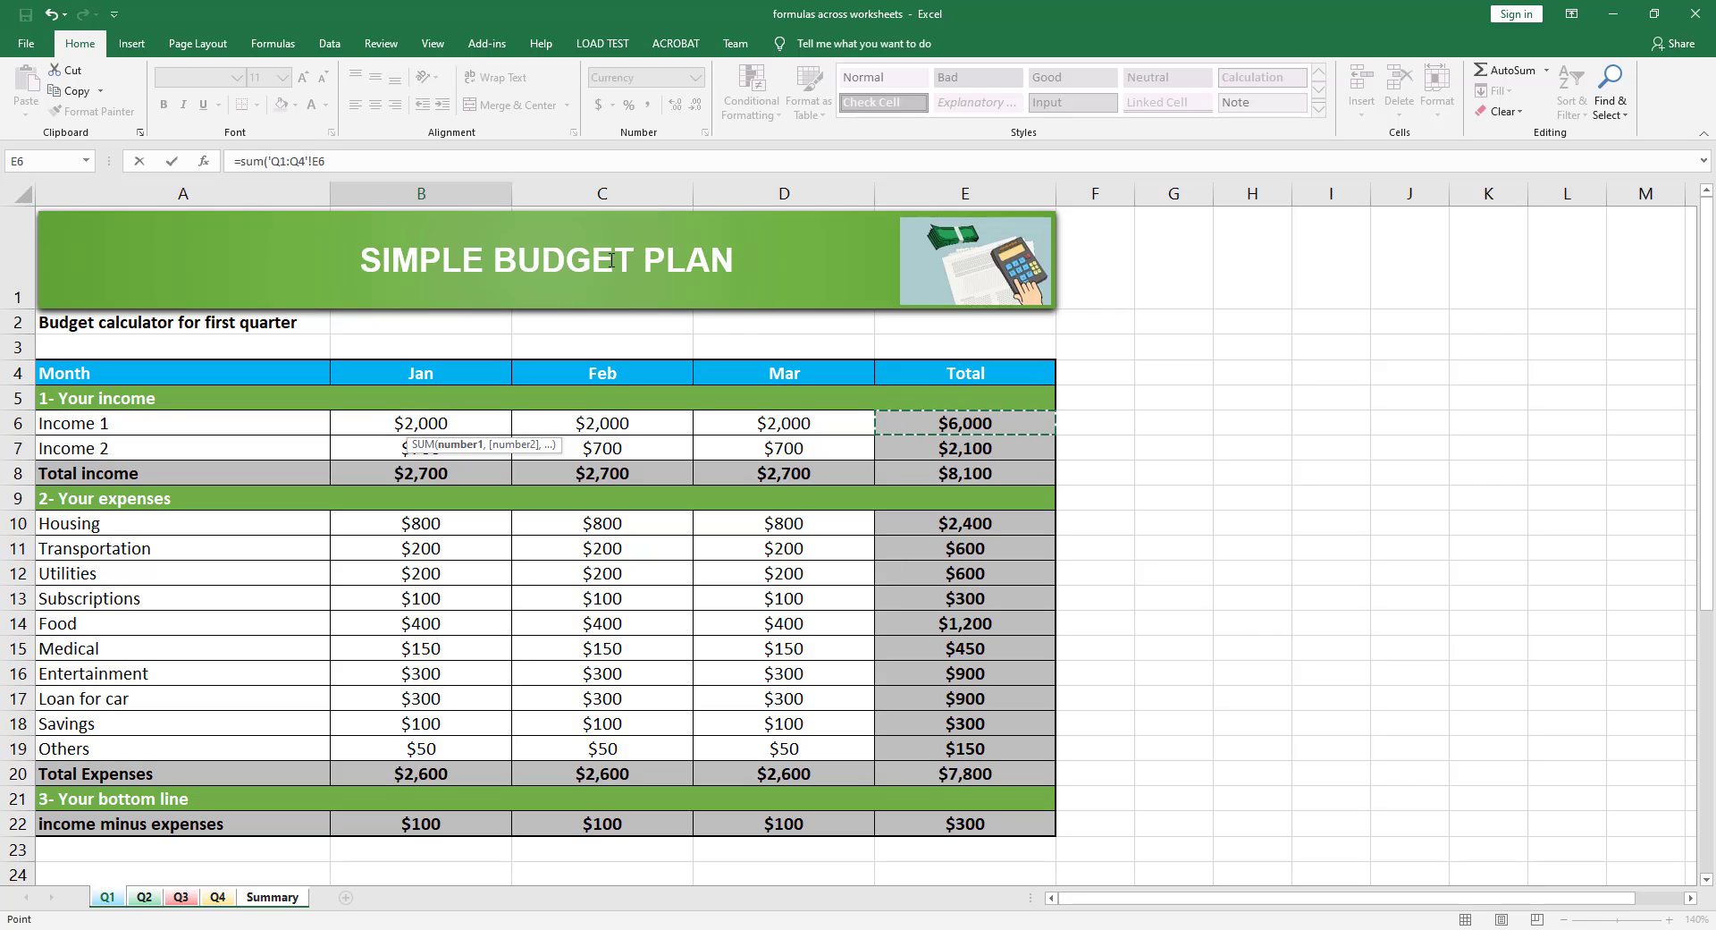
type(")")
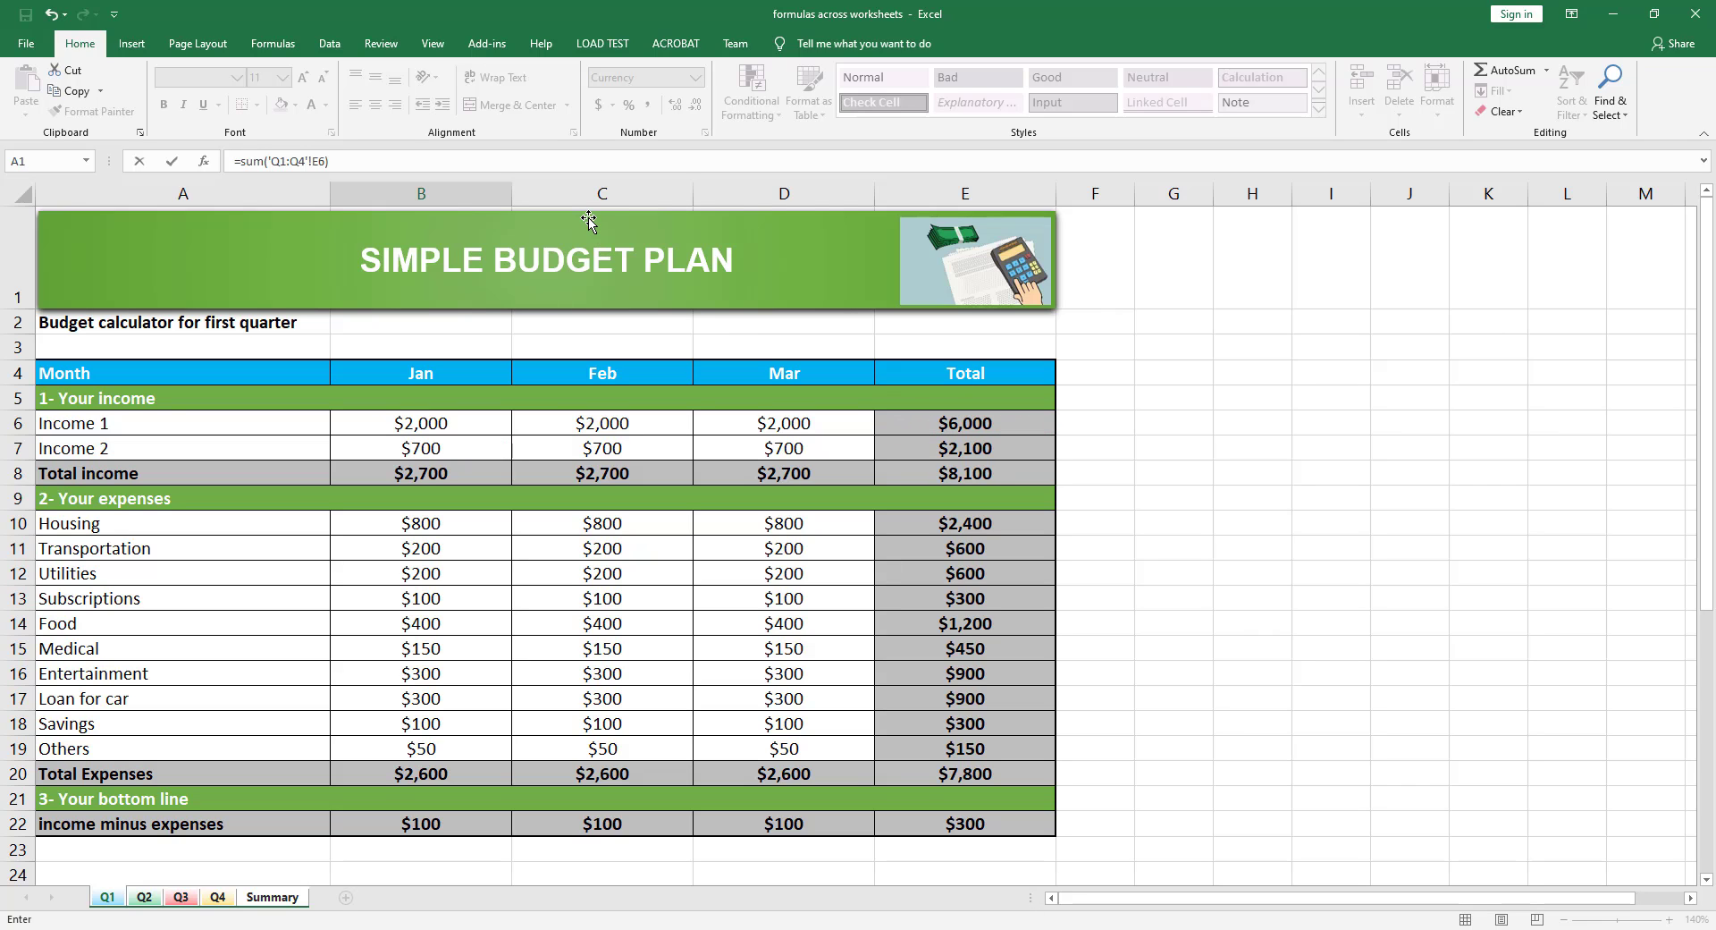
key("Return")
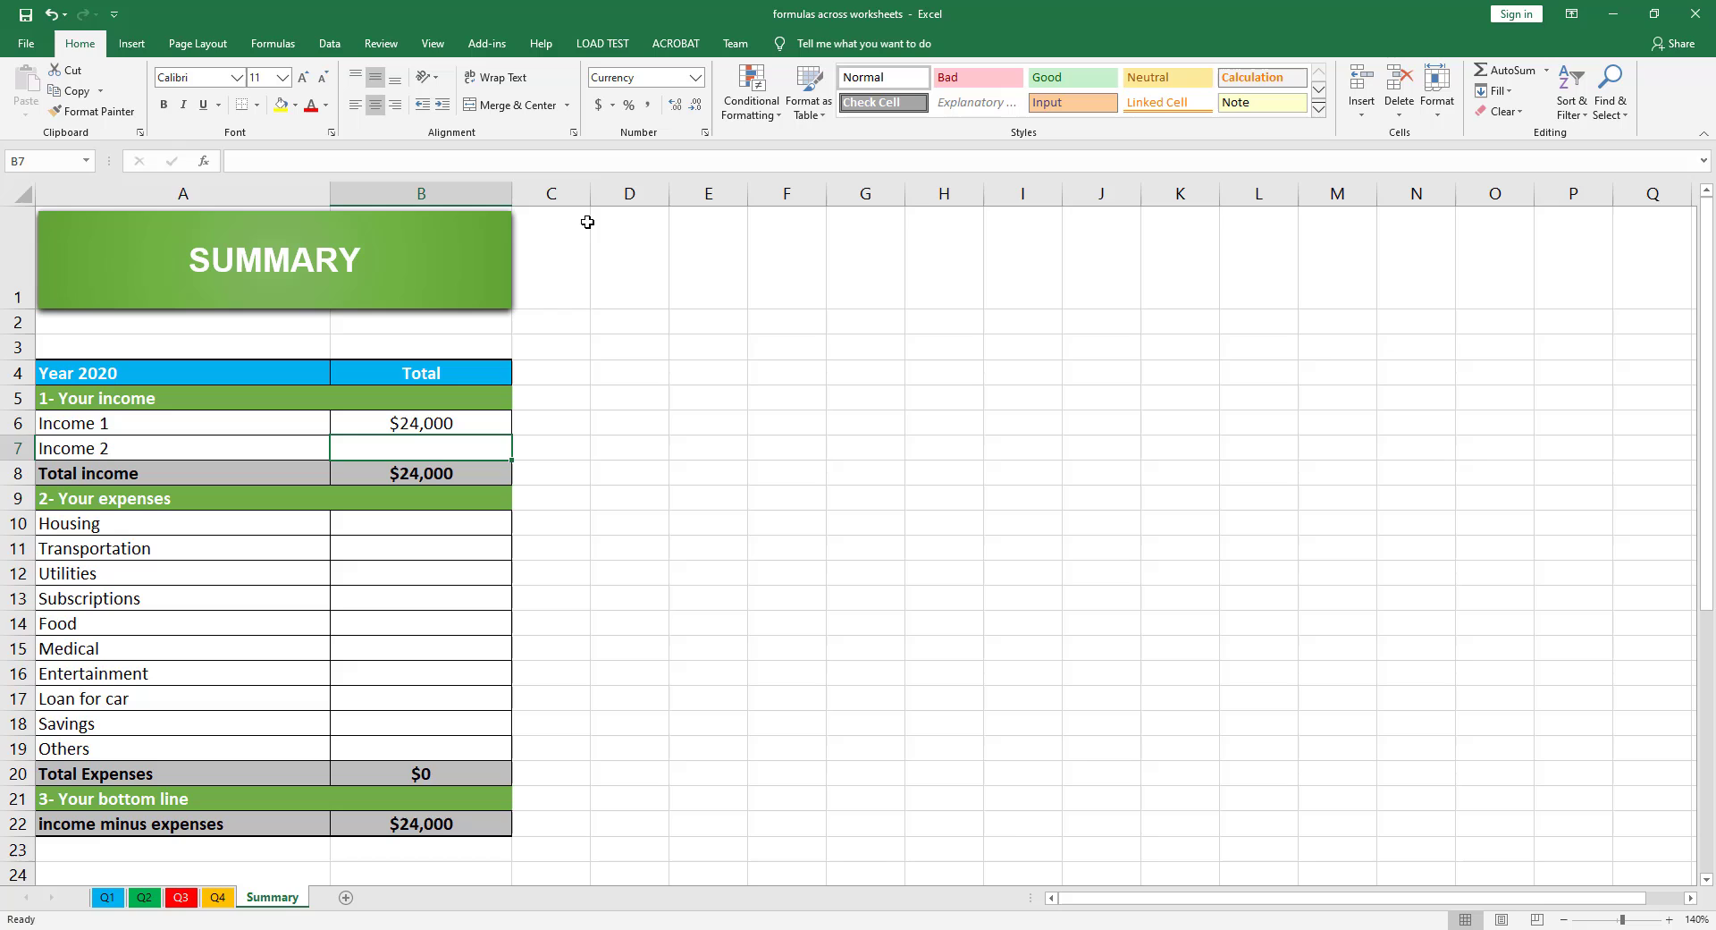
Extend the SUM formula from B6 to Income 2 in B7 and to all expense cells B10:B19
left_click(416, 423)
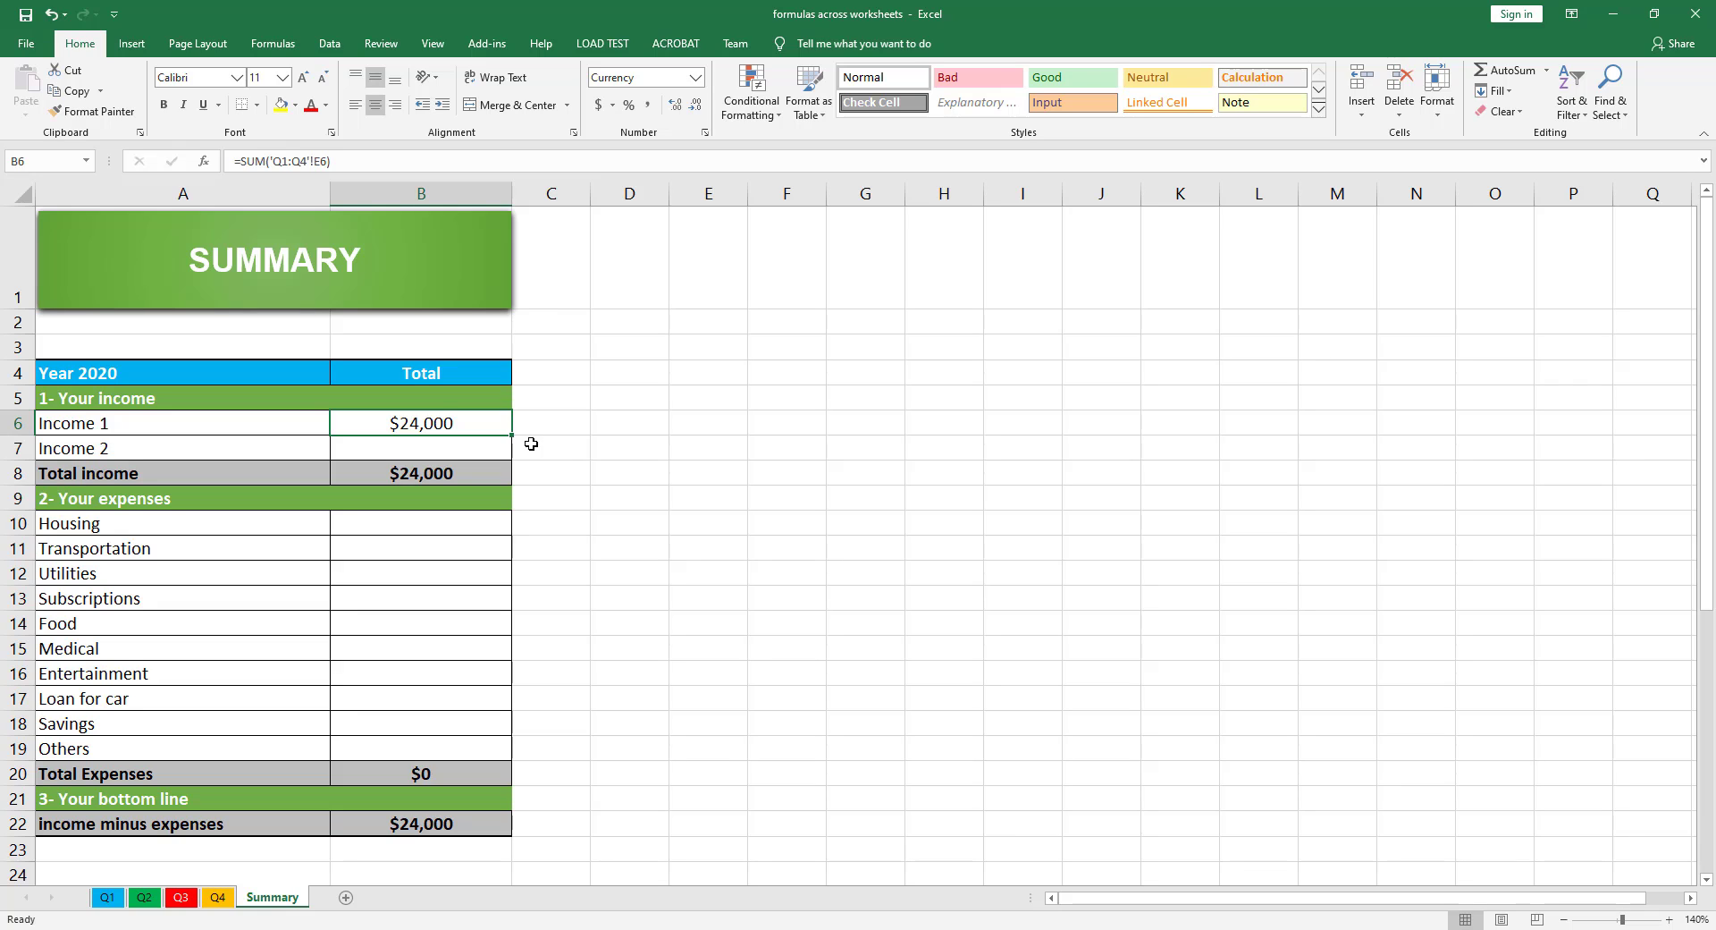
left_click_drag(514, 435, 517, 454)
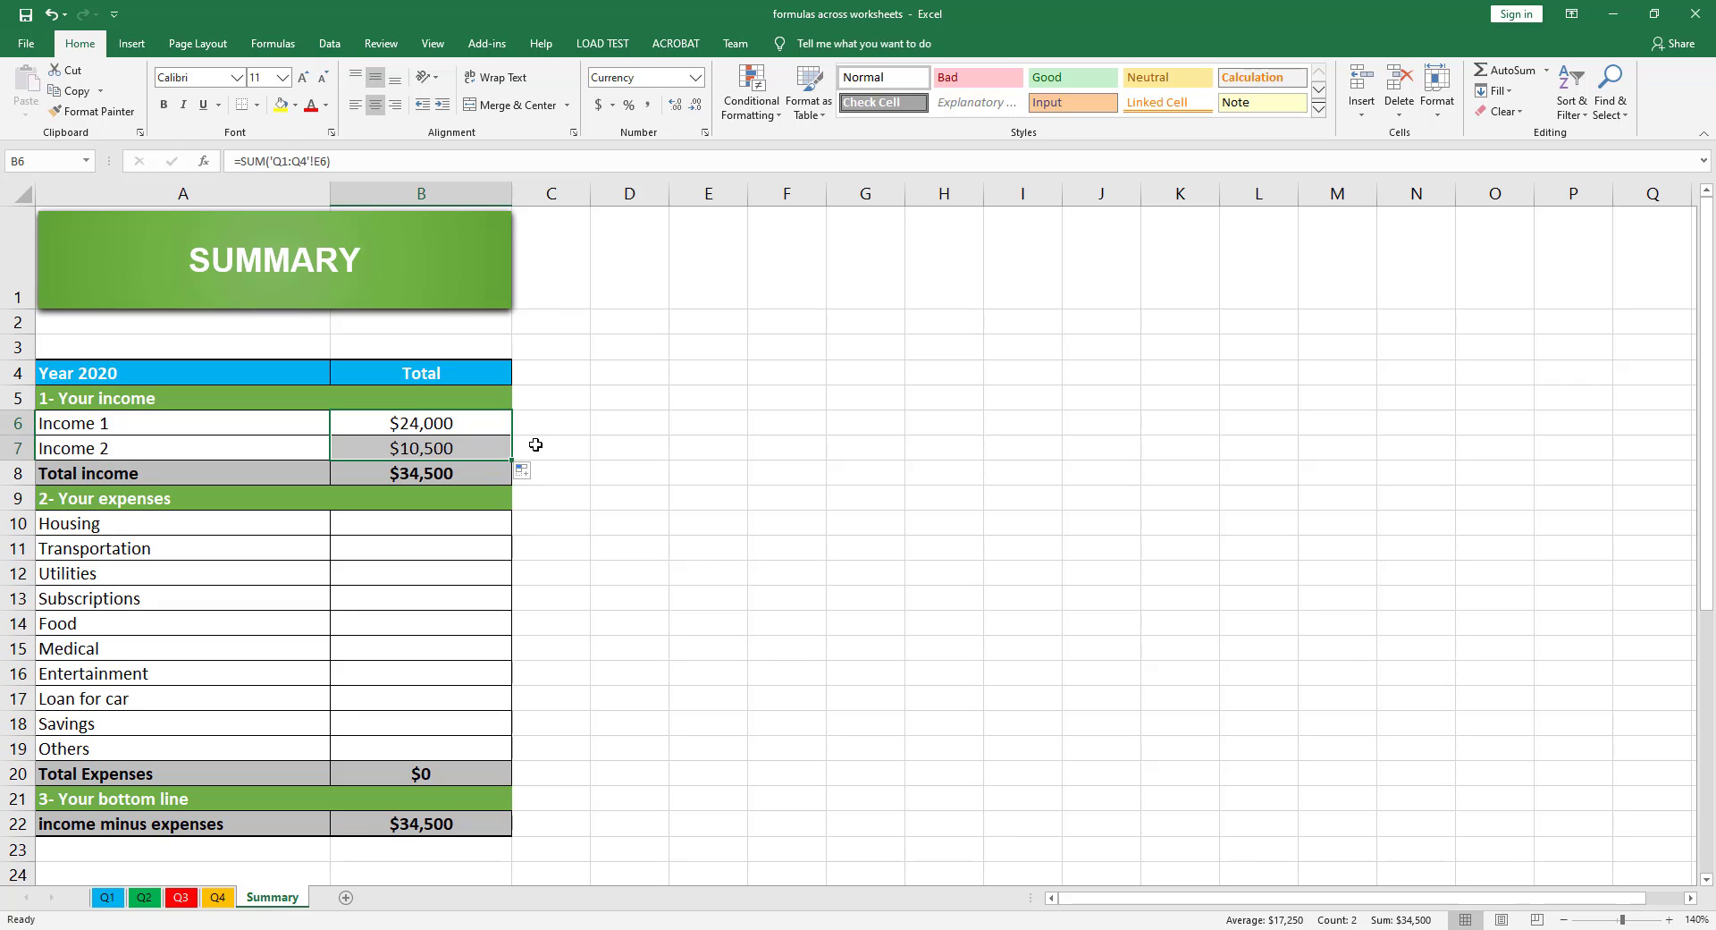
left_click(466, 453)
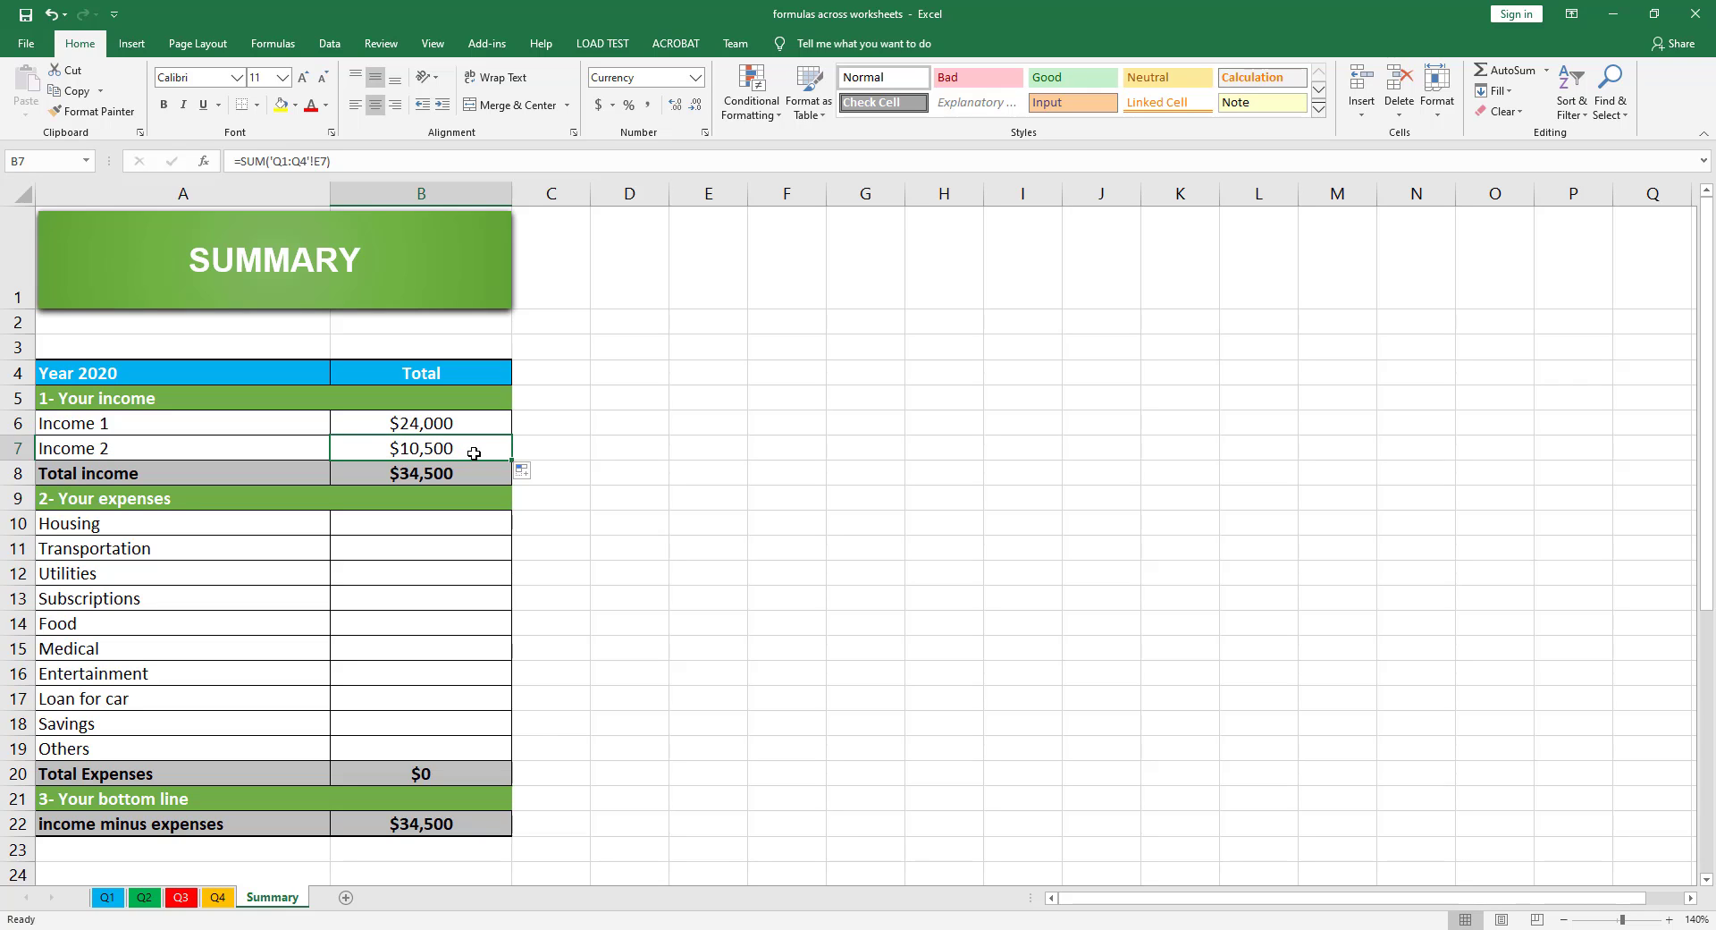
key("ctrl+c")
left_click(436, 525)
key("ctrl+v")
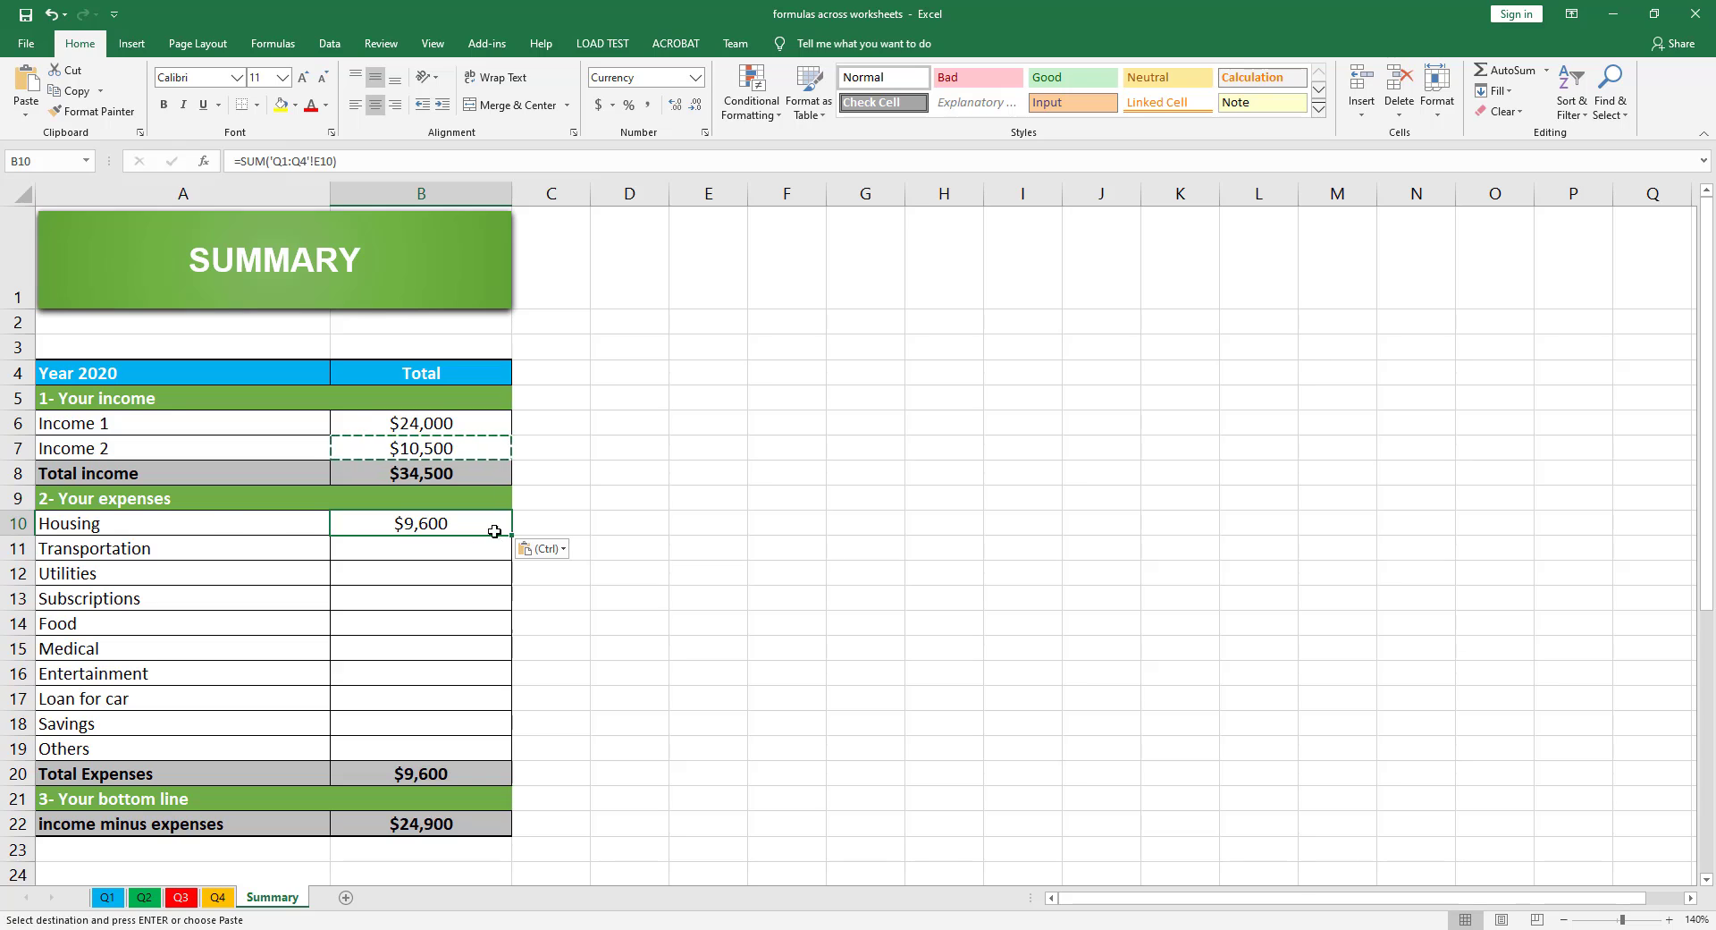
left_click_drag(512, 537, 483, 755)
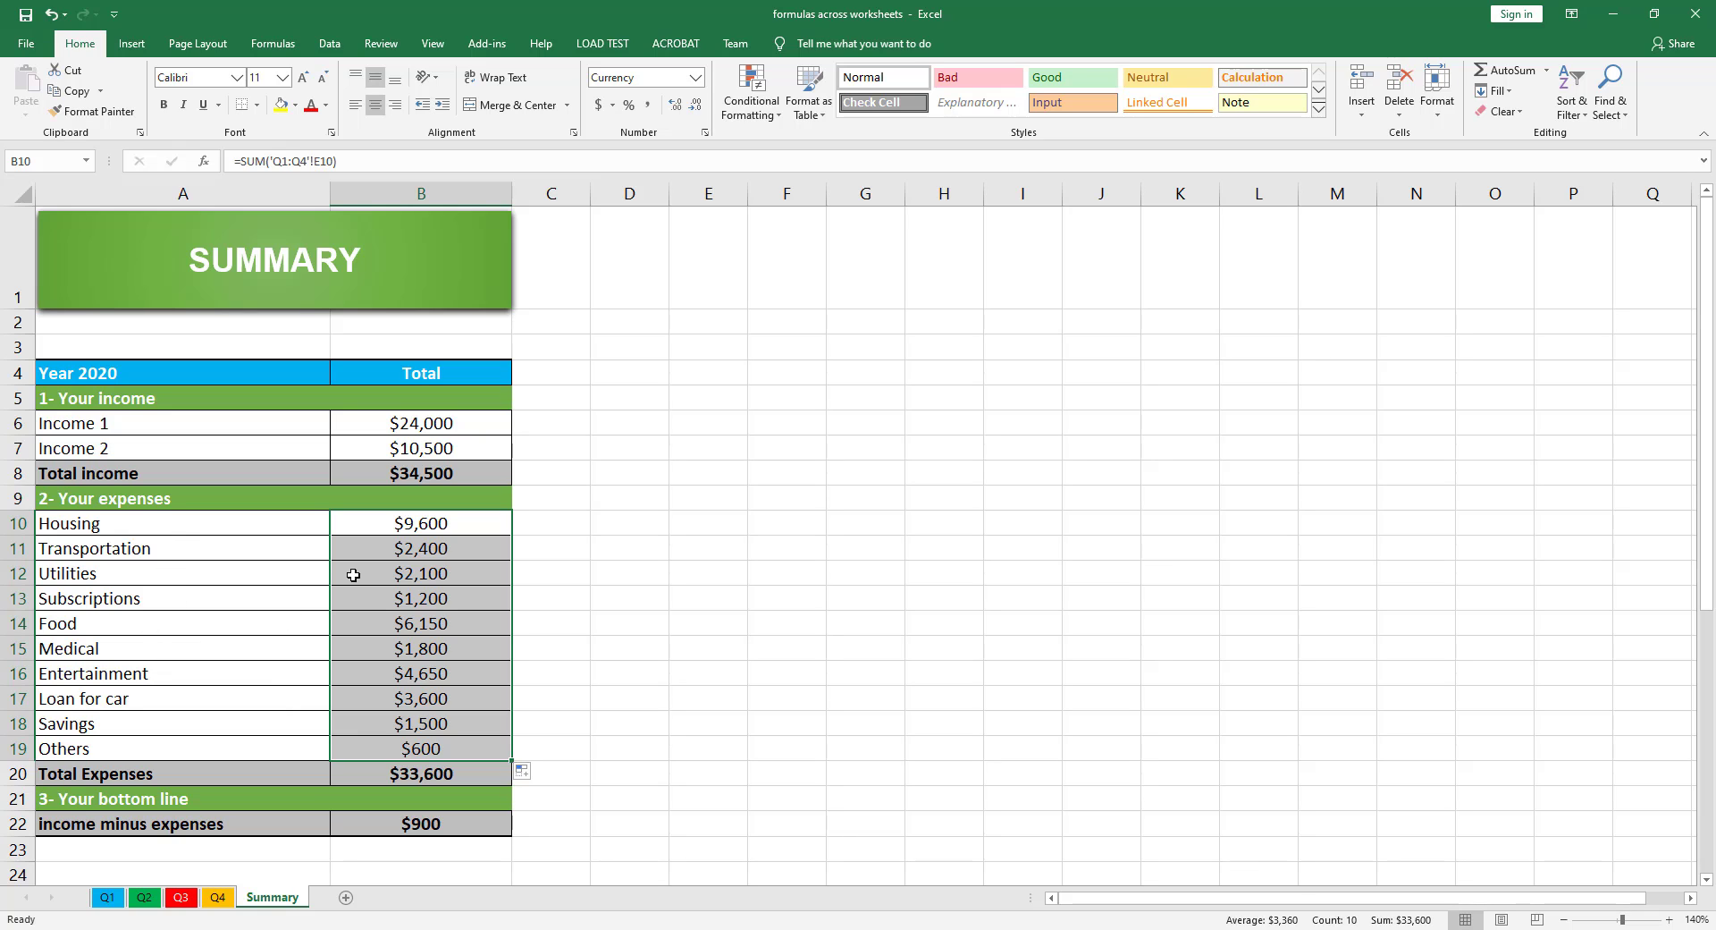
left_click(626, 567)
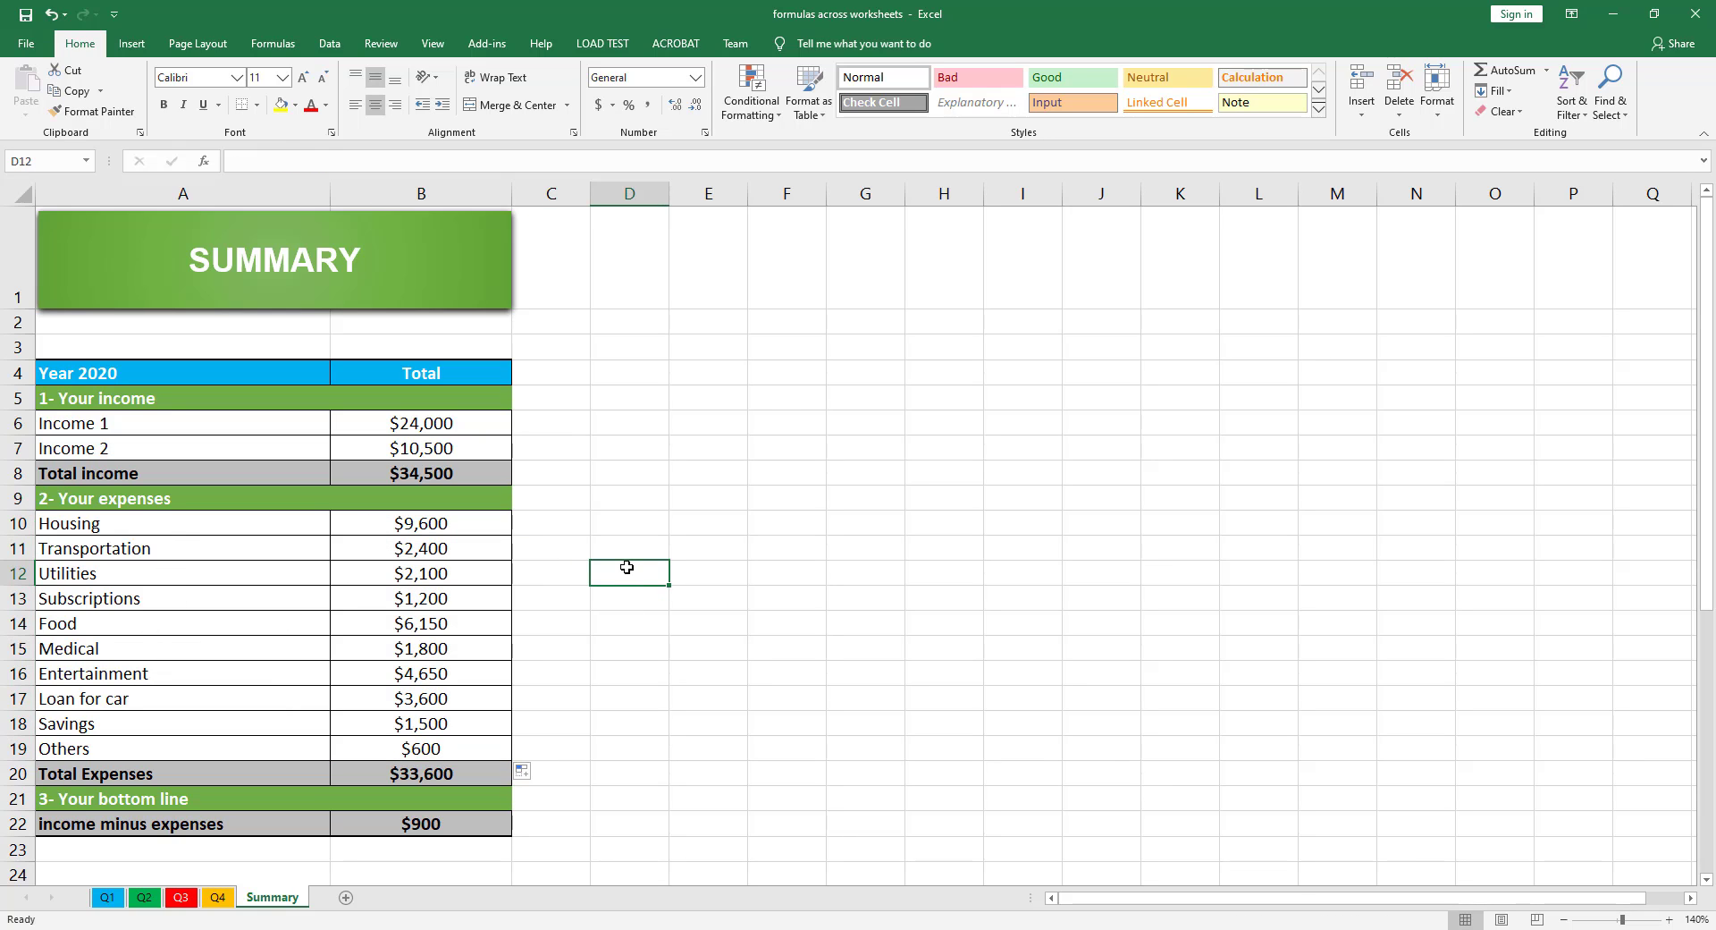